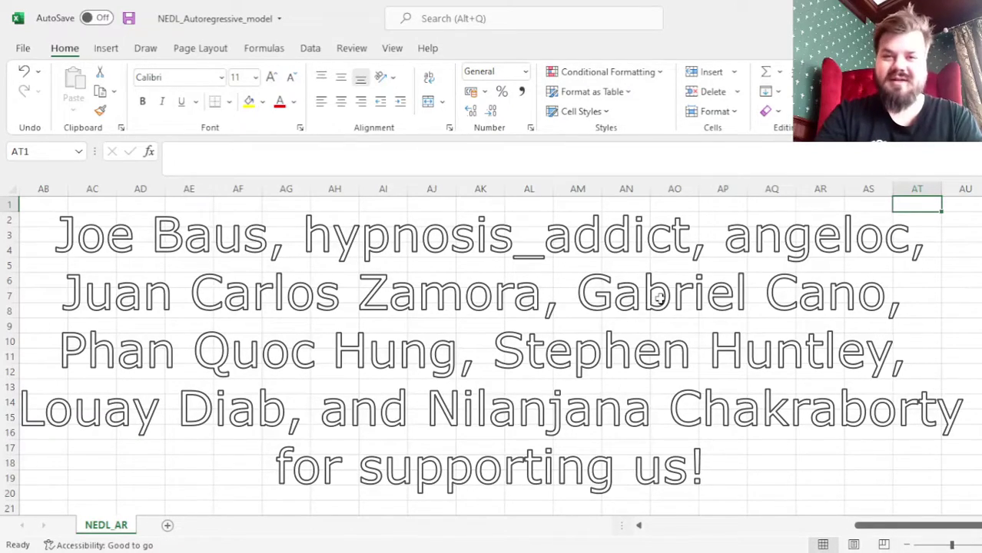
- Calculate the daily SPX return in C3 with =B3/B2-1 and fill the formula down the Return column
key(ctrl+Left)
key(ctrl+Left)
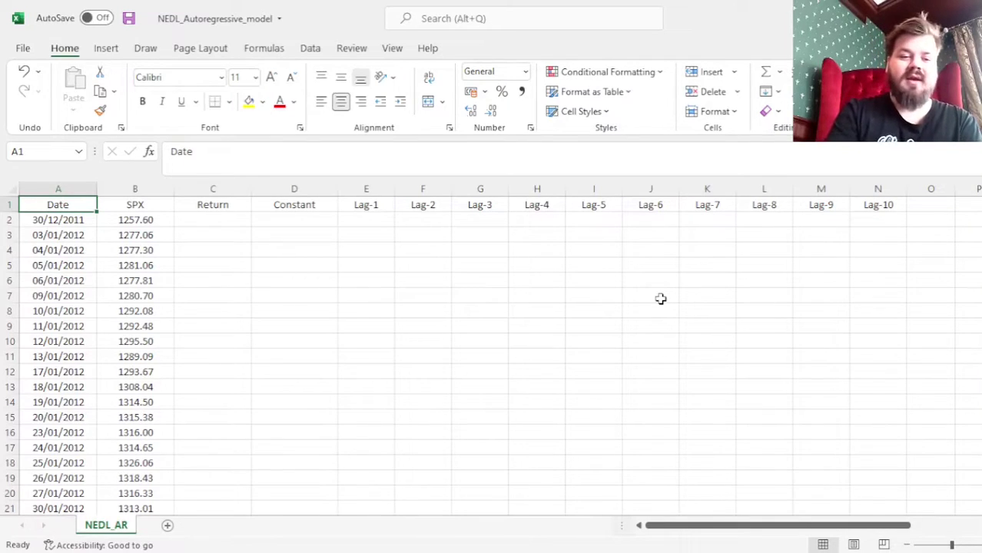
key(Right)
key(Right)
key(Down)
key(Down)
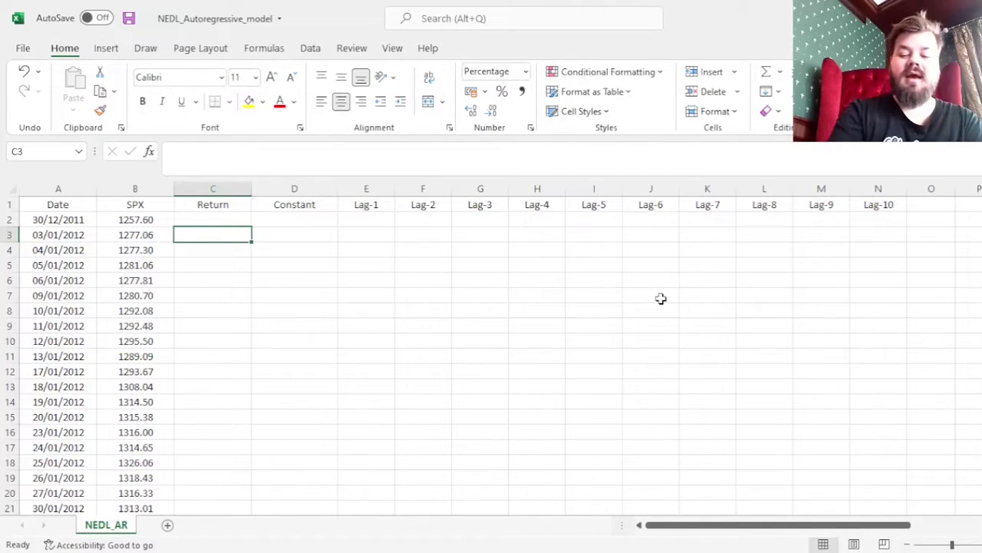
text(=)
key(Left)
text(/)
key(Left)
key(Up)
text(-1)
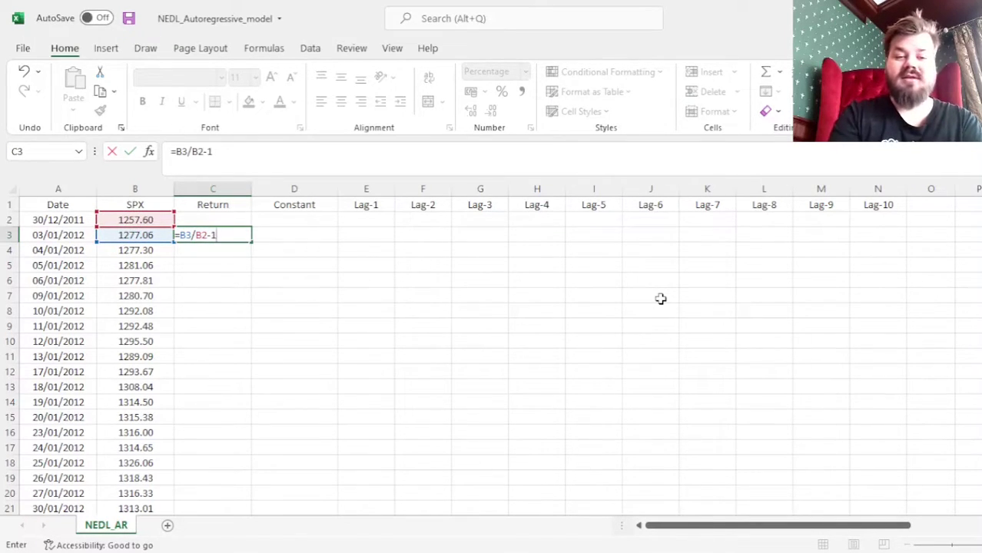
key(Return)
key(Up)
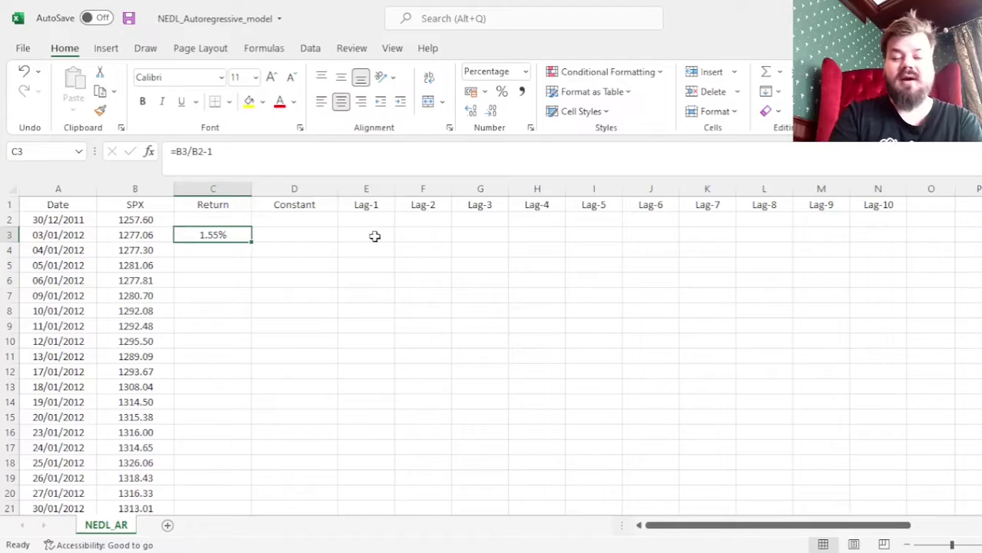
double_click(252, 242)
- Enter 1 in D3 and fill it down the whole Constant column
click(289, 241)
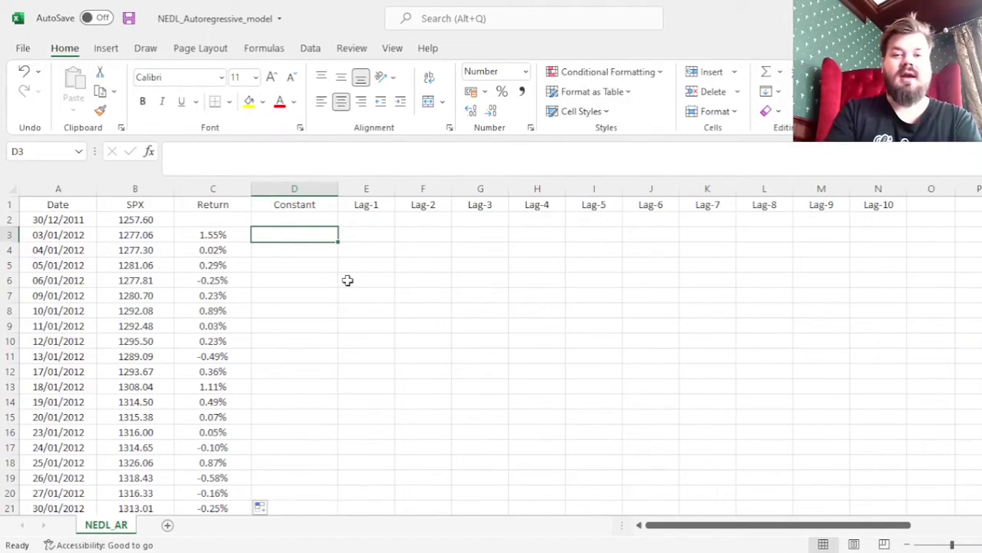
text(1)
key(ctrl+Return)
double_click(337, 242)
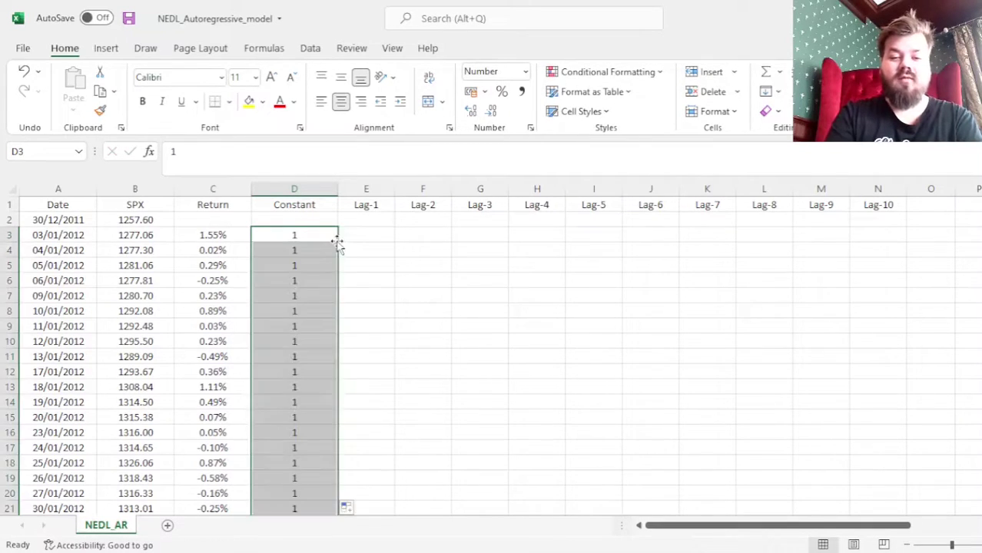
- Examine the terms of the AR(n) model equation in the section below the last data row
click(364, 239)
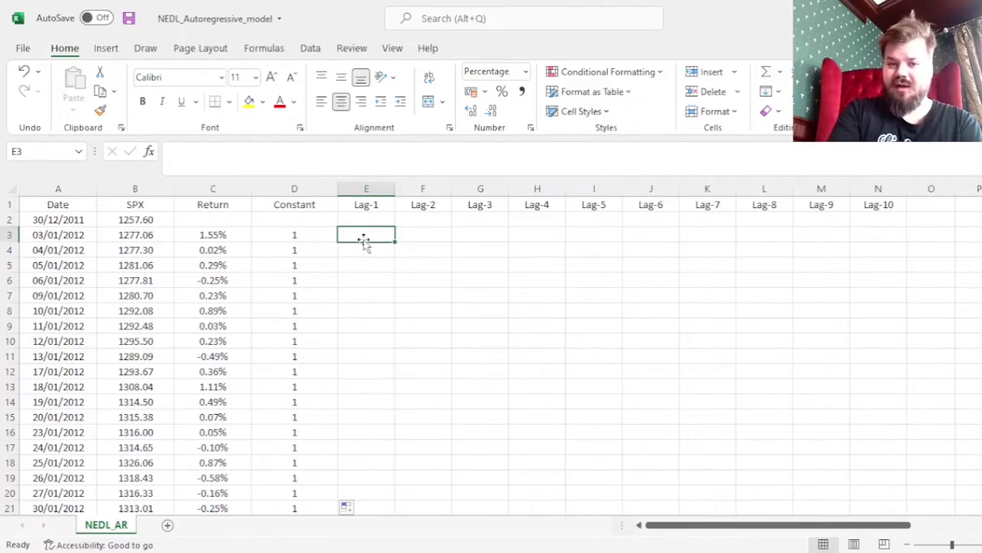
key(Left)
key(Left)
key(Left)
key(Left)
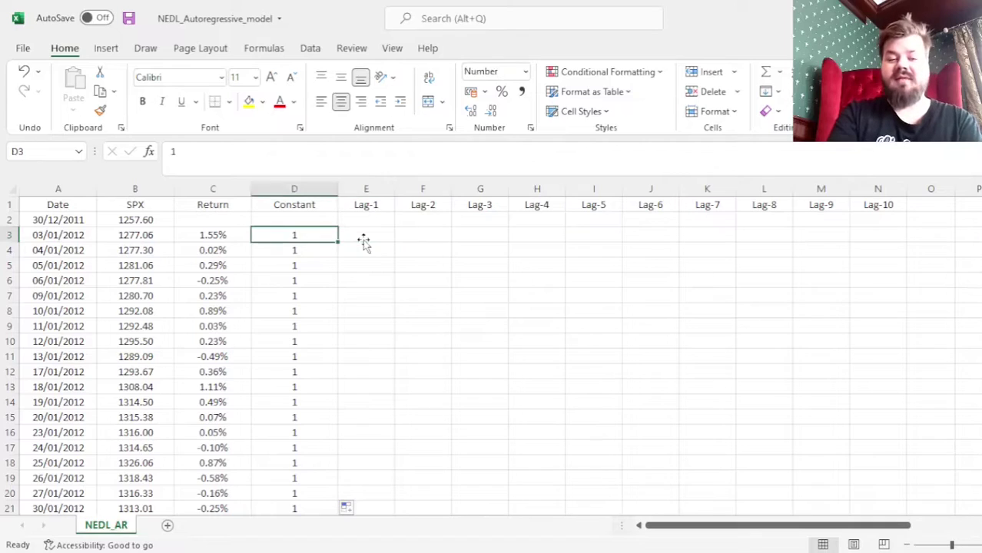
key(ctrl+Down)
key(Down)
key(Down)
key(Down)
key(Down)
key(Down)
key(Down)
key(Down)
key(Down)
key(Down)
key(Down)
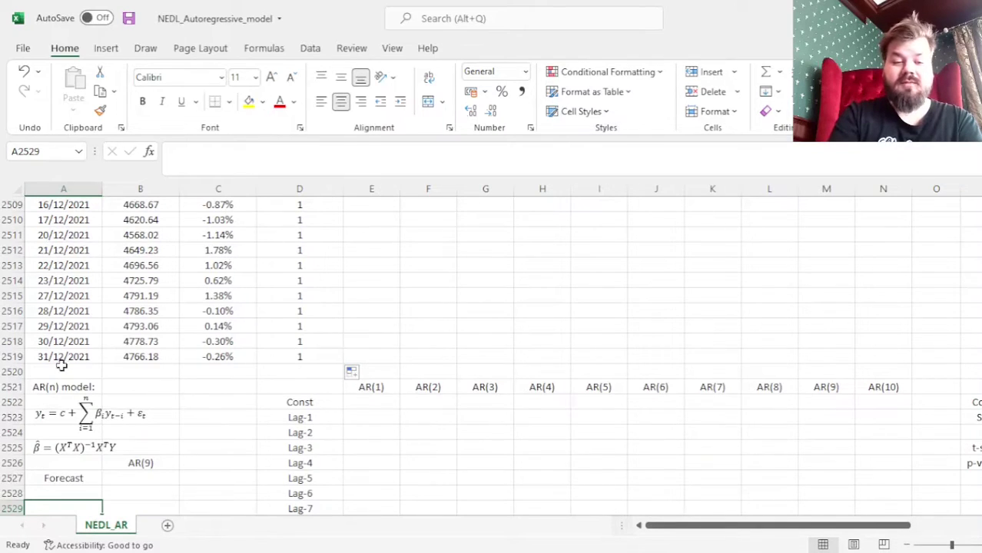
click(47, 419)
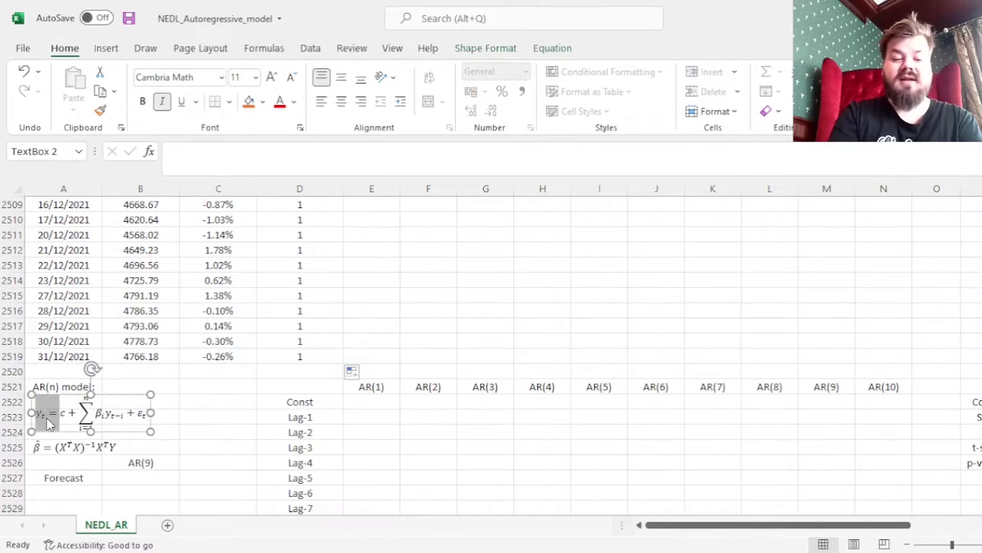
click(49, 422)
click(68, 413)
drag(75, 413, 108, 416)
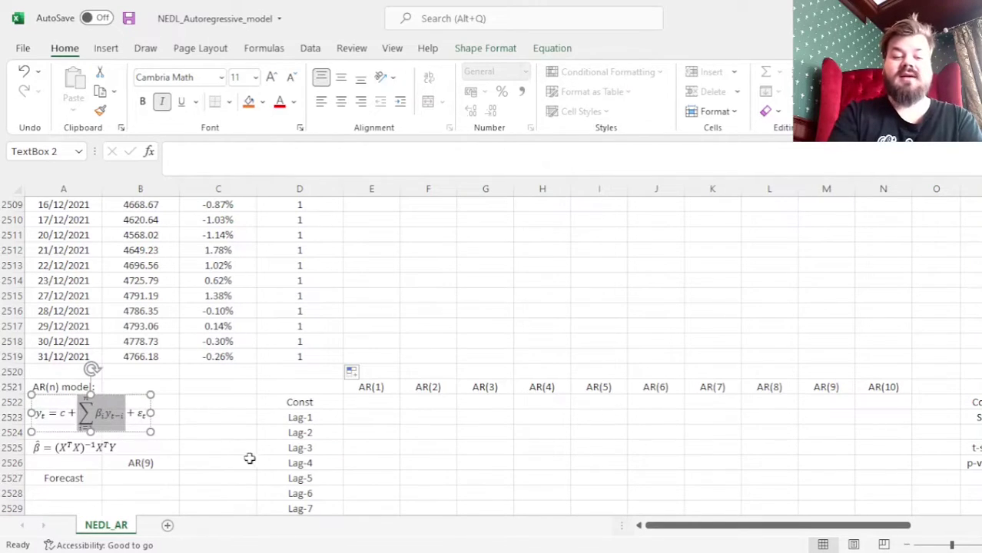
click(102, 413)
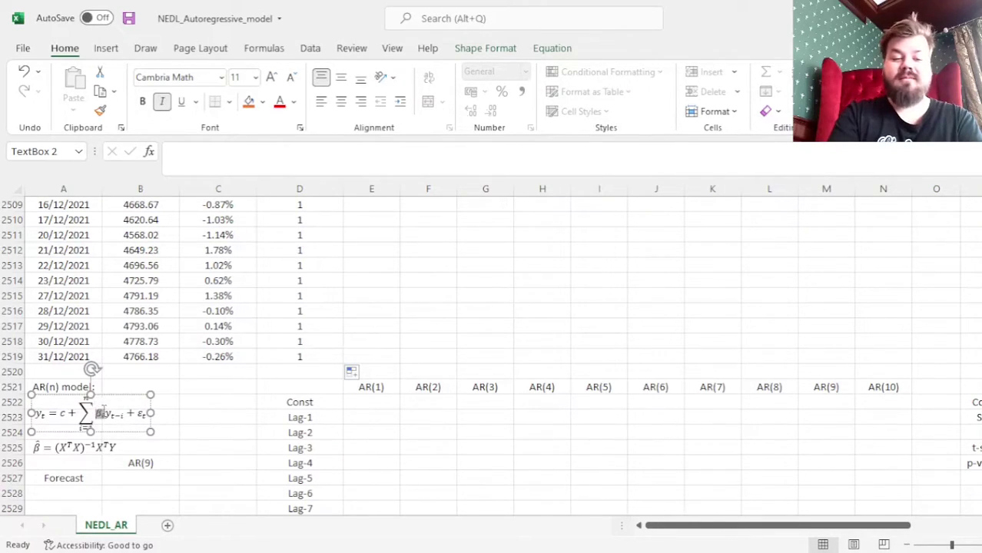
click(204, 416)
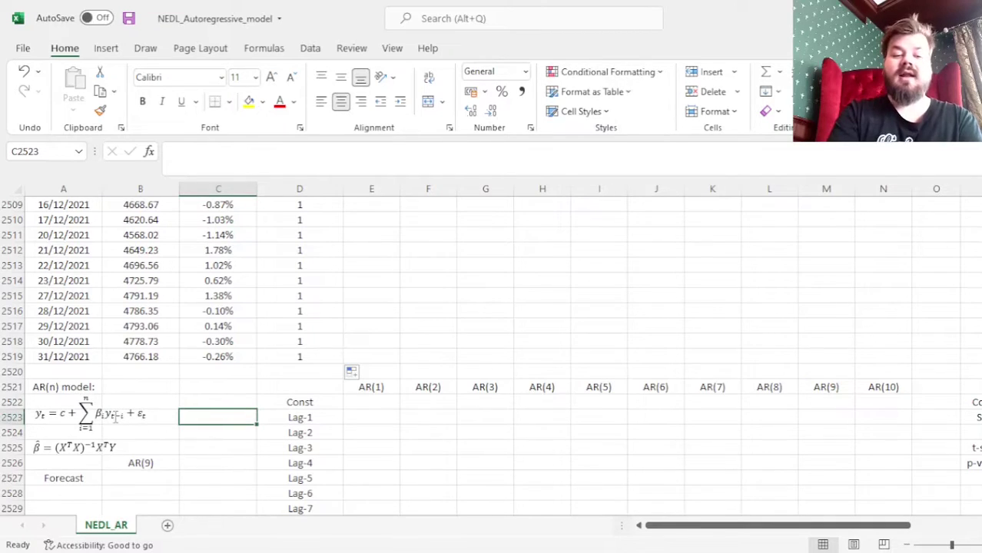
drag(107, 415, 123, 420)
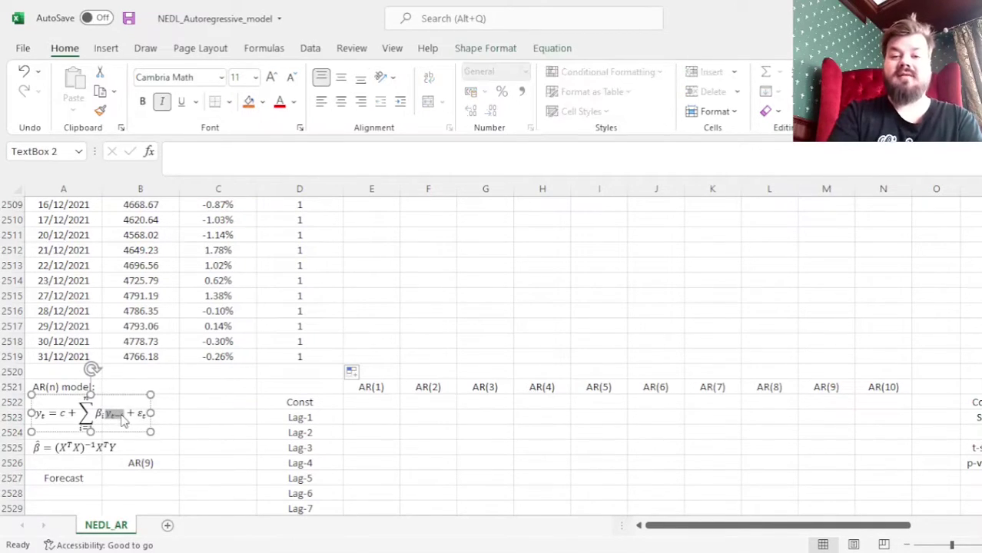
click(197, 416)
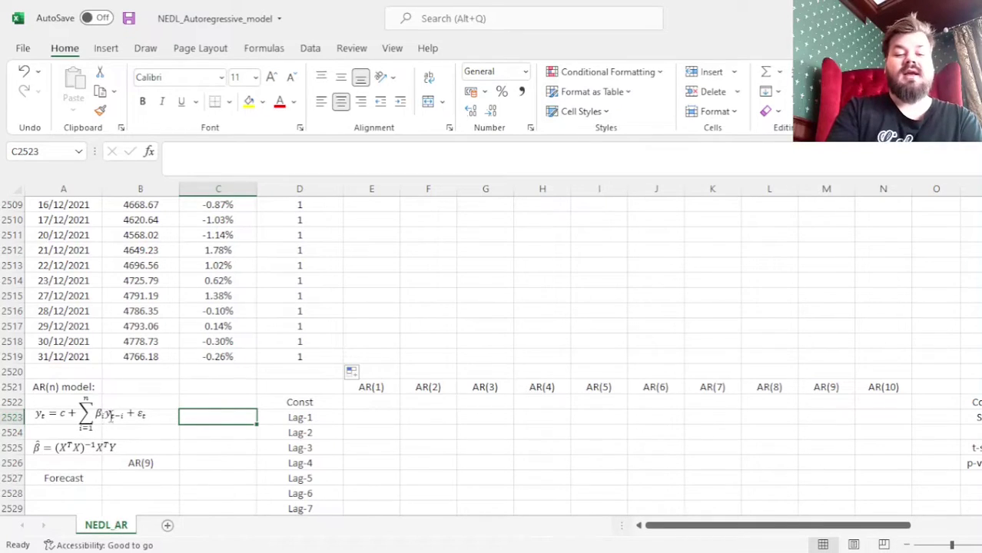
click(112, 416)
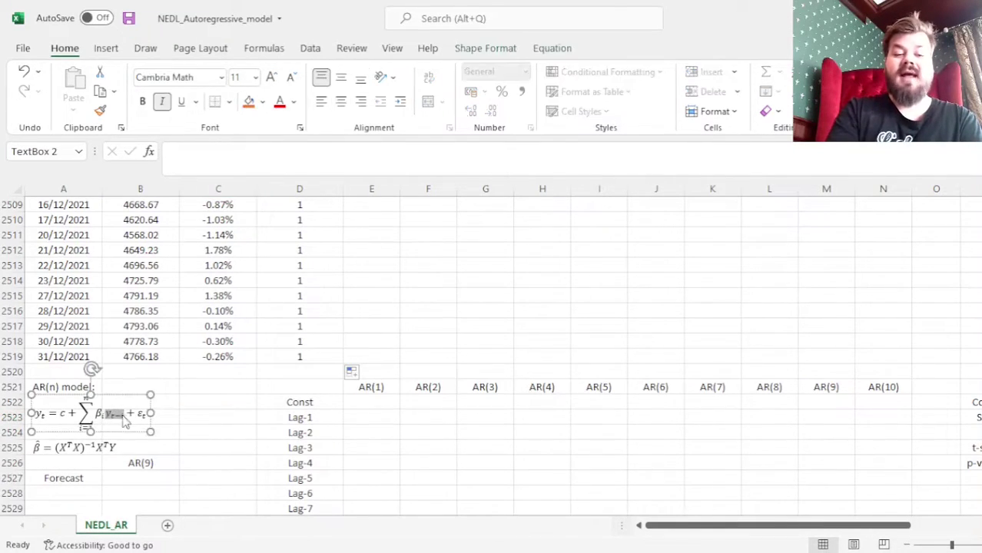
click(206, 419)
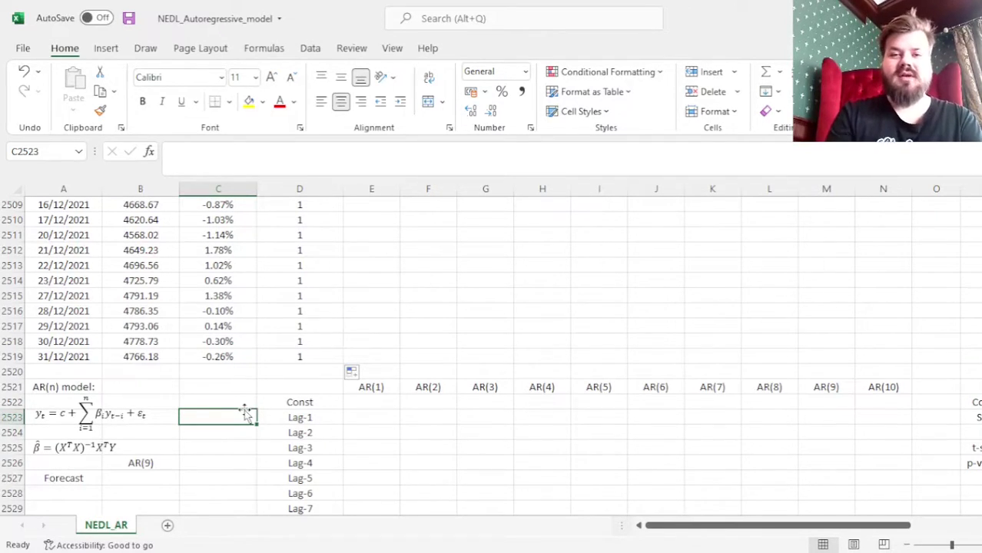
- Go back to the first data rows and review the return formula in C3 and the starting SPX price in B2
click(219, 357)
key(ctrl+Up)
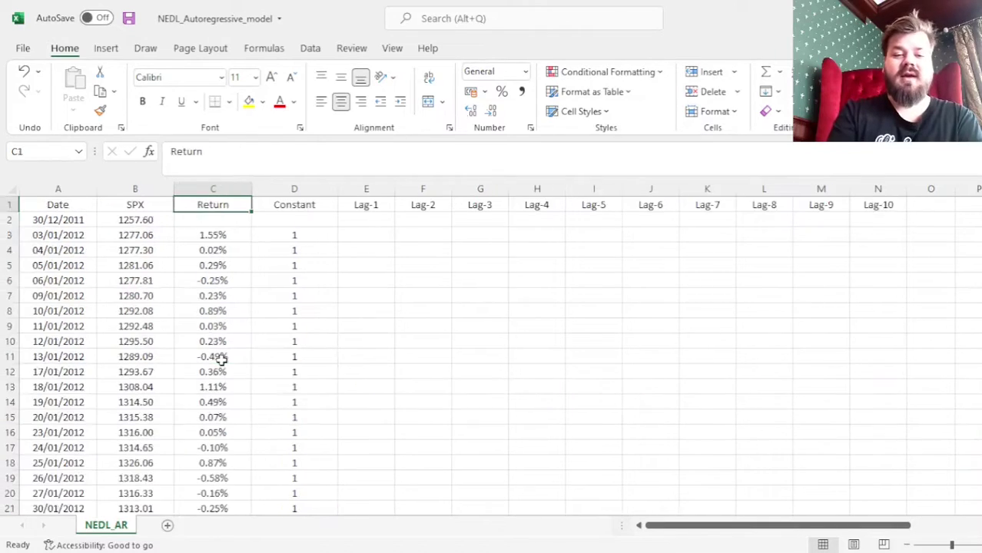
key(Down)
key(Down)
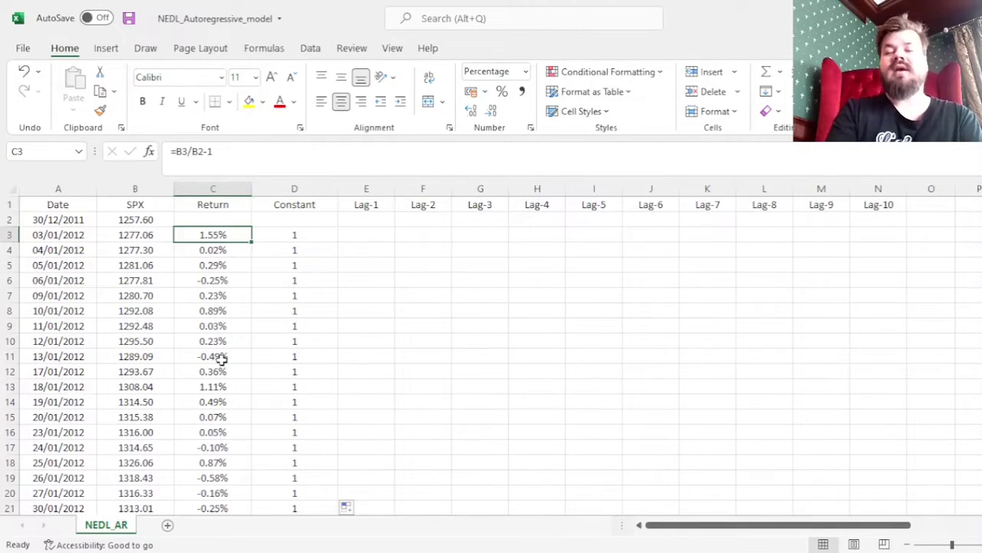
key(Left)
key(Up)
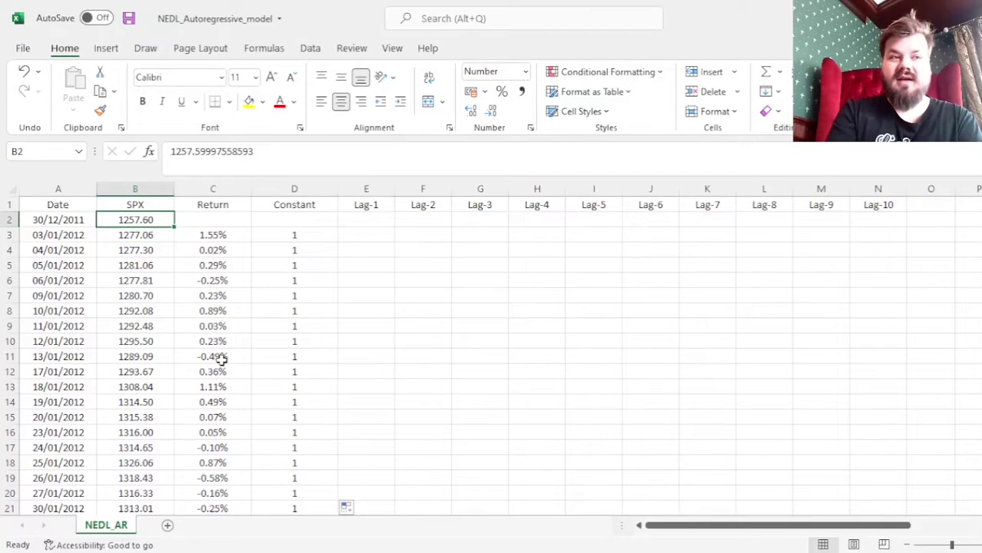
key(Down)
key(Right)
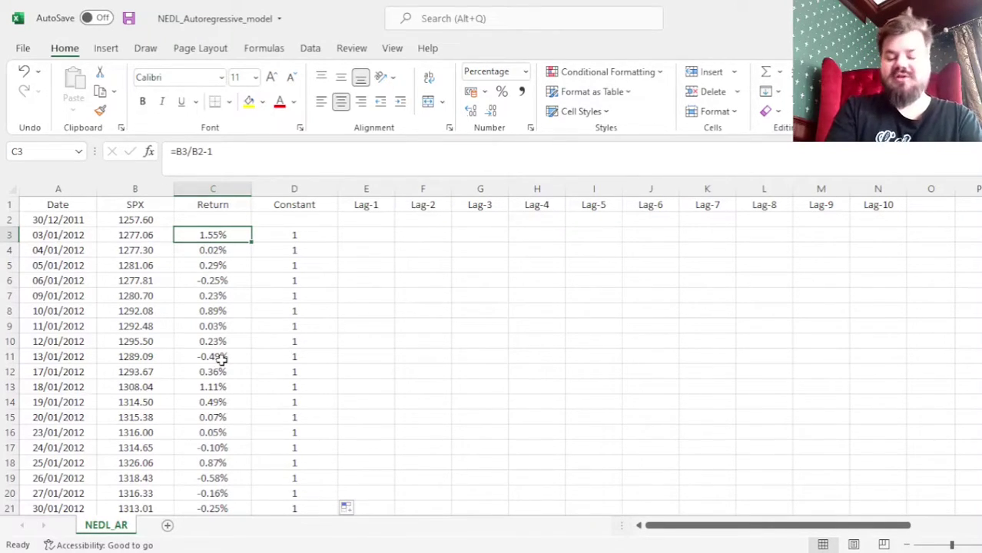
- Reference the previous day's return in E3 with =C2 and fill the formula down the Lag-1 column
key(Right)
key(Right)
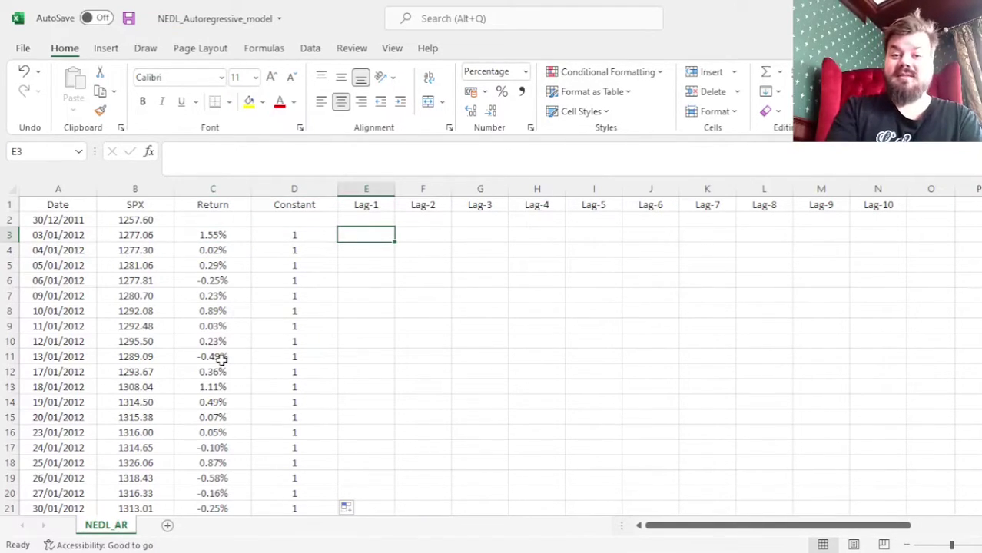
text(=)
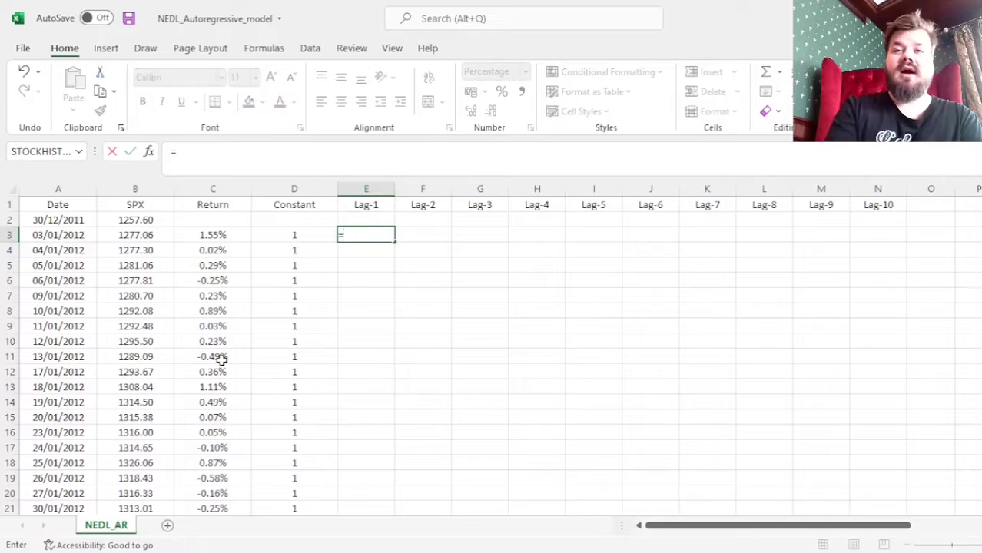
key(Left)
key(Left)
key(Up)
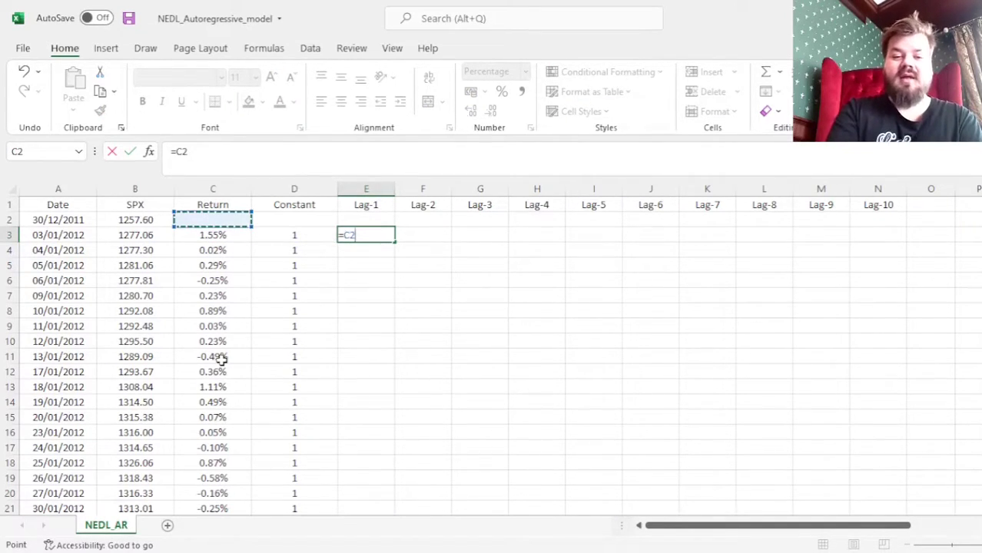
key(Return)
key(Up)
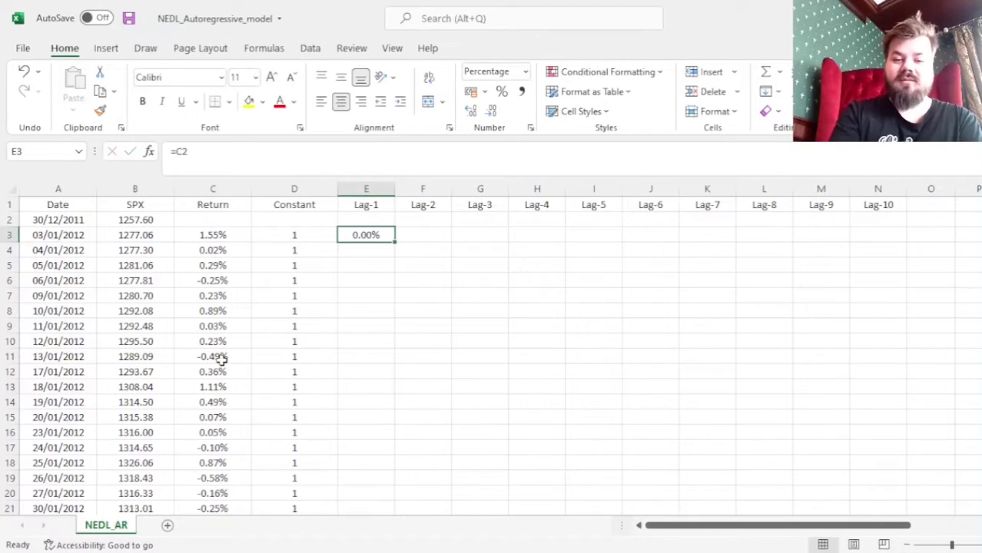
double_click(395, 242)
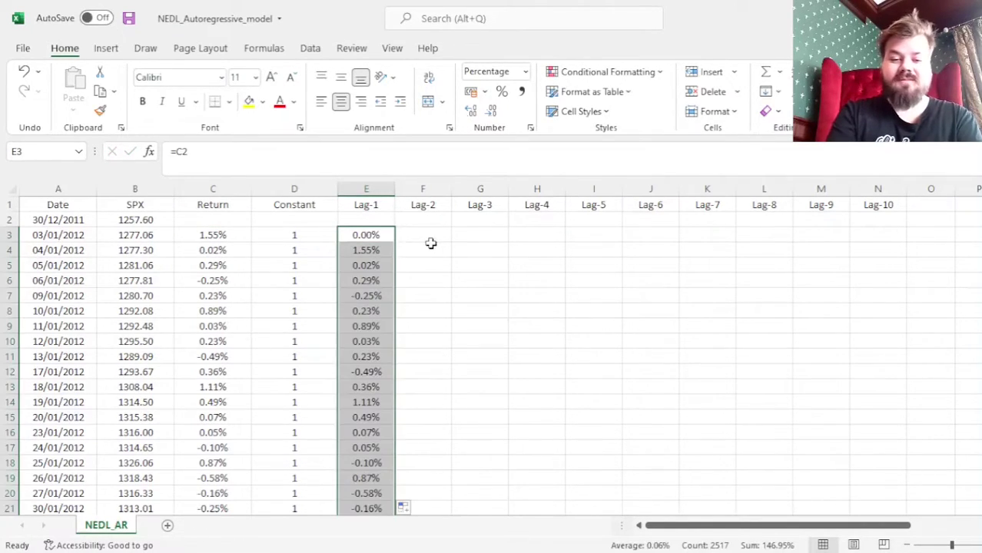
- Enter =E2 in F3, then copy it across through Lag-10 and down all data rows
click(429, 239)
text(=)
key(Left)
key(Up)
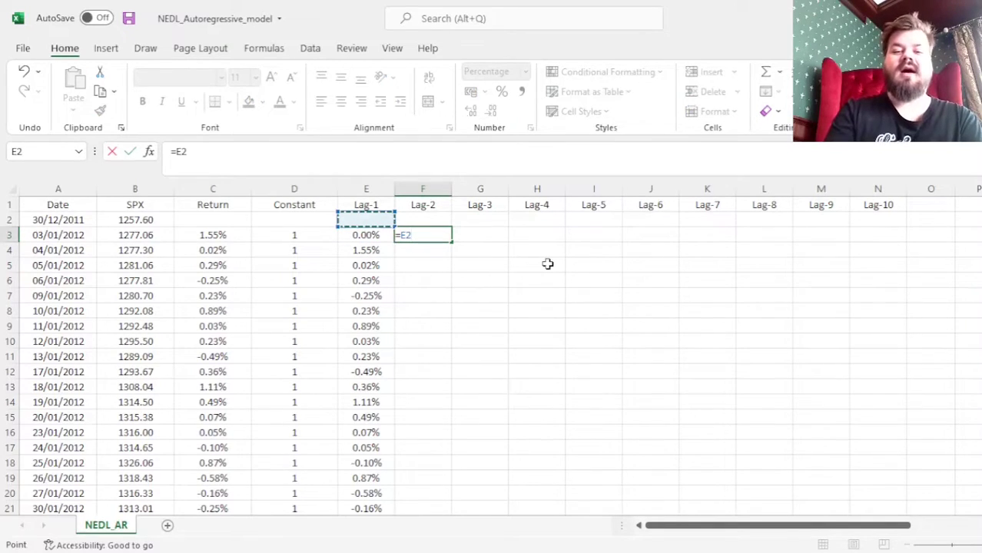
key(ctrl+Return)
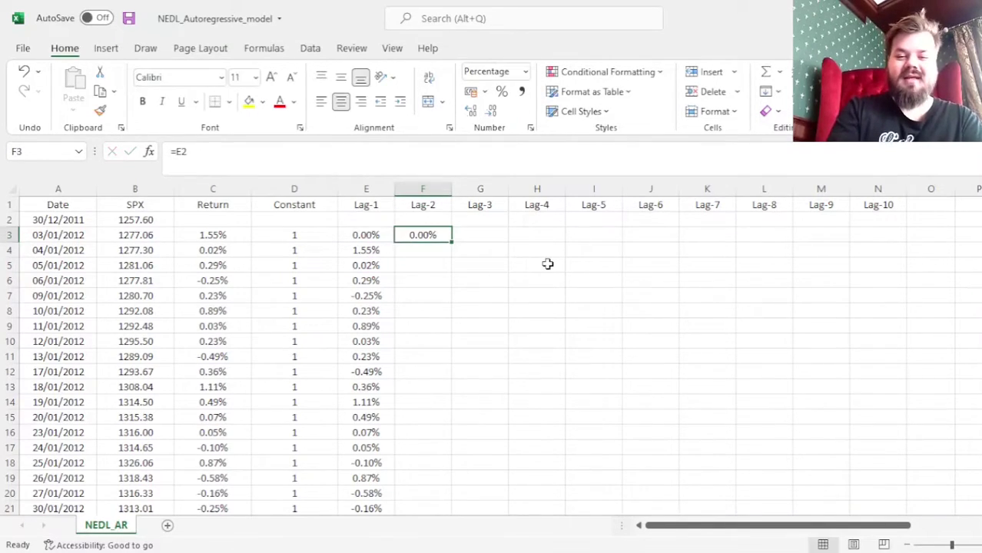
drag(446, 238, 910, 244)
double_click(909, 242)
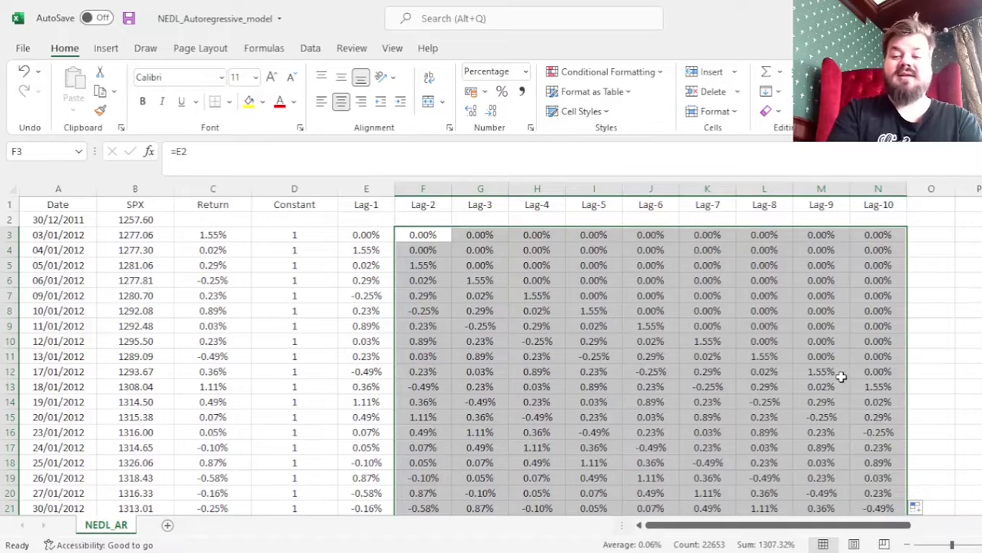
- Check the Lag-10 entry in N13, then examine the coefficient estimator formula and the AR(1) to AR(10) headings below the data
click(890, 388)
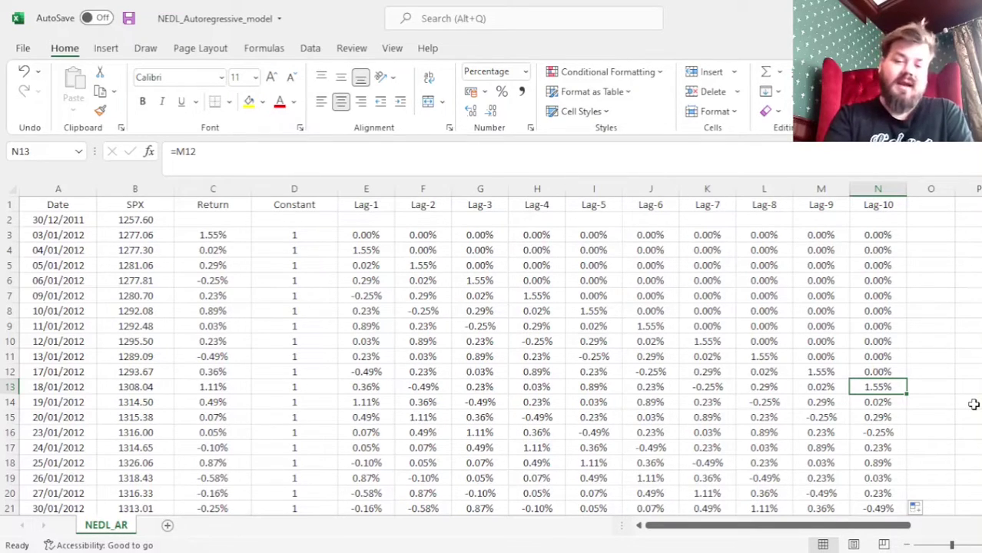
key(ctrl+Down)
key(Left)
key(Left)
key(Left)
key(Left)
key(Left)
key(Left)
key(Left)
key(Left)
key(Left)
key(Left)
key(Left)
key(Down)
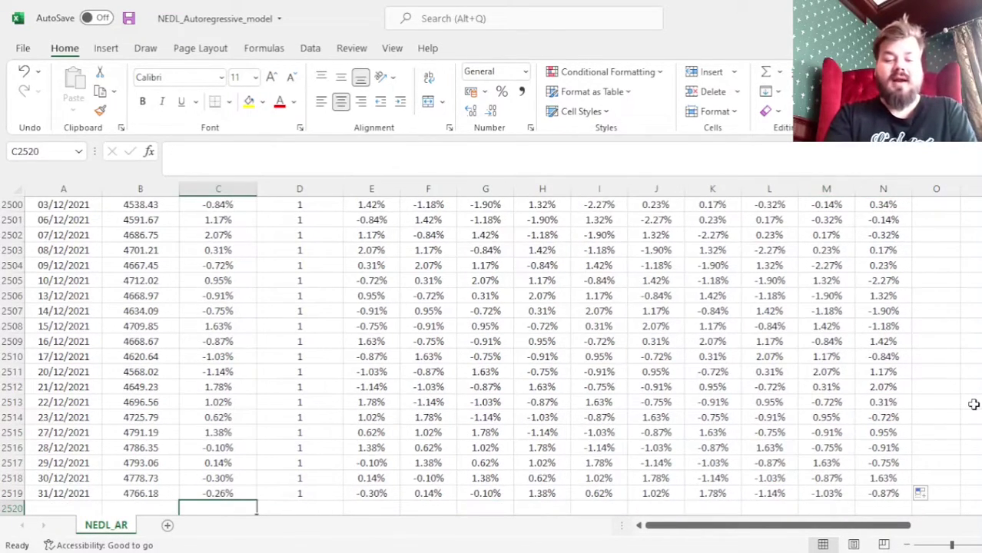
key(Down)
key(Down)
key(Down)
key(Down)
key(Down)
key(Down)
key(Down)
key(Down)
key(Down)
key(Down)
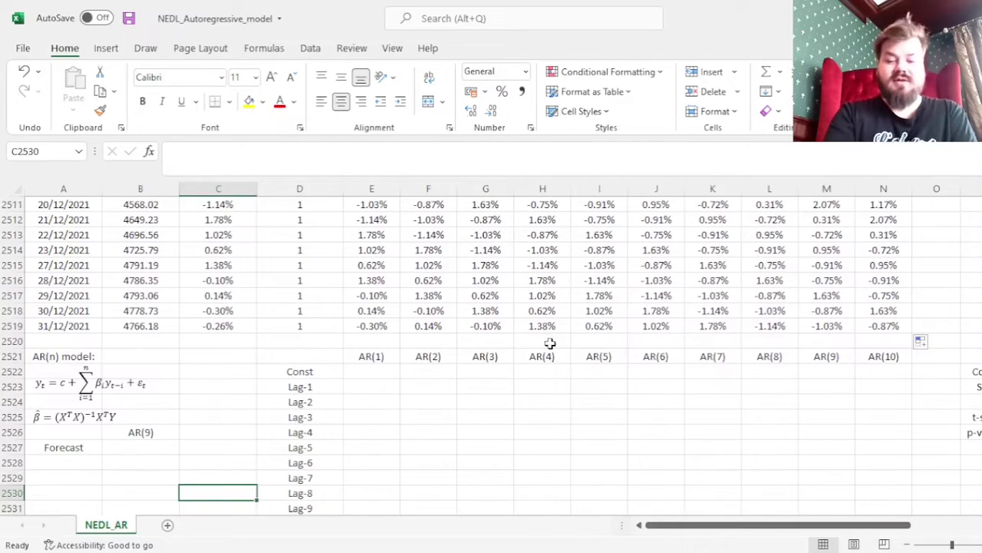
drag(367, 355, 883, 360)
click(210, 430)
click(57, 415)
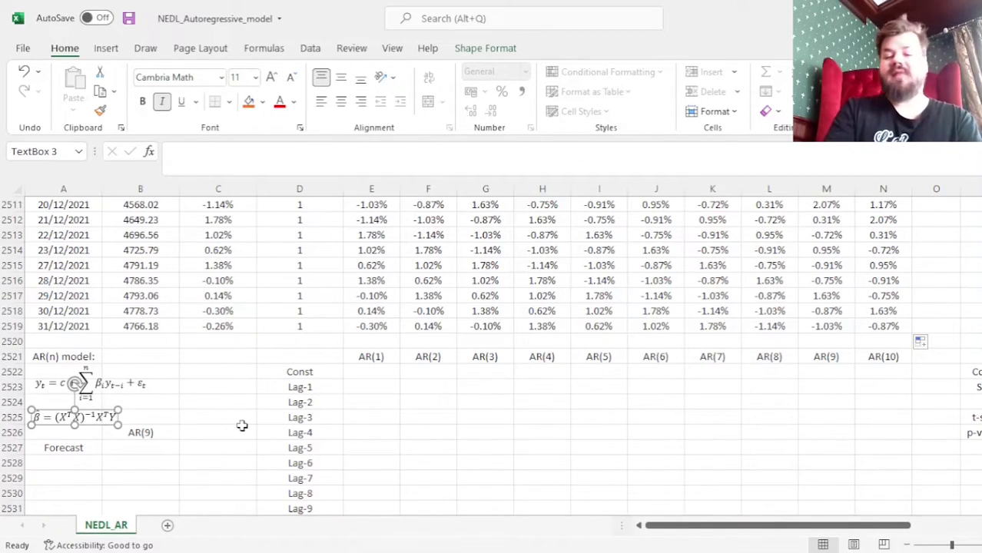
click(225, 404)
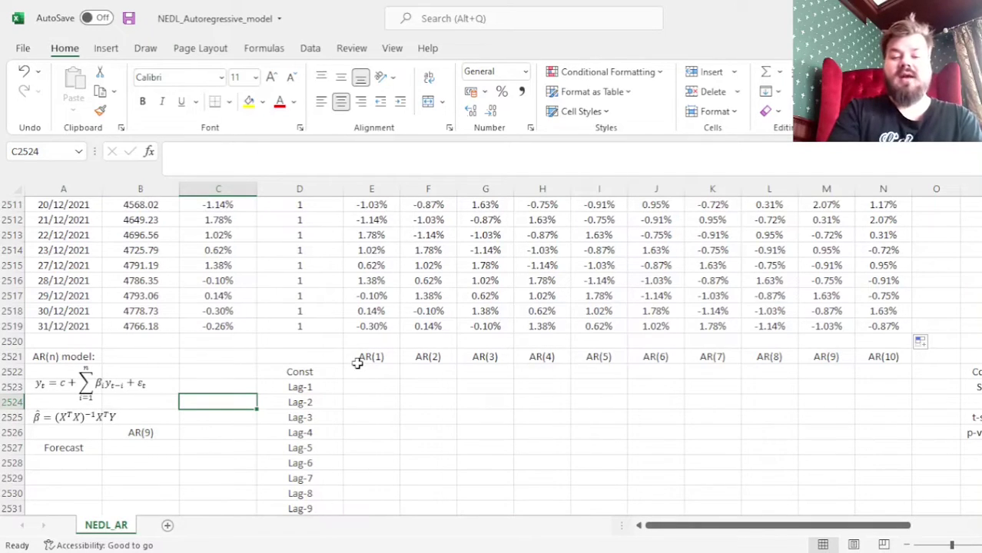
drag(366, 357, 884, 357)
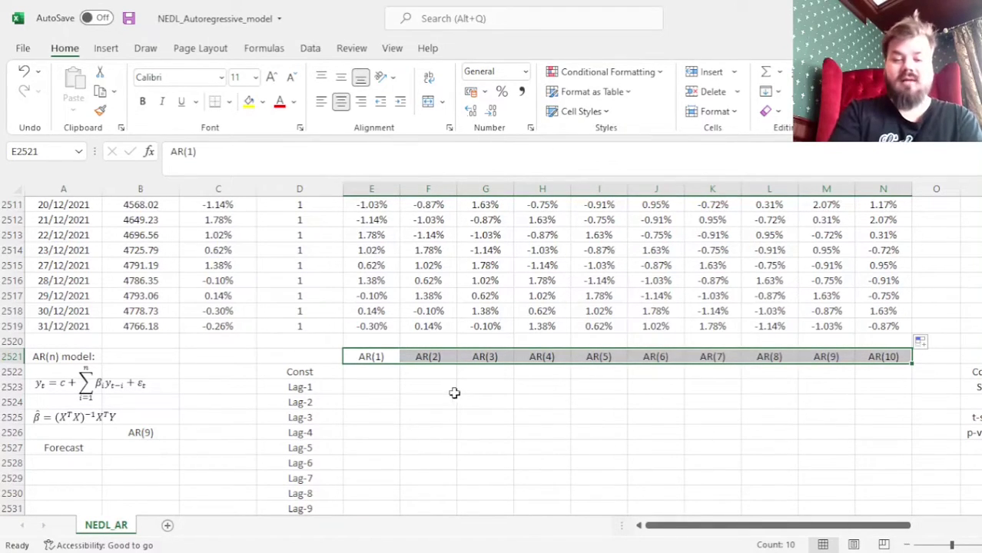
- Begin the AR(1) constant formula in E2522 with =MINVERSE(MMULT(TRANSPOSE(
click(365, 374)
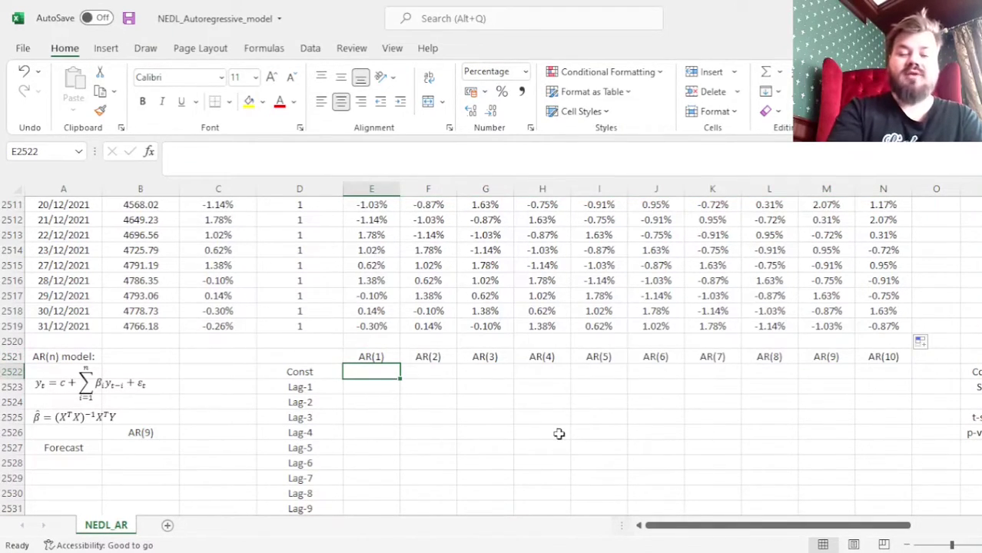
text(=)
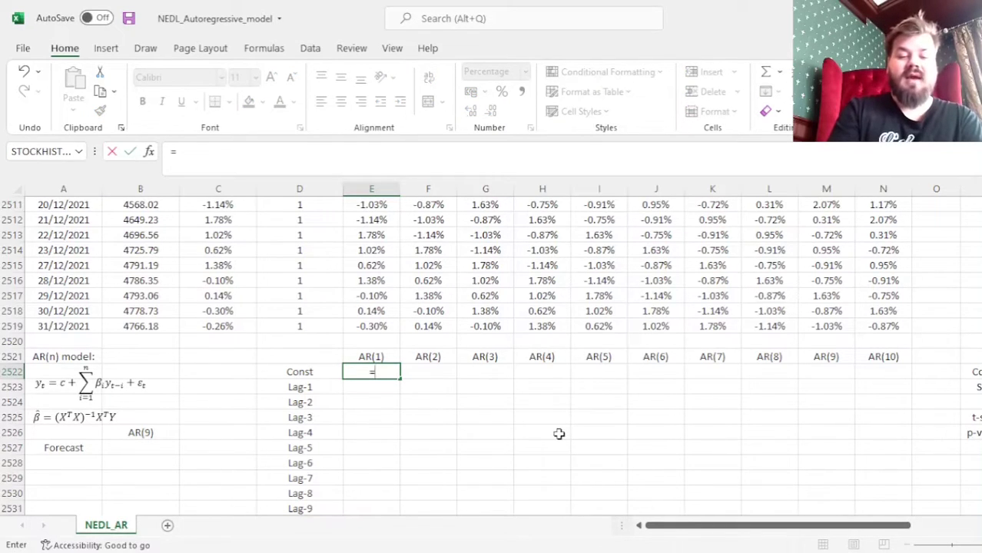
text(MINVERSE)
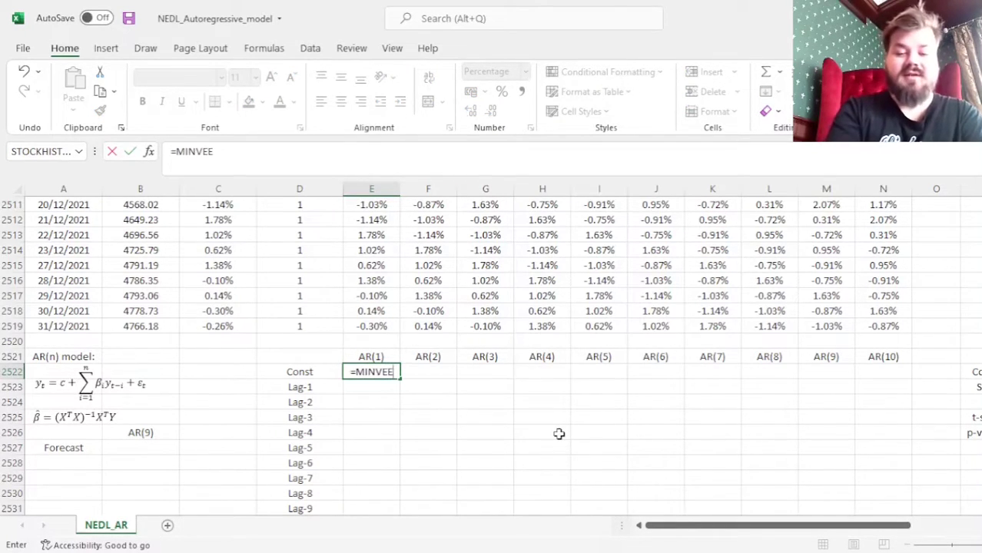
text(()
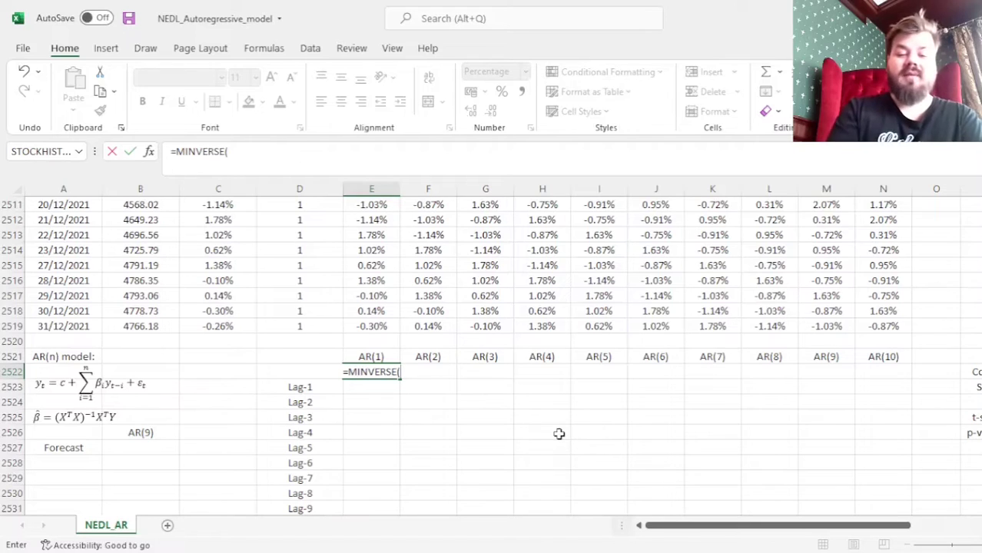
text(MMULT()
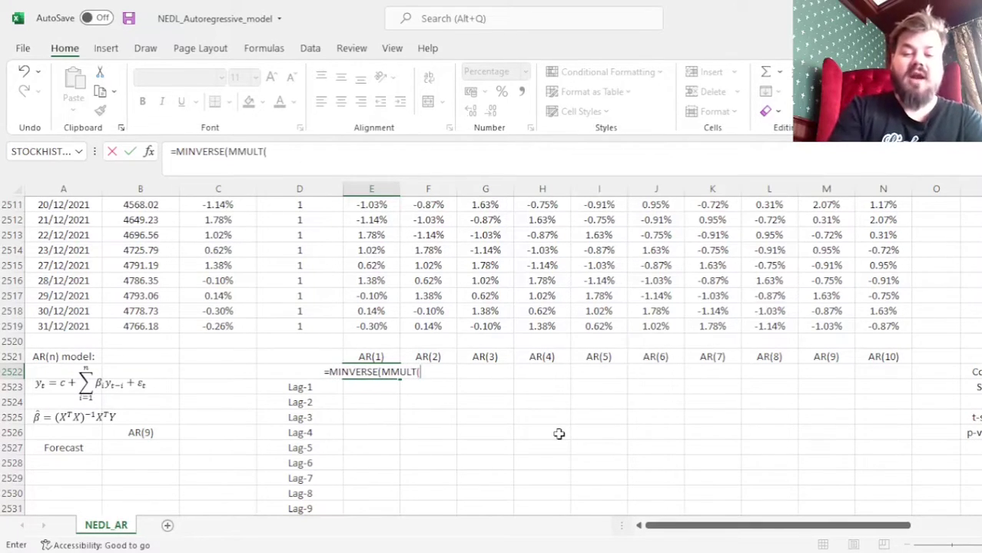
text(TRANSPOSE()
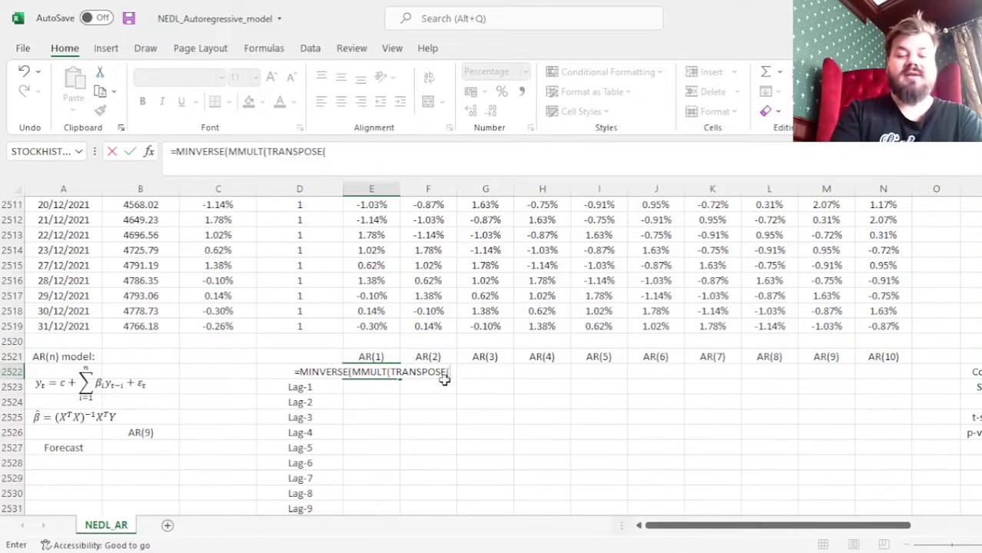
- Reference the Constant and Lag-1 data in D13:E2519 as the range inside TRANSPOSE
click(288, 321)
key(ctrl+Up)
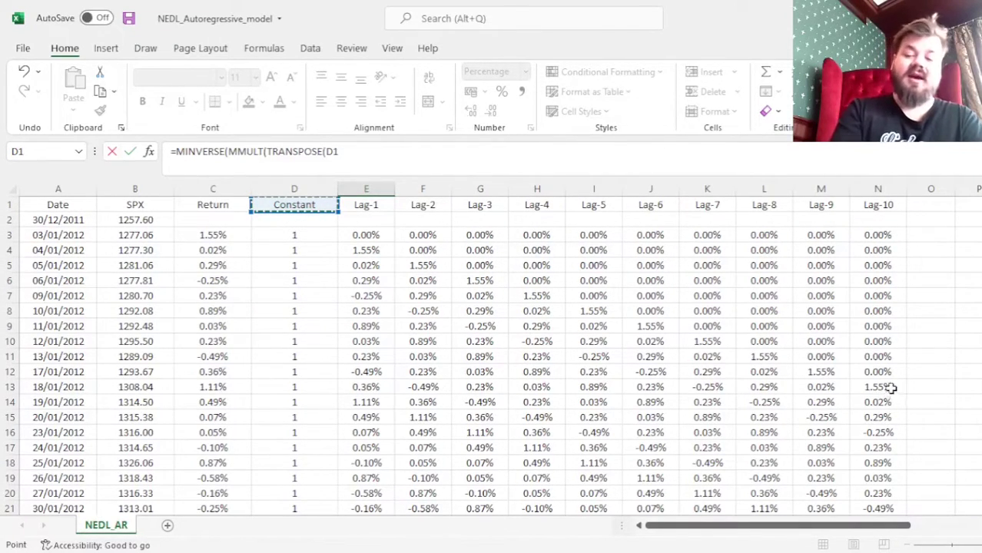
drag(278, 386, 882, 384)
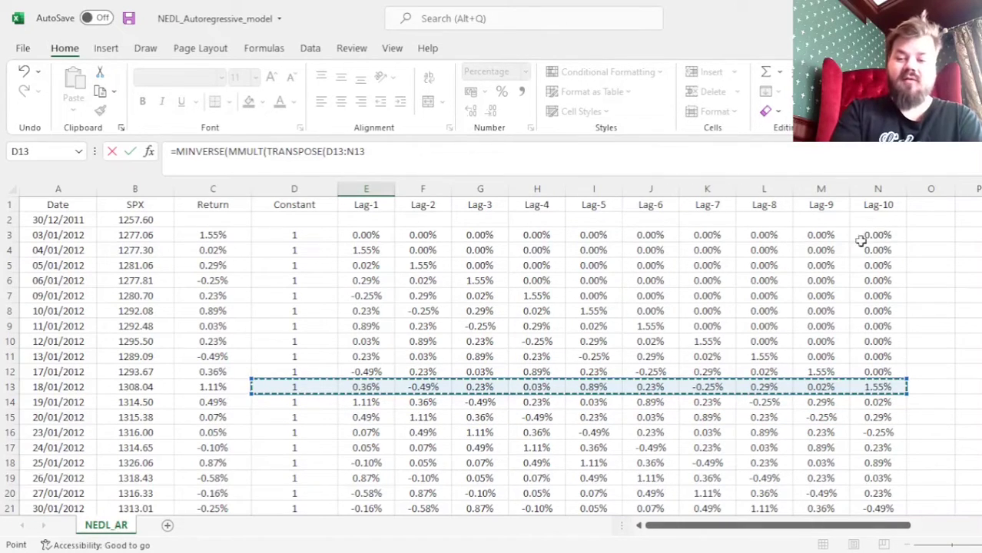
click(878, 386)
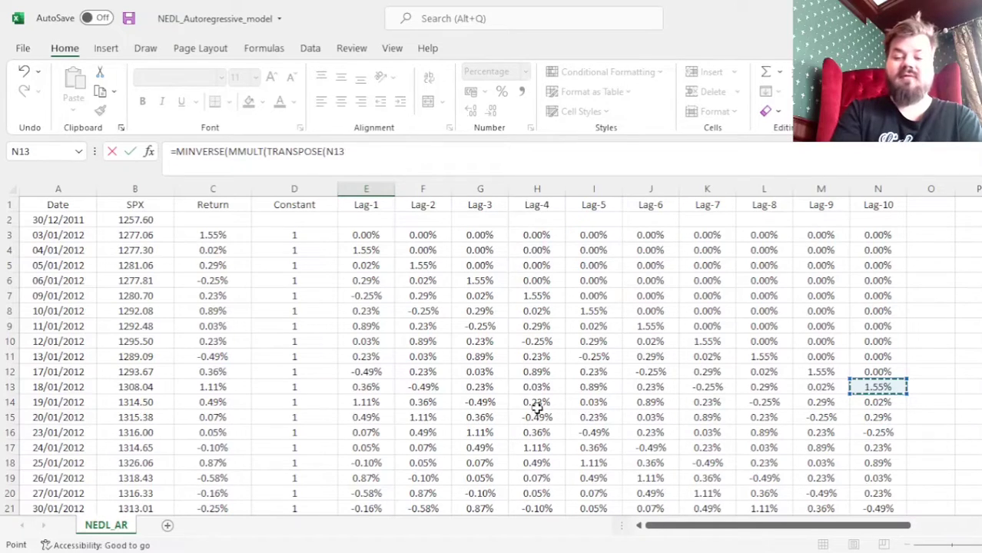
drag(274, 389, 376, 402)
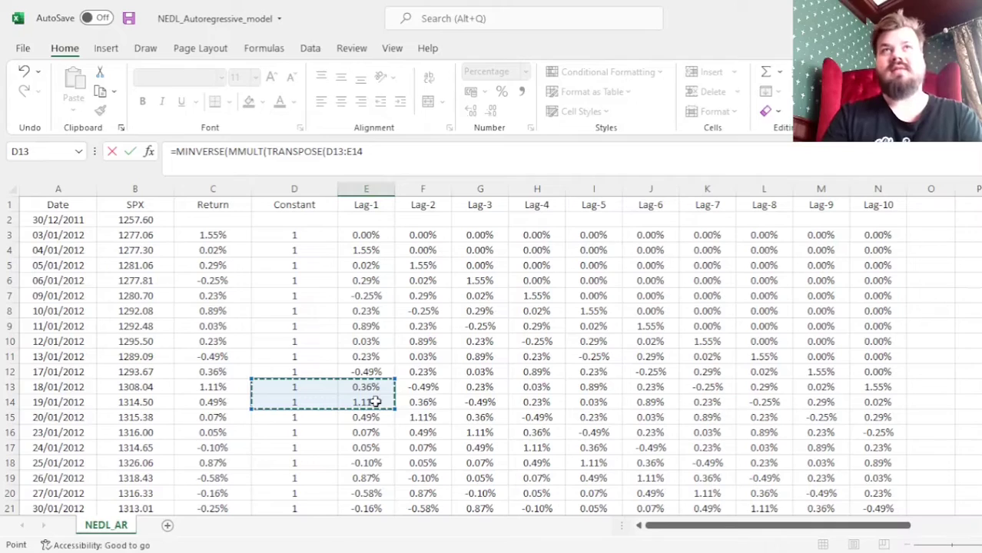
drag(320, 392, 373, 408)
key(ctrl+shift+Down)
scroll(302, 351, down, 8)
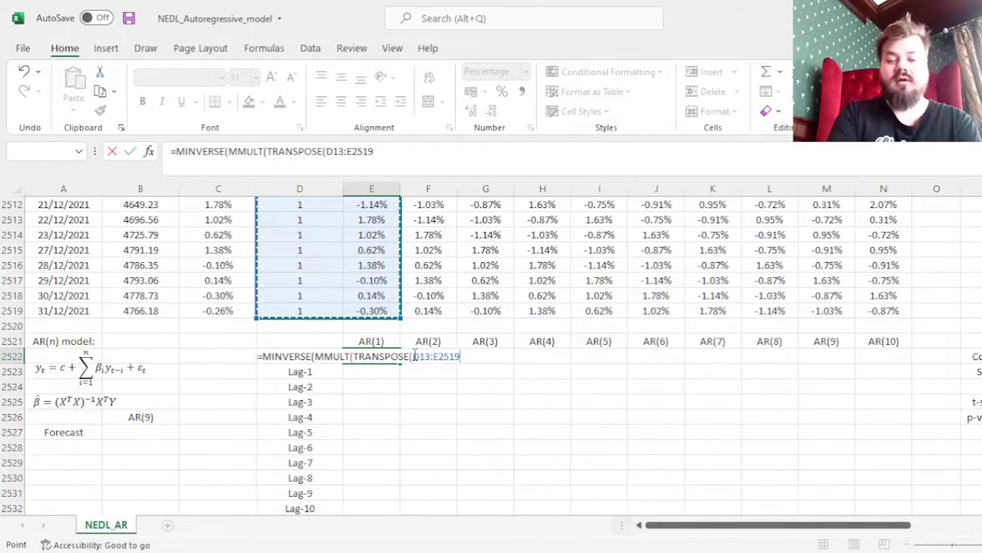
- Anchor the transposed range as $D$13:E$2519, close TRANSPOSE and add a comma for the next argument
click(415, 357)
text($)
key(Right)
text($D)
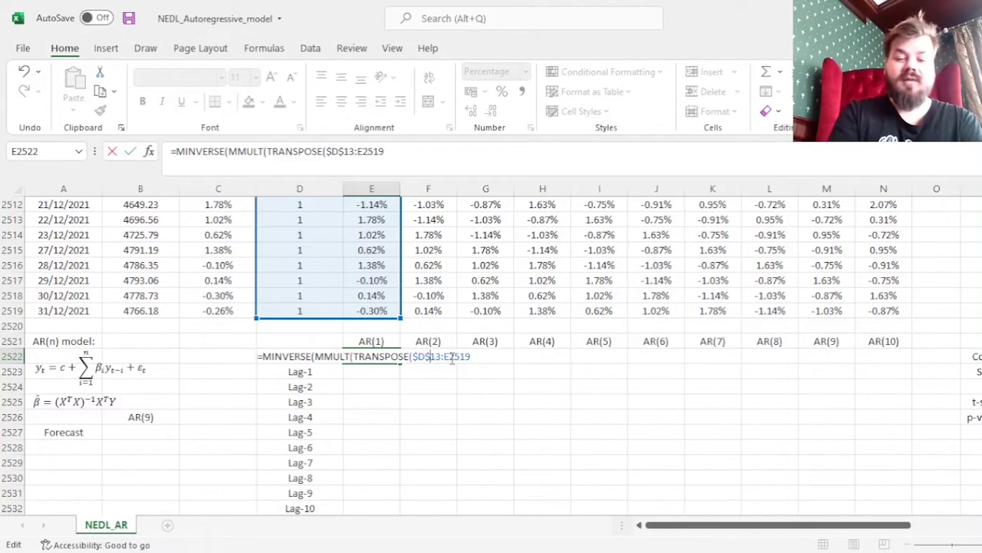
text($)
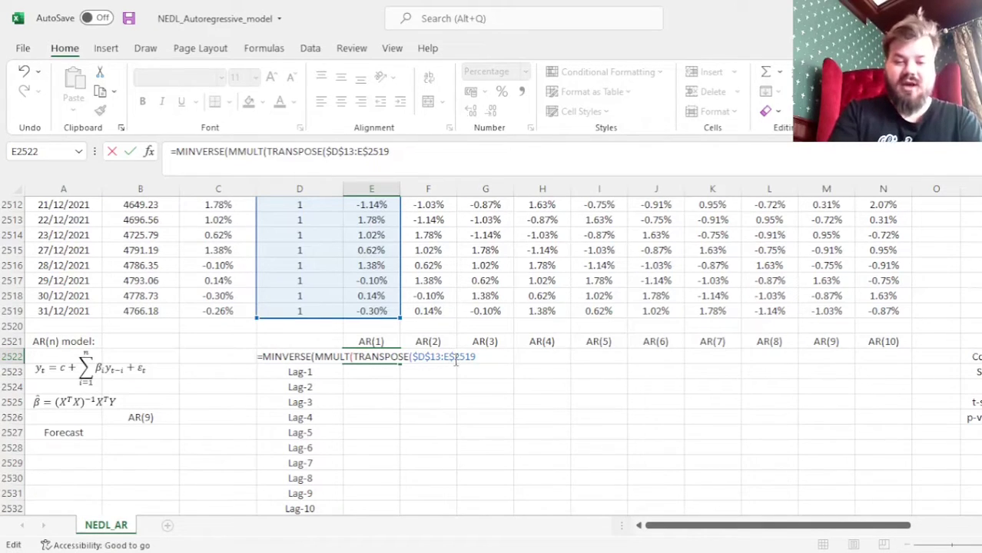
text(),)
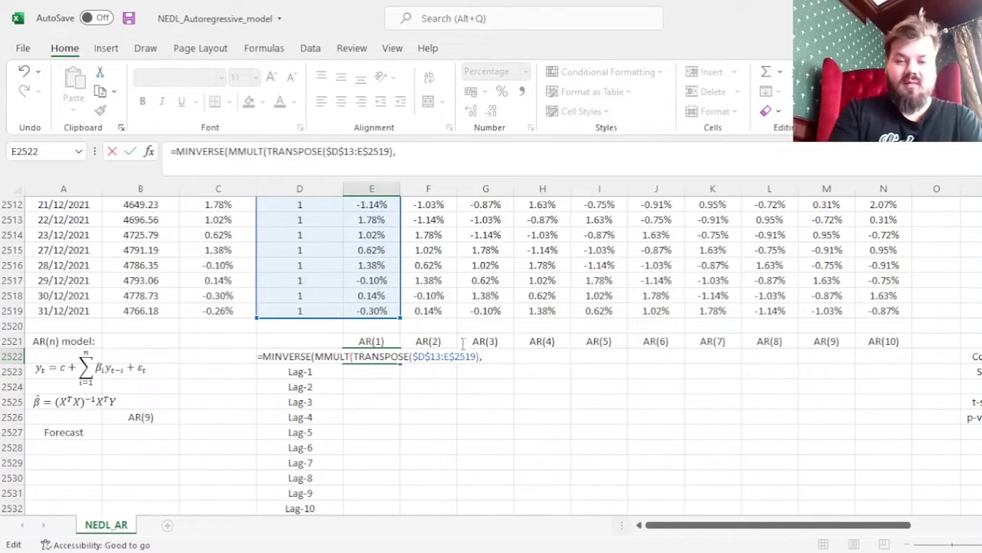
- Reuse $D$13:E$2519 as the inner MMULT's second argument and close both the MMULT and MINVERSE brackets
drag(413, 357, 477, 359)
key(ctrl+c)
click(483, 358)
key(ctrl+v)
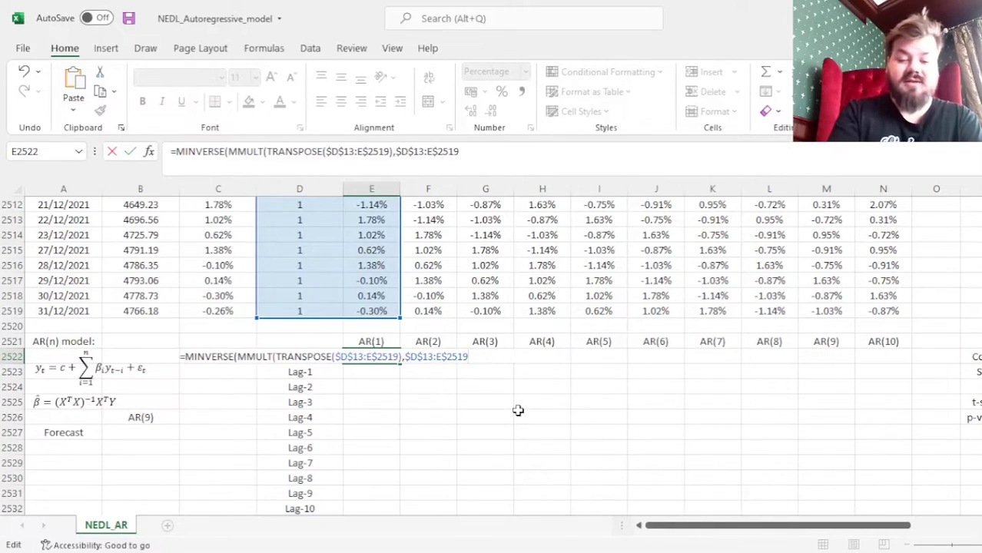
text()))
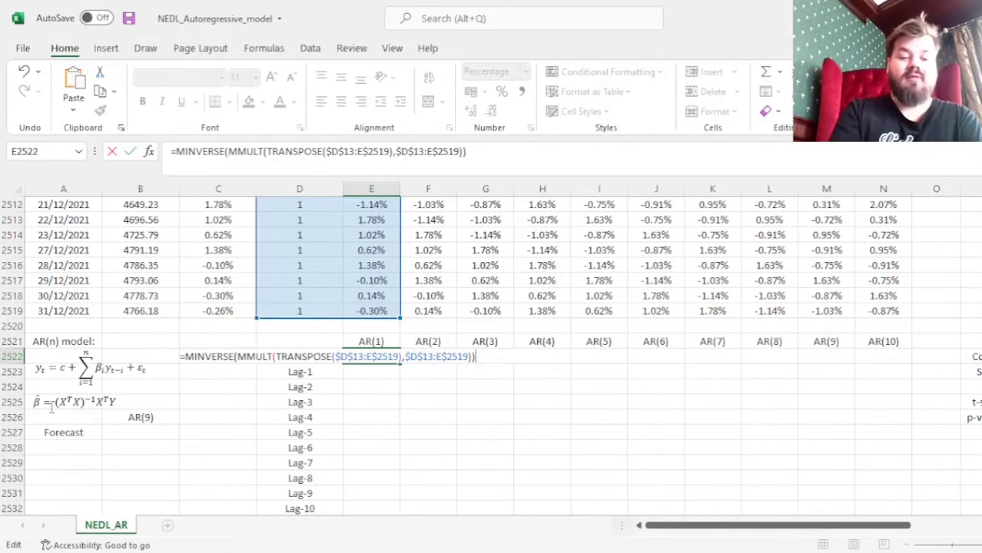
- Wrap the inverse in another MMULT and multiply it by TRANSPOSE($D$13:E$2519)
click(175, 152)
text(MMULT()
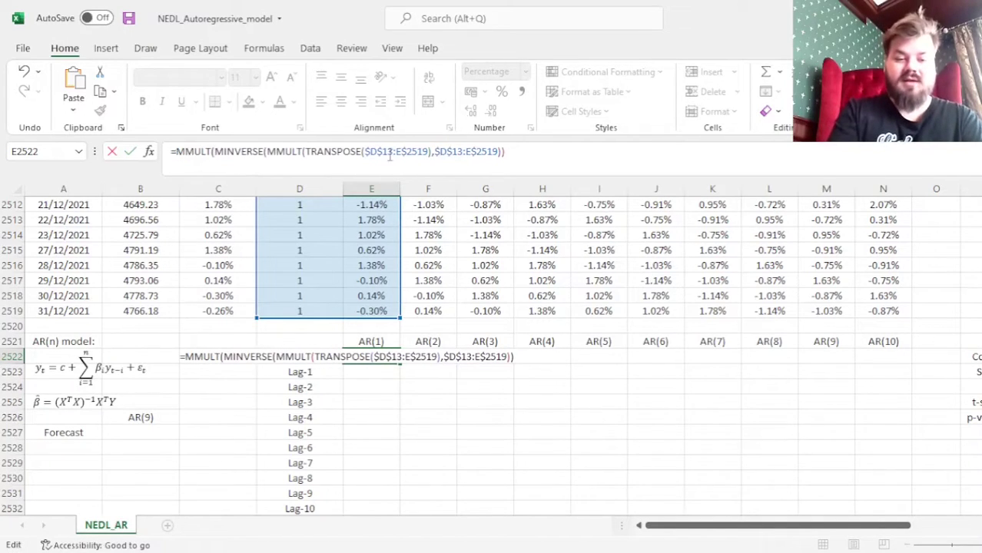
click(576, 149)
text(,)
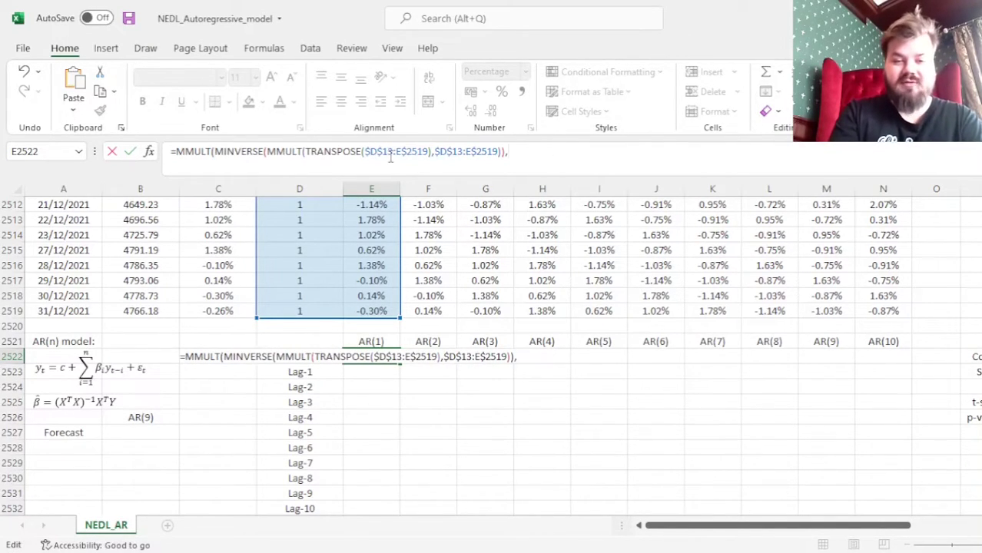
mouse_move(307, 151)
mouse_down()
mouse_move(432, 152)
mouse_move(280, 152)
mouse_move(306, 152)
mouse_up()
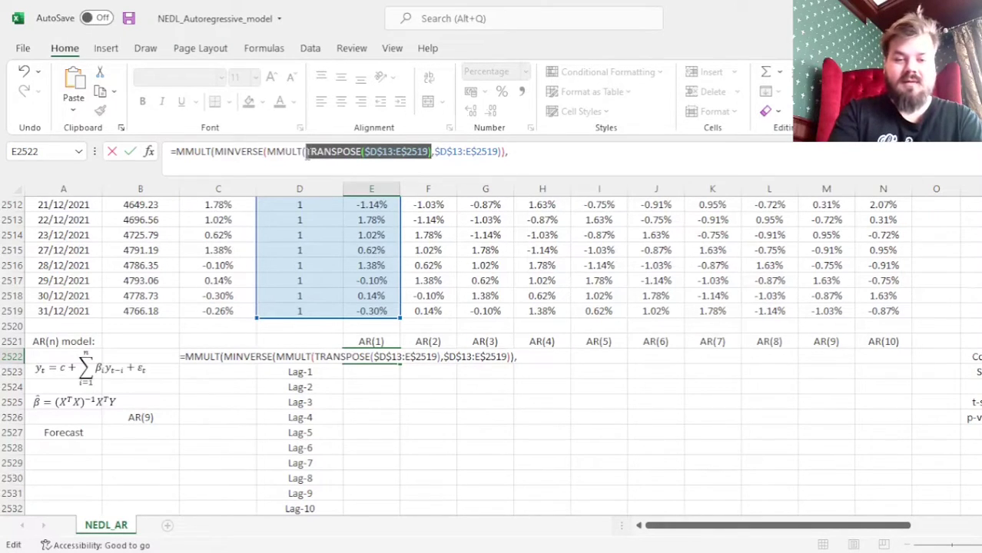
key(ctrl+c)
click(550, 156)
key(ctrl+v)
text())
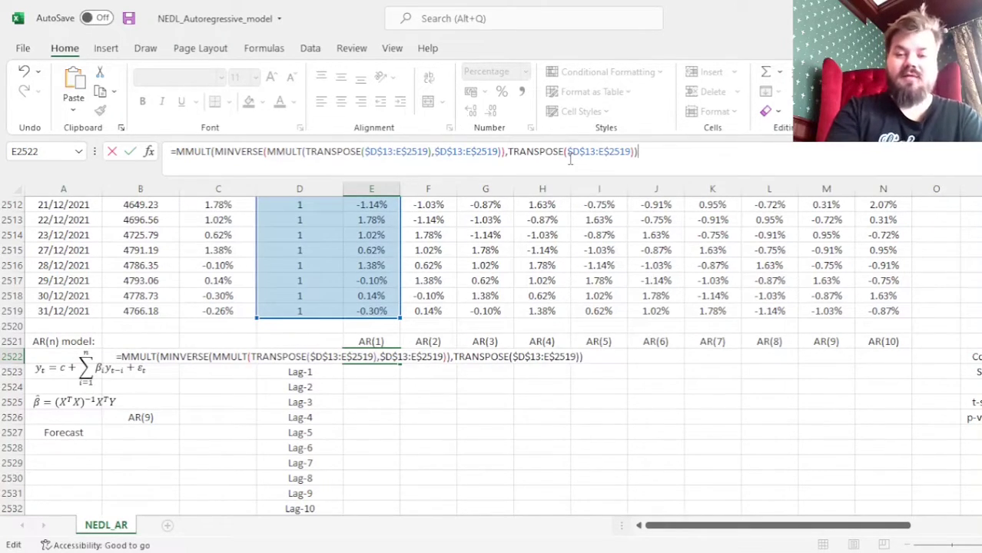
- Wrap the whole expression in an outer MMULT with the returns C13:C2519 as its second argument
click(174, 151)
text(MMULT()
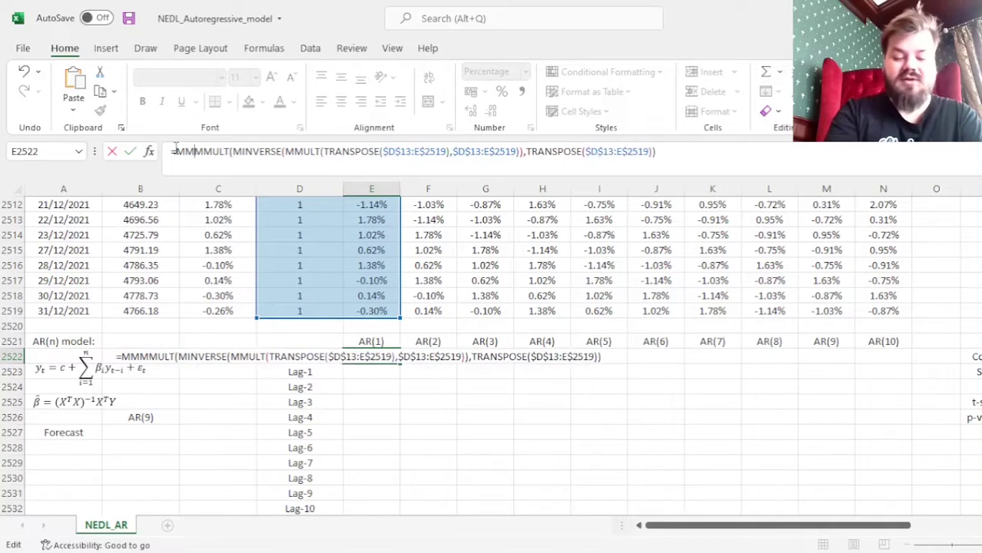
click(690, 154)
text(,)
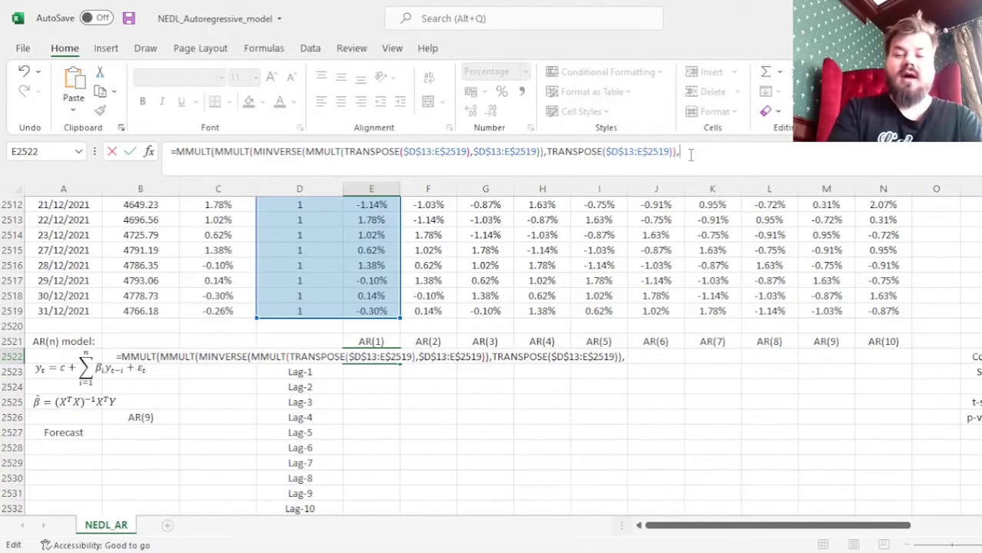
click(228, 295)
key(ctrl+Up)
click(220, 356)
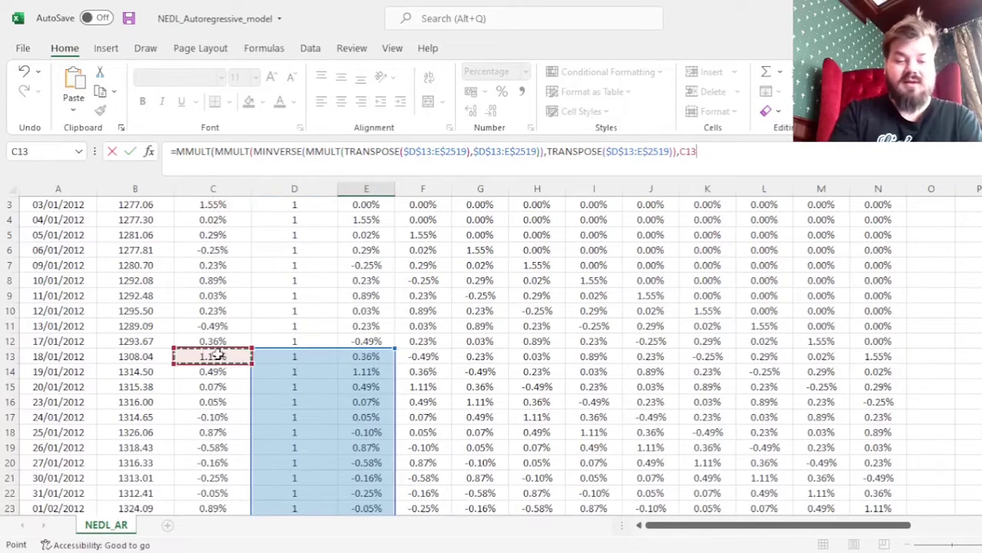
key(ctrl+shift+Down)
scroll(620, 449, down, 3)
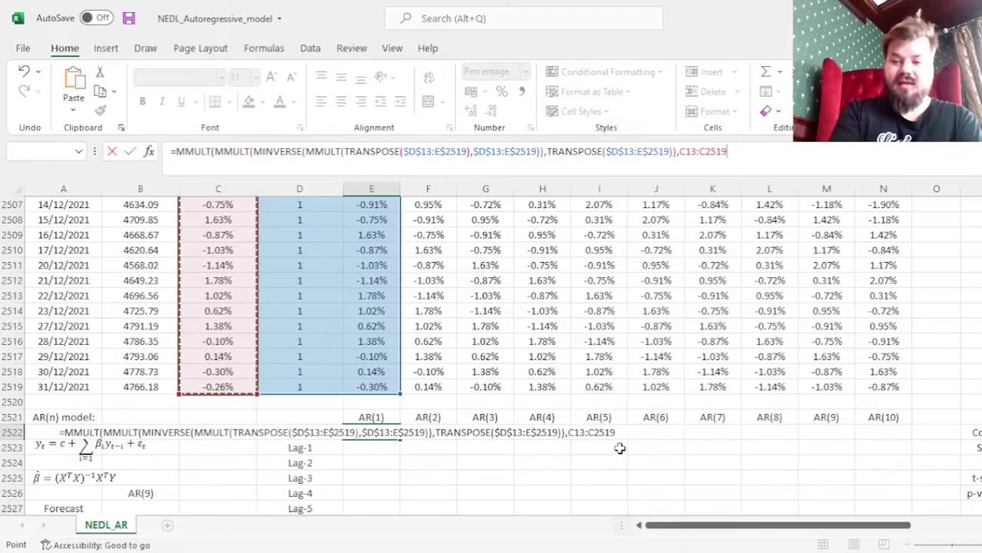
- Anchor the returns range as $C$13:$C$2519, close the formula and enter it in E2522
click(679, 151)
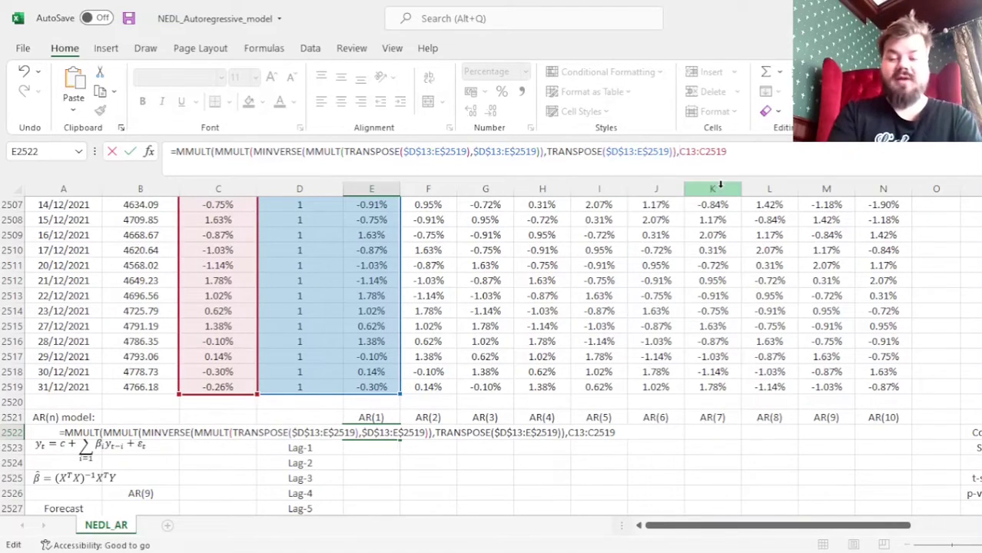
text($)
key(Right)
text($)
key(Right)
key(Right)
key(Right)
text($)
key(Right)
text($)
key(Right)
key(Right)
key(Right)
key(Right)
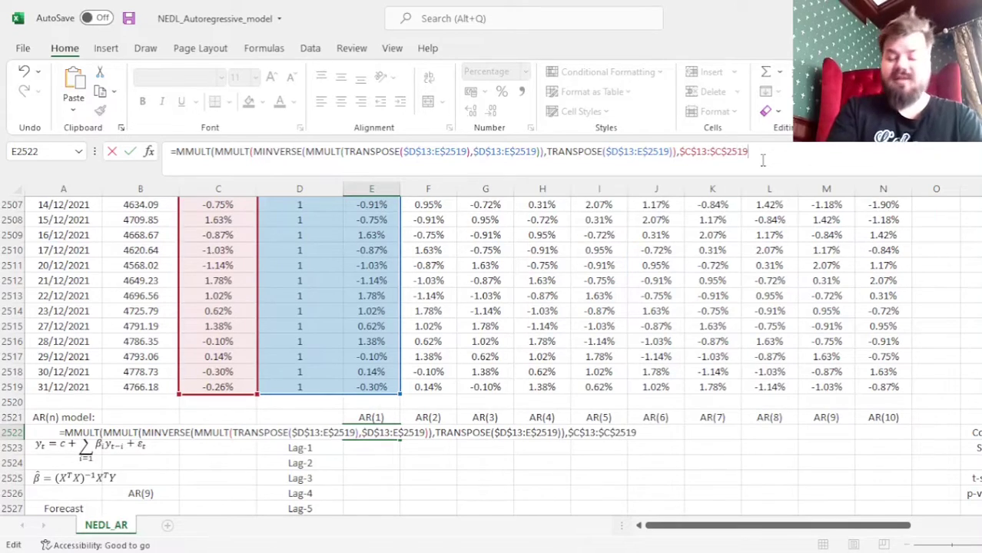
text())
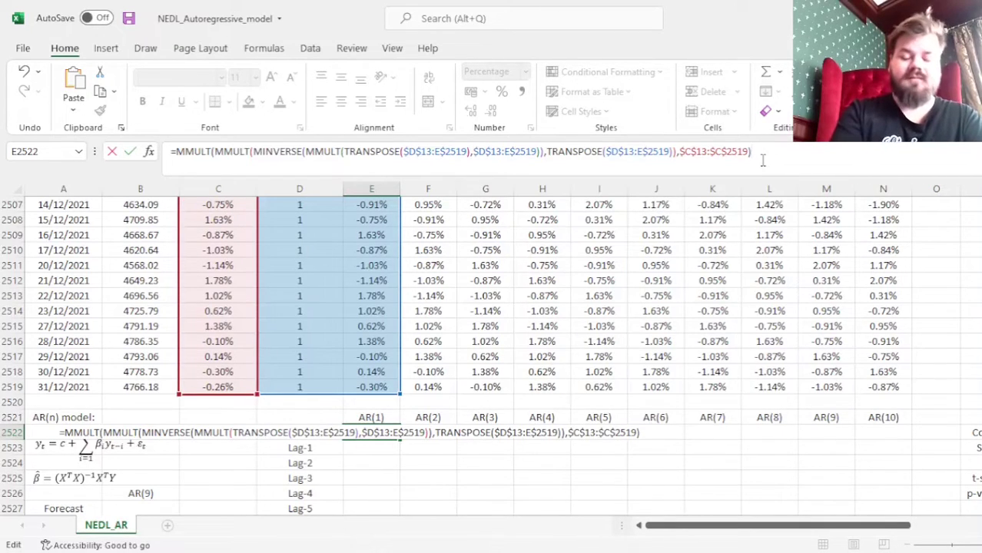
key(ctrl+Return)
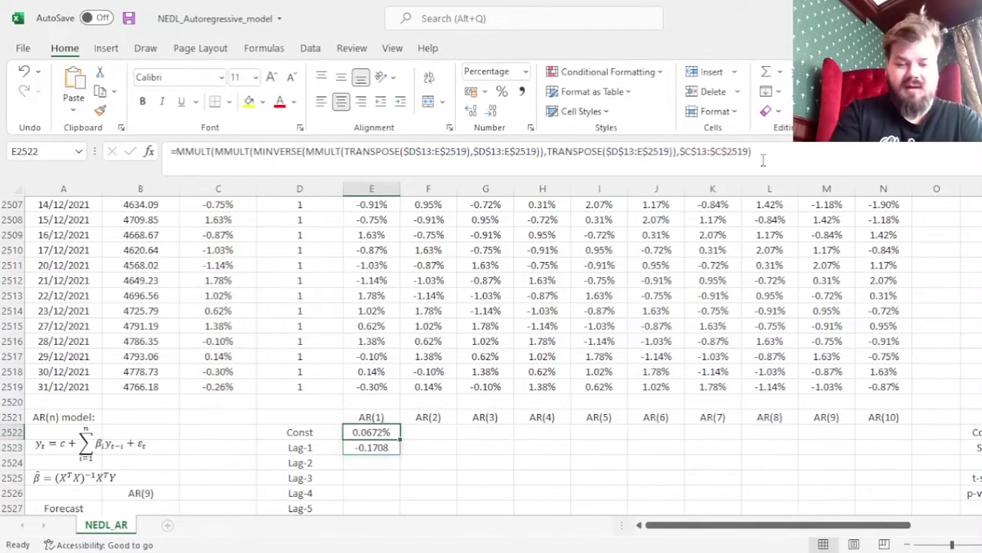
- Check the AR(1) coefficients, then fill the E2522 estimator formula across through AR(10) in N2522
drag(371, 435, 371, 448)
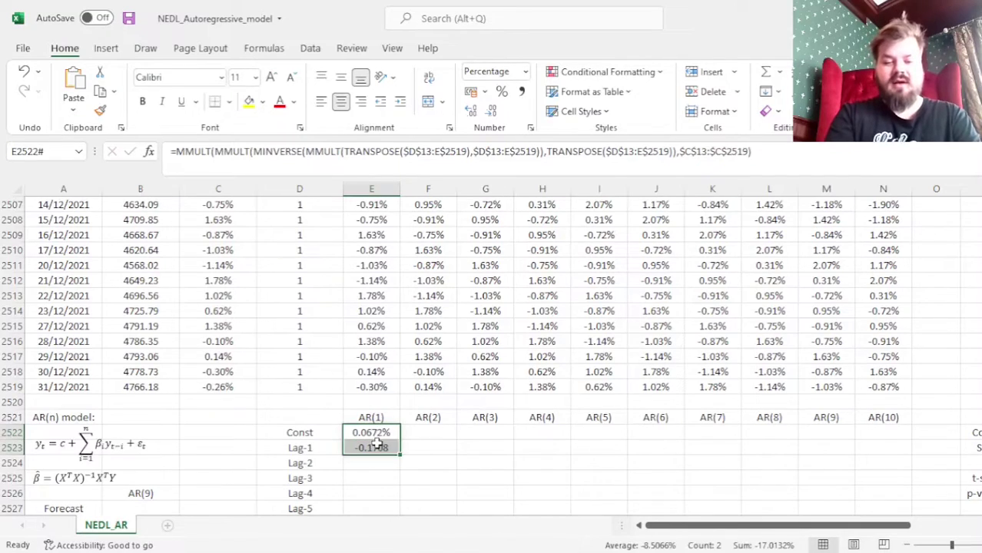
scroll(525, 453, down, 3)
click(368, 296)
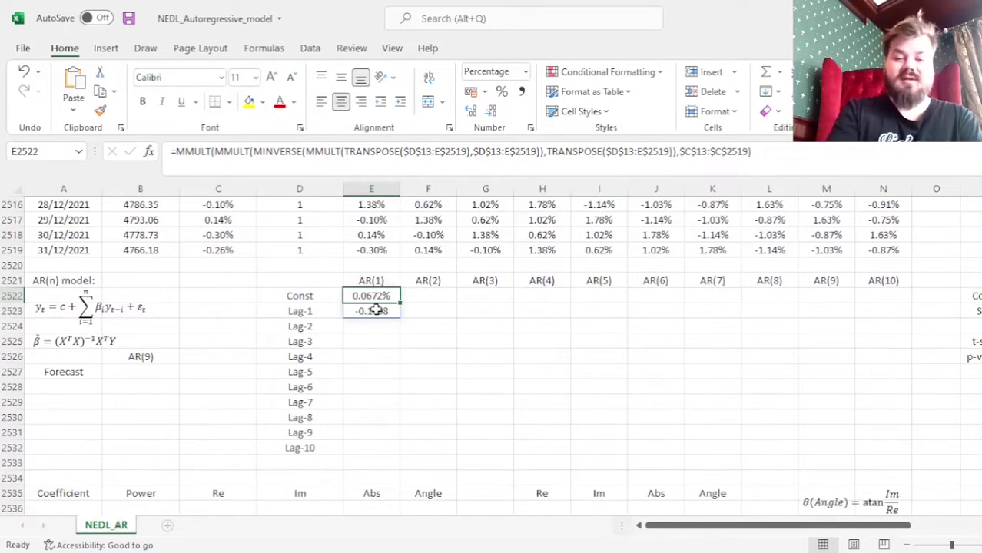
click(375, 310)
click(398, 298)
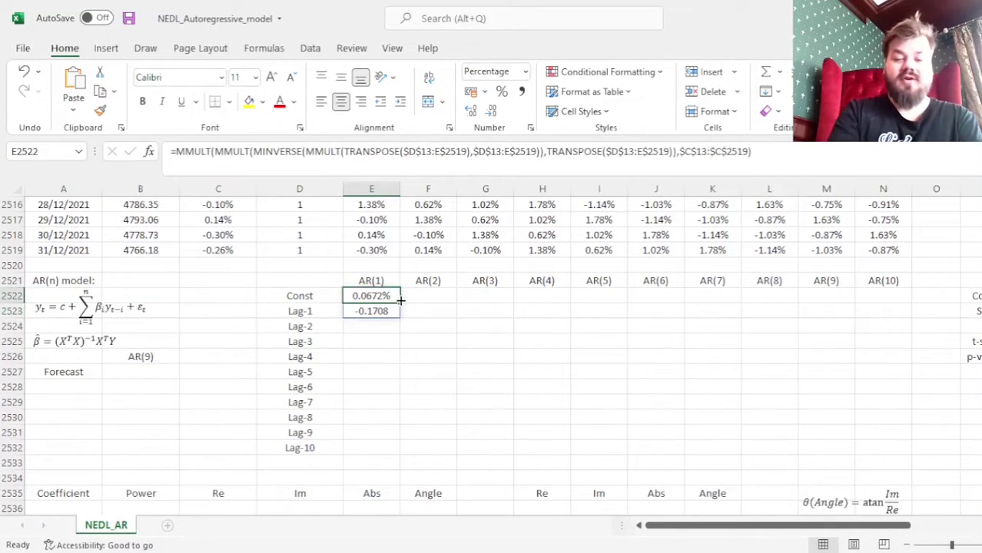
drag(401, 301, 911, 299)
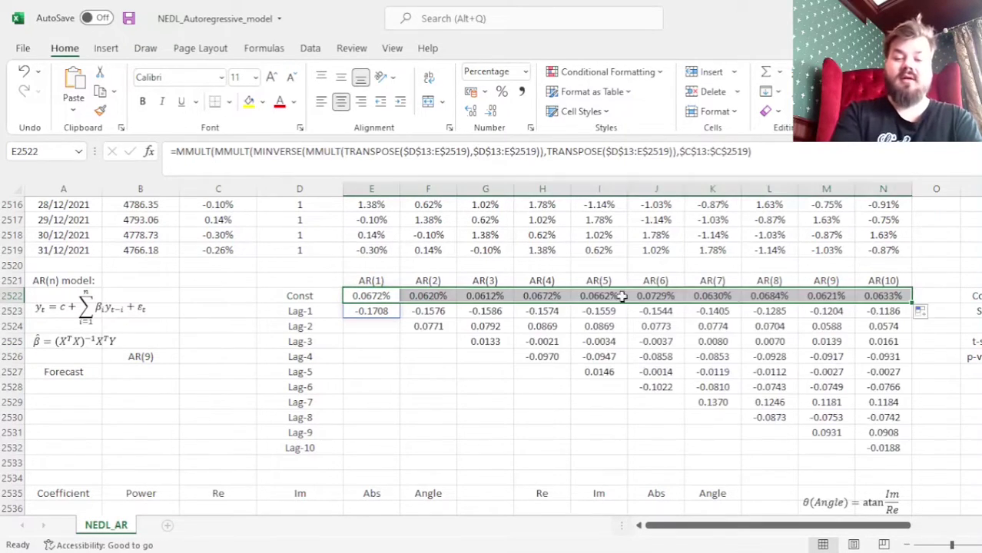
- Enter 0 in E2524 and fill it down the AR(1) column through Lag-10
click(429, 427)
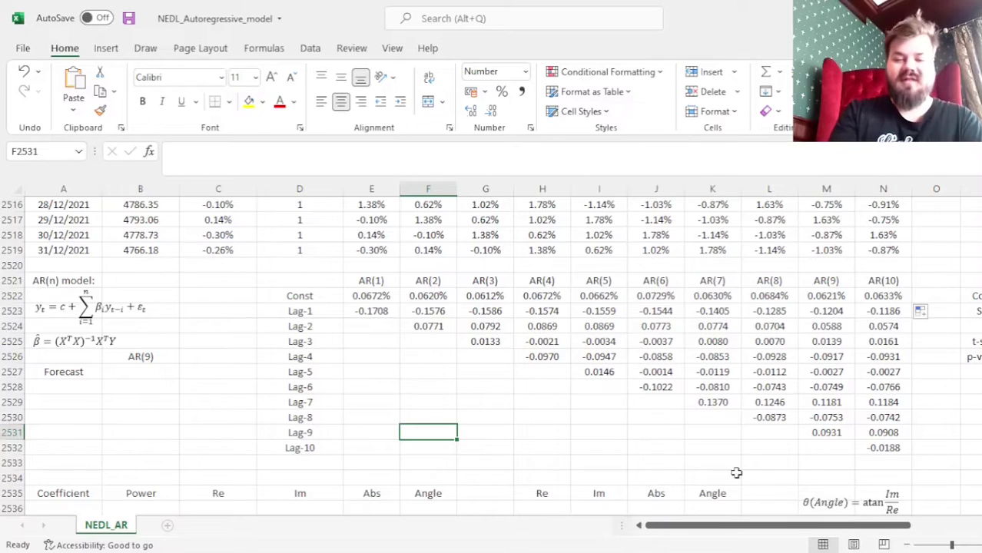
click(371, 325)
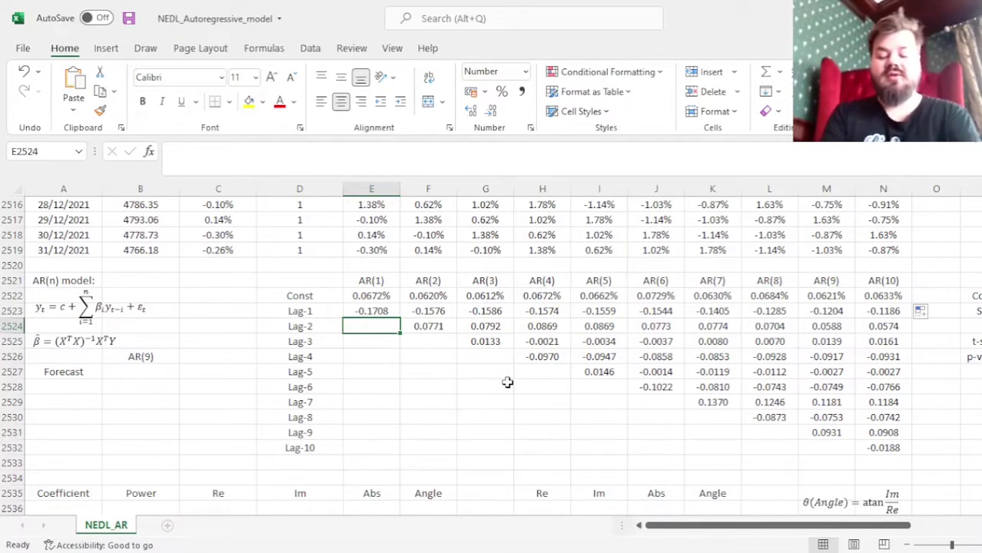
text(0)
key(Return)
double_click(400, 333)
- Copy the zeros into the empty lag cells of AR(2) from F2525 and AR(3) from G2526 down to Lag-10
click(378, 338)
key(ctrl+shift+Down)
key(ctrl+c)
key(Right)
key(ctrl+v)
key(Down)
key(ctrl+shift+Down)
key(ctrl+c)
key(Right)
key(ctrl+v)
- Copy the zeros into the empty lag cells of AR(4) from H2527 and AR(5) from I2528 down to Lag-10
key(Down)
key(ctrl+shift+Down)
key(ctrl+c)
key(Right)
key(ctrl+shift+Down)
key(ctrl+v)
key(Down)
key(ctrl+shift+Down)
key(ctrl+c)
key(Right)
key(ctrl+v)
- Copy the zeros into the empty lag cells of AR(6) from J2529, AR(7) from K2530 and AR(8) from L2531
key(Down)
key(ctrl+shift+Down)
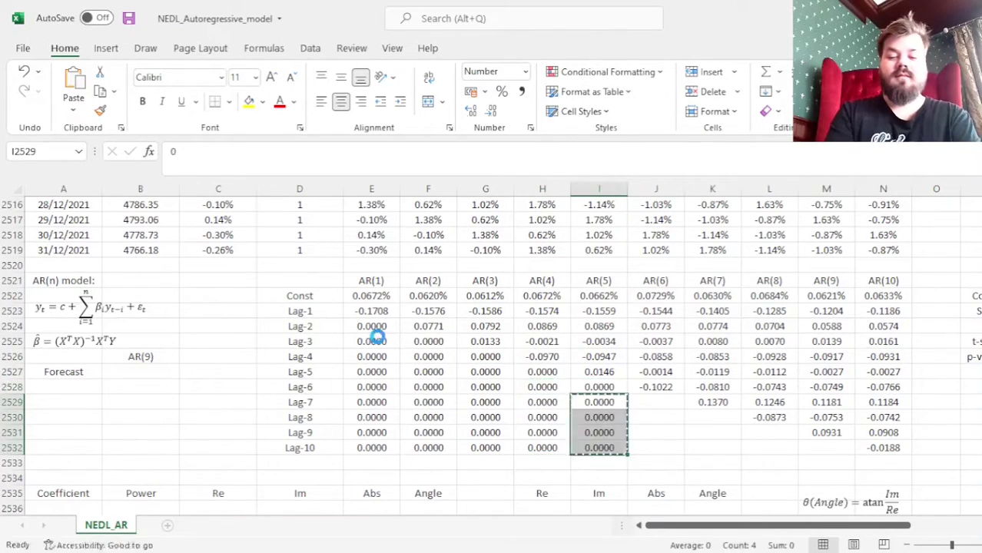
key(ctrl+c)
key(Right)
key(ctrl+v)
key(Down)
key(ctrl+shift+Down)
key(ctrl+c)
key(Right)
key(ctrl+v)
key(Down)
key(ctrl+shift+Down)
key(ctrl+c)
key(Right)
key(ctrl+v)
- Enter 0 in M2532 as the AR(9) model's Lag-10 coefficient
key(Down)
key(Right)
key(Return)
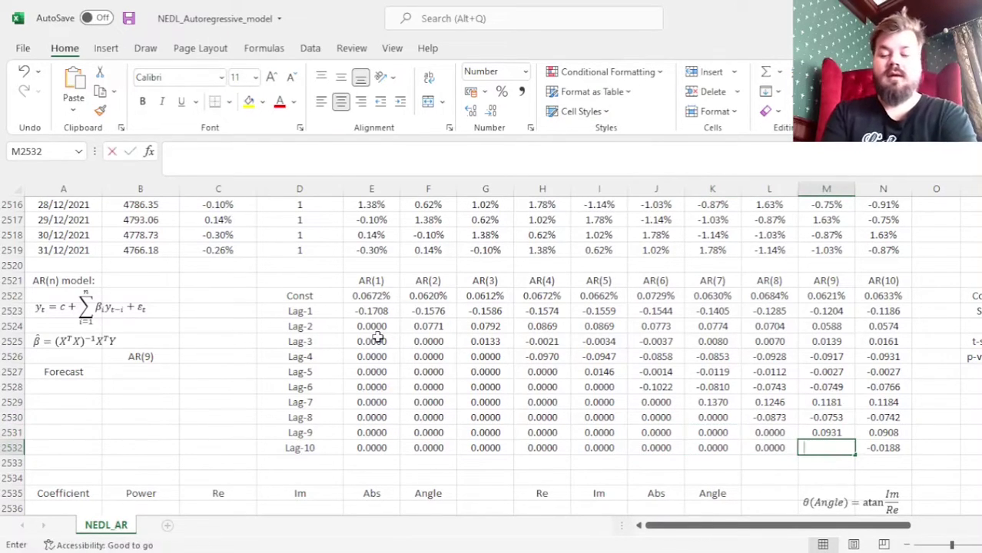
key(Right)
- Begin the AR(9) forecast formula in B2527 with the constant and first-lag term, =M2522 + C2519*M2523 +
drag(825, 280, 826, 448)
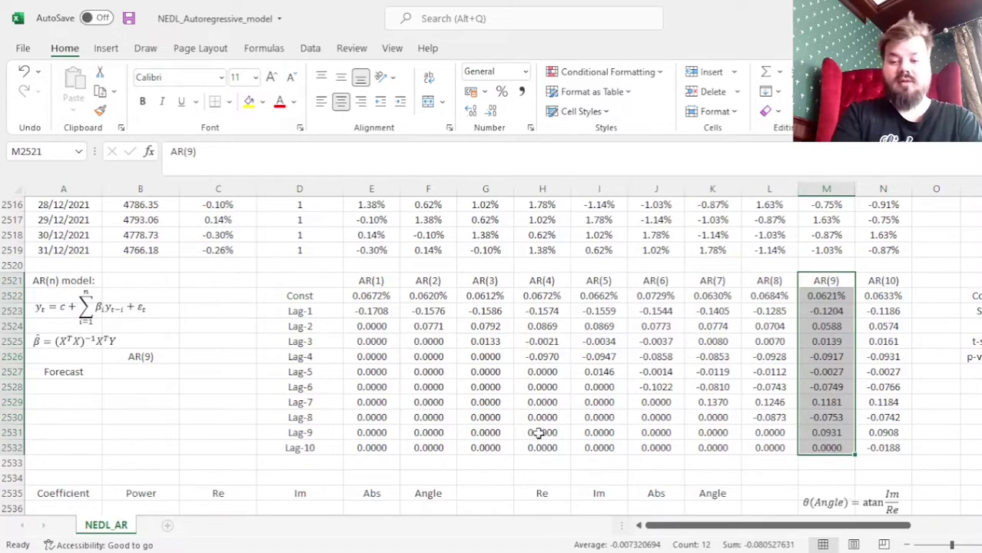
click(156, 375)
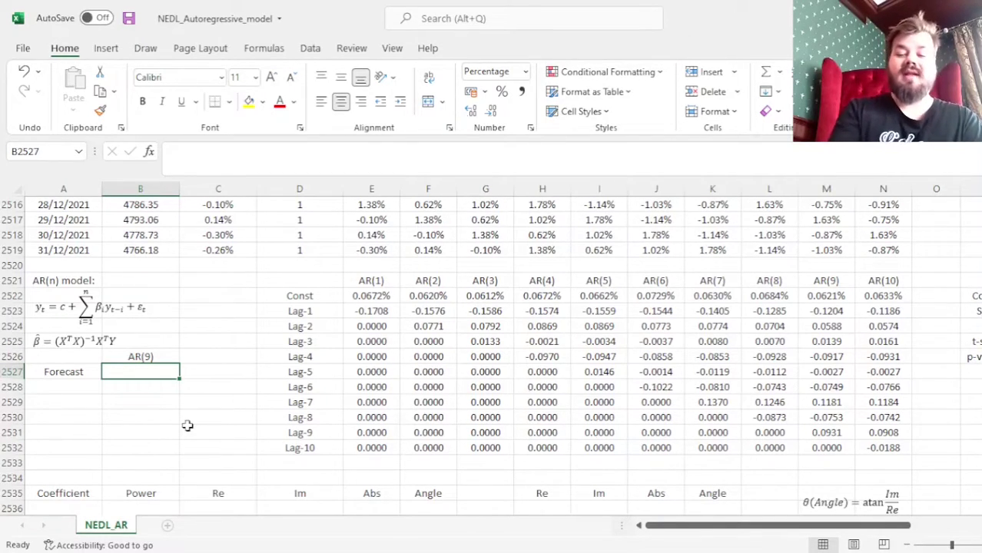
text(=)
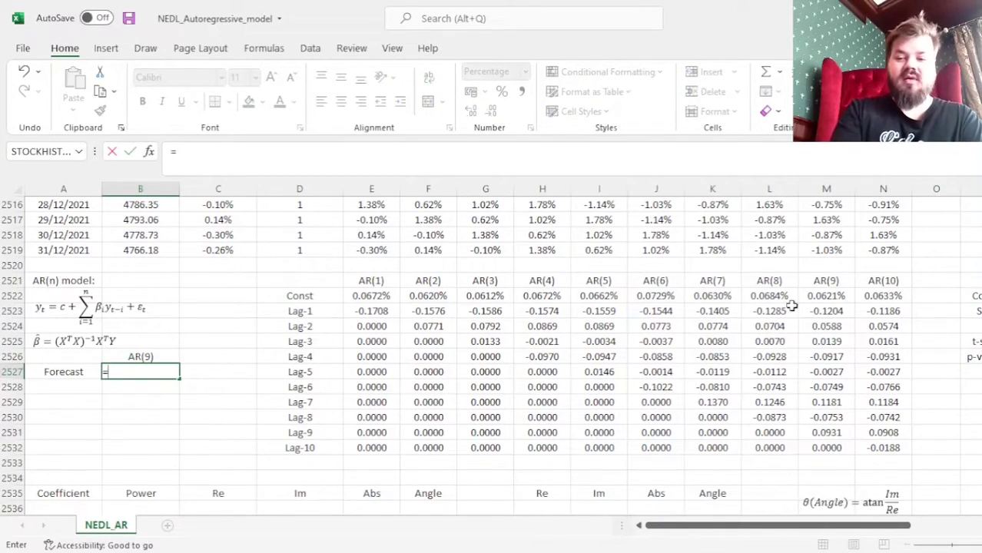
click(828, 298)
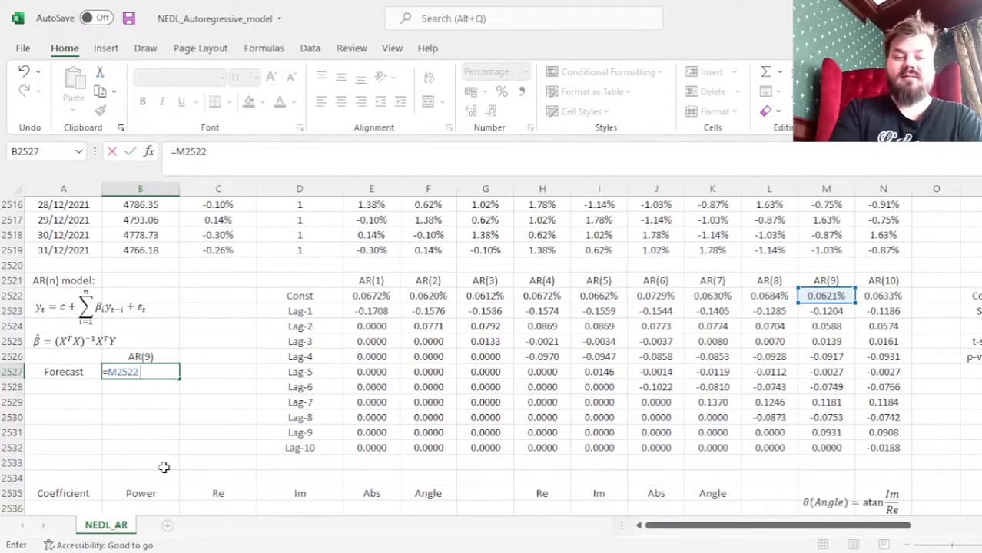
text(+)
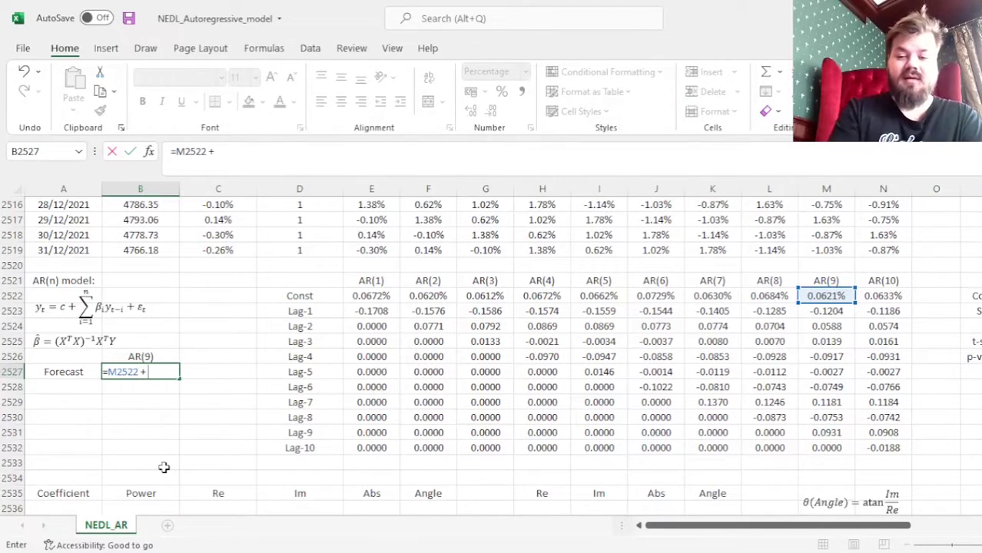
click(218, 248)
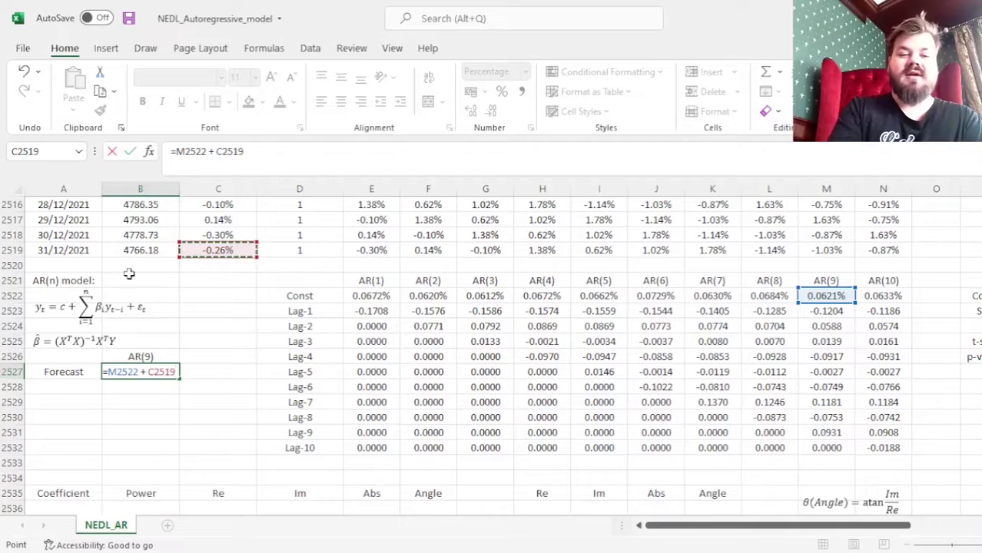
text(*)
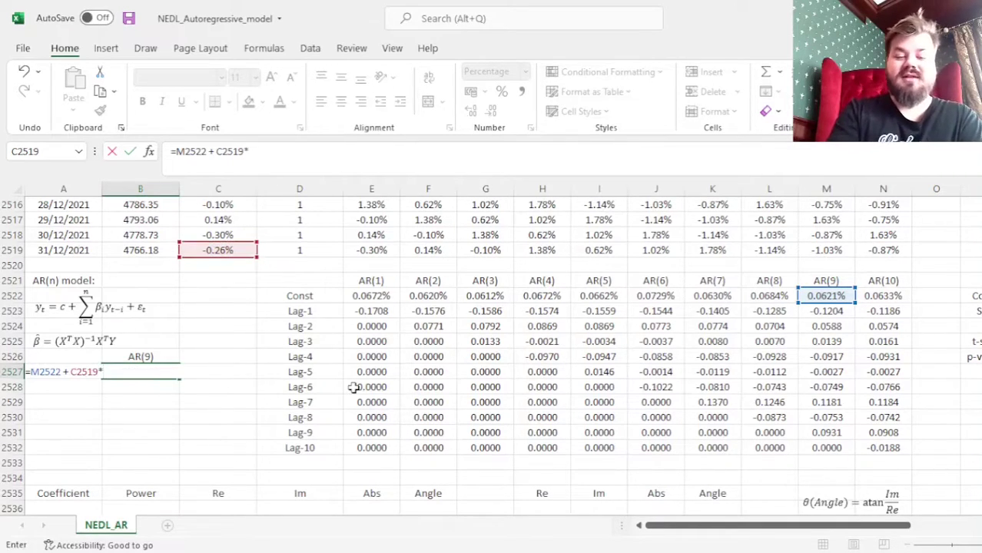
click(817, 312)
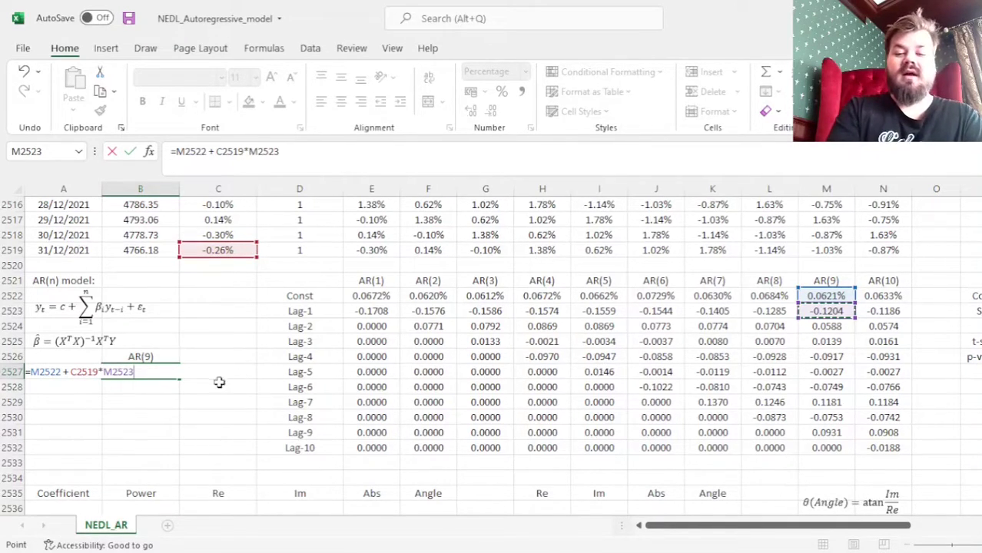
text(+)
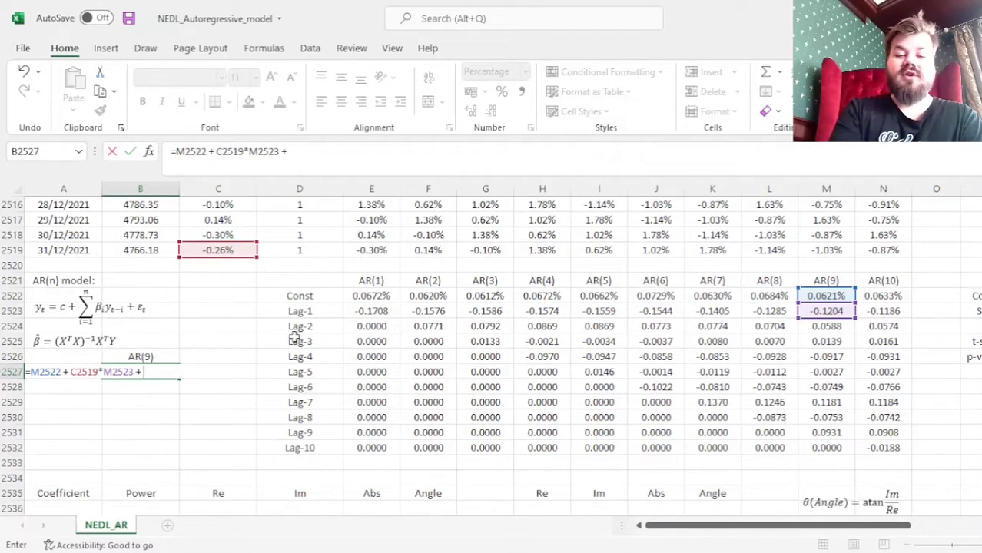
- Add MMULT(E2519:L2519,M2524:M2531) for the remaining lags and enter the forecast formula in B2527
click(344, 162)
text(MMULT()
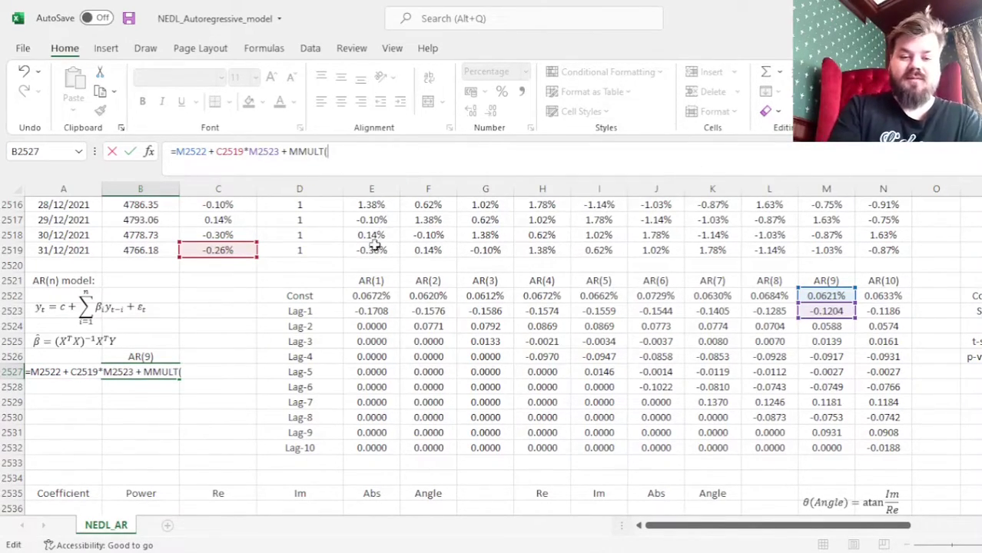
drag(377, 252, 761, 253)
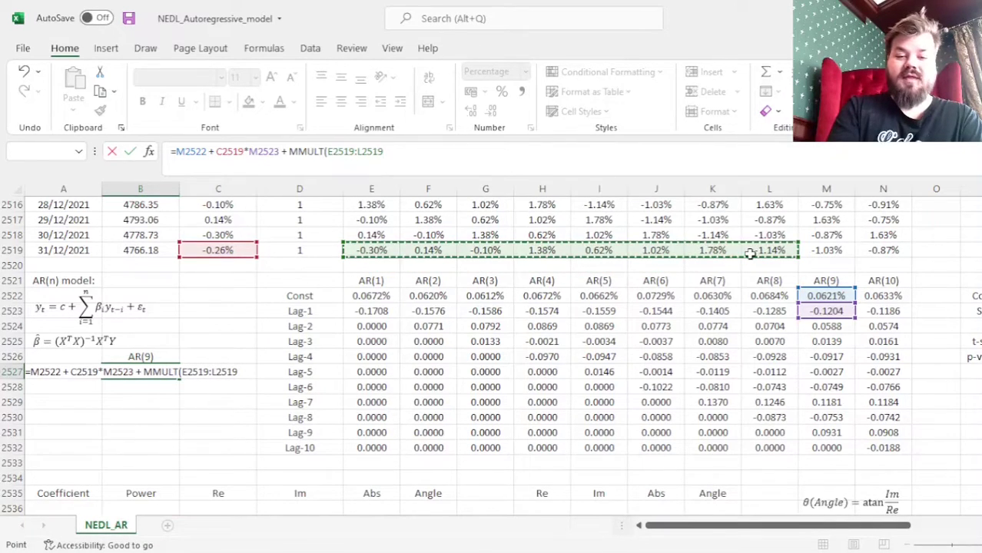
text(,)
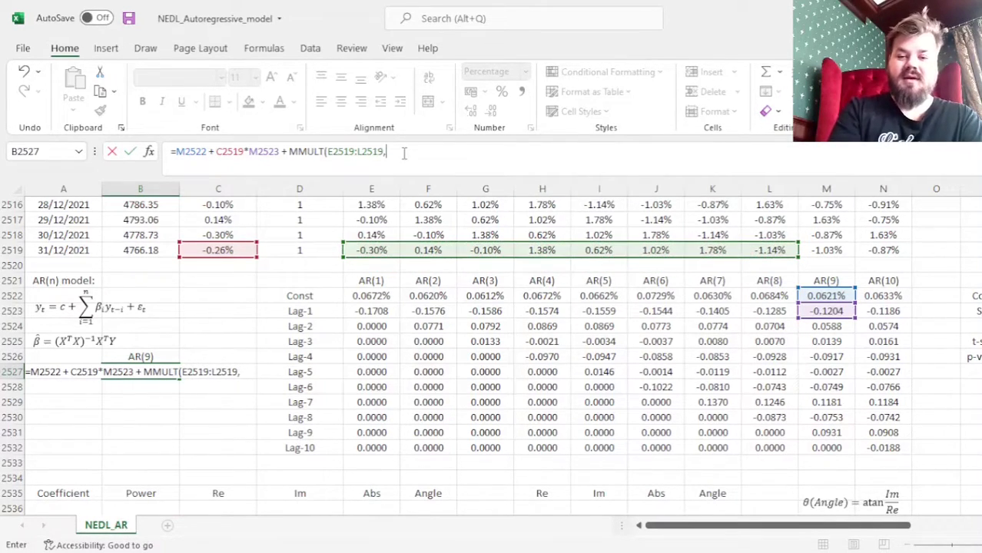
drag(828, 329, 826, 431)
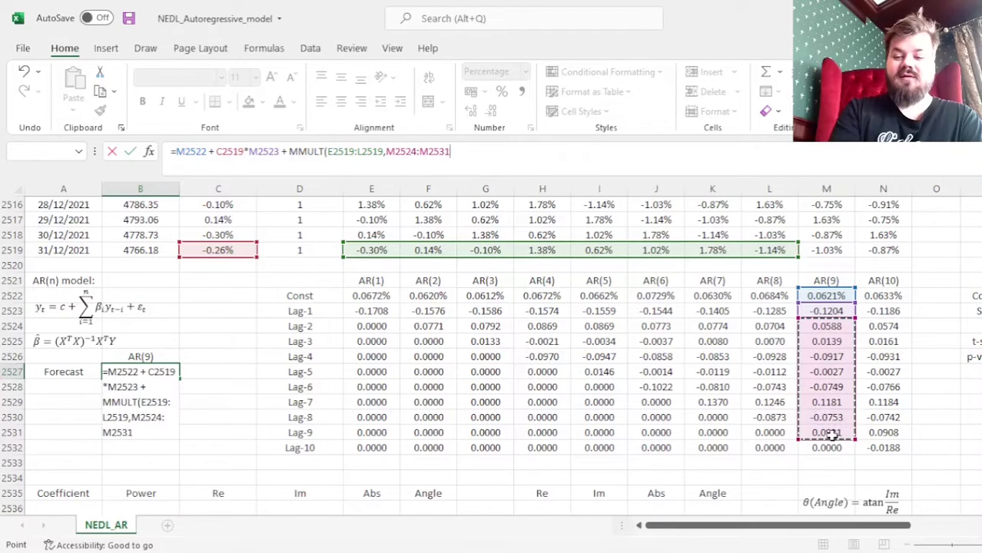
text())
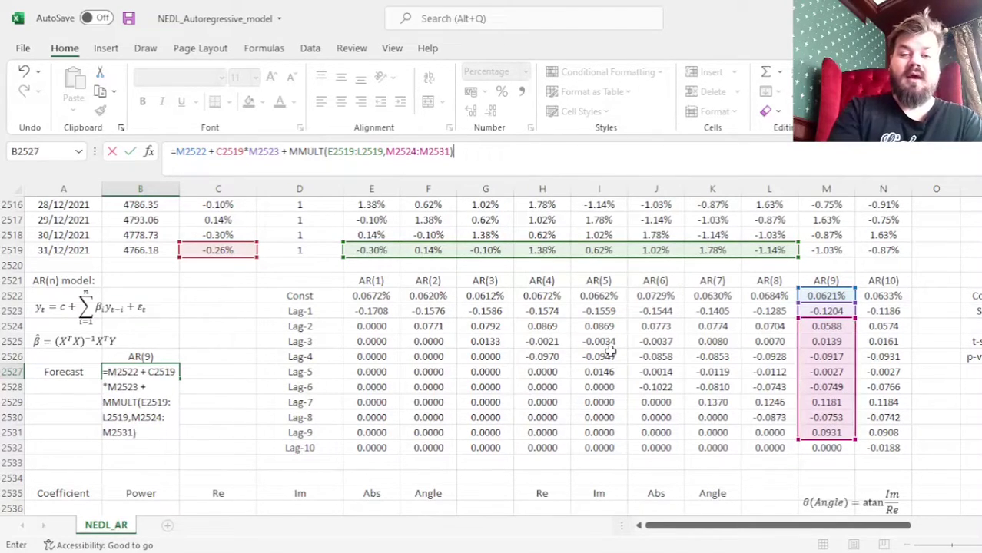
key(ctrl+Return)
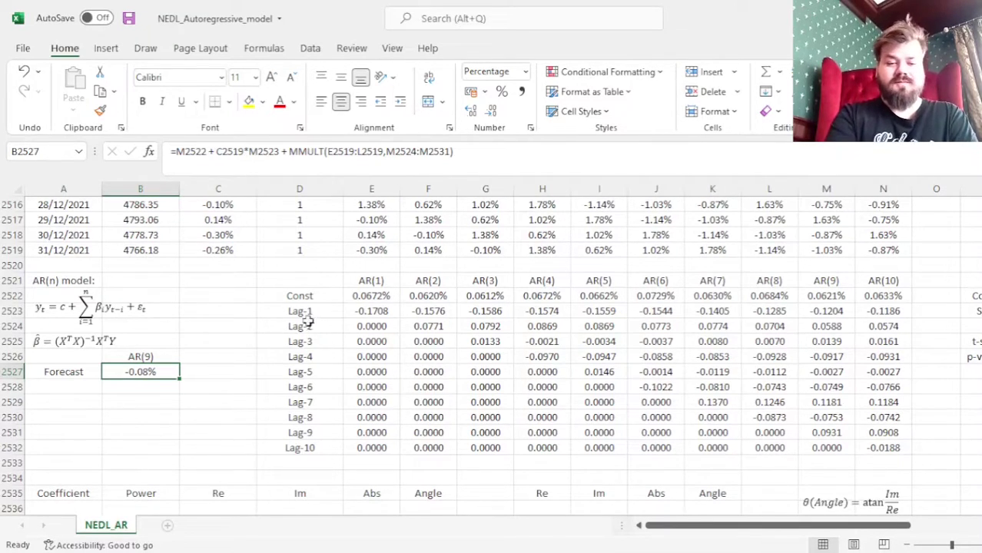
drag(295, 311, 295, 431)
click(305, 448)
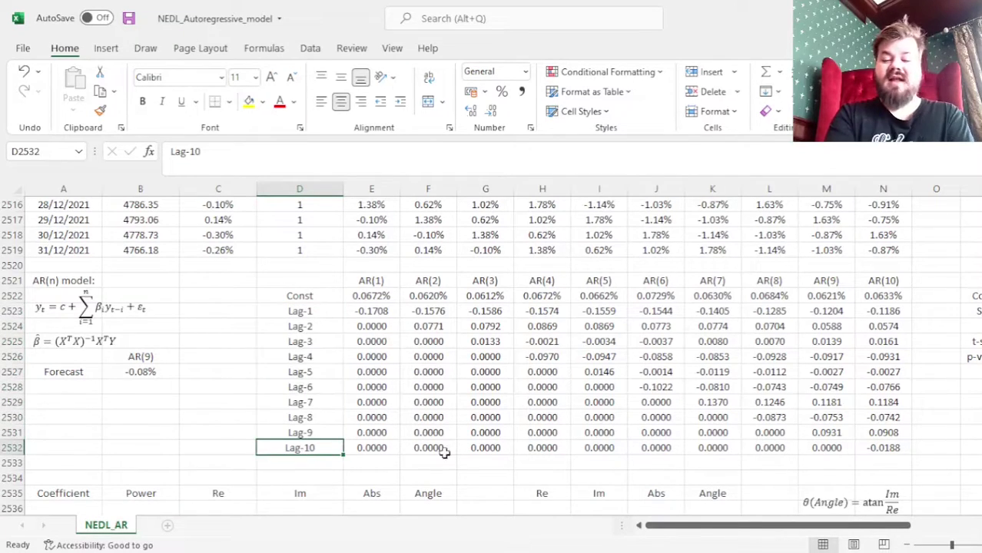
click(825, 448)
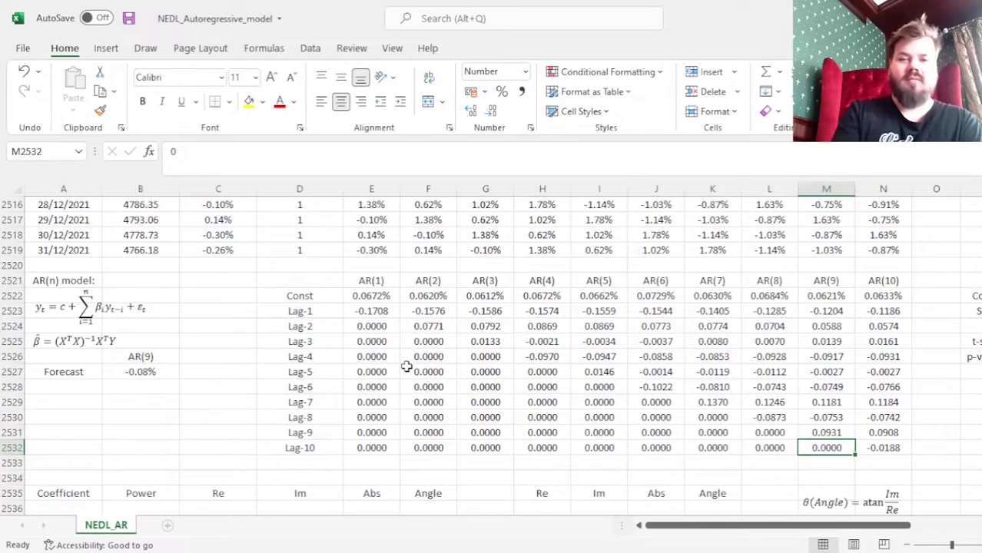
- Start a LINEST formula over Q2522:Z2523 with the returns C13:C2519 as the dependent variable
drag(772, 387, 946, 367)
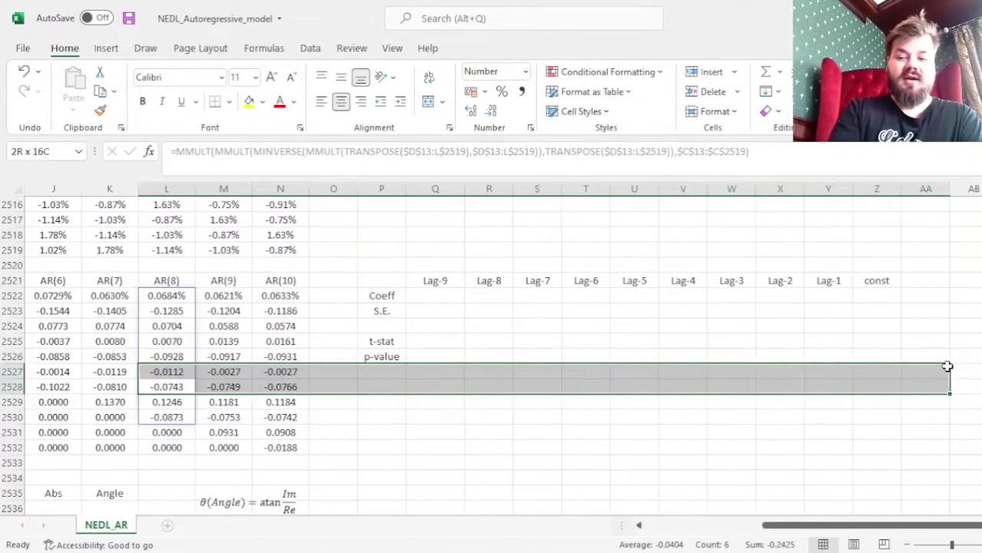
click(574, 310)
drag(435, 294, 877, 307)
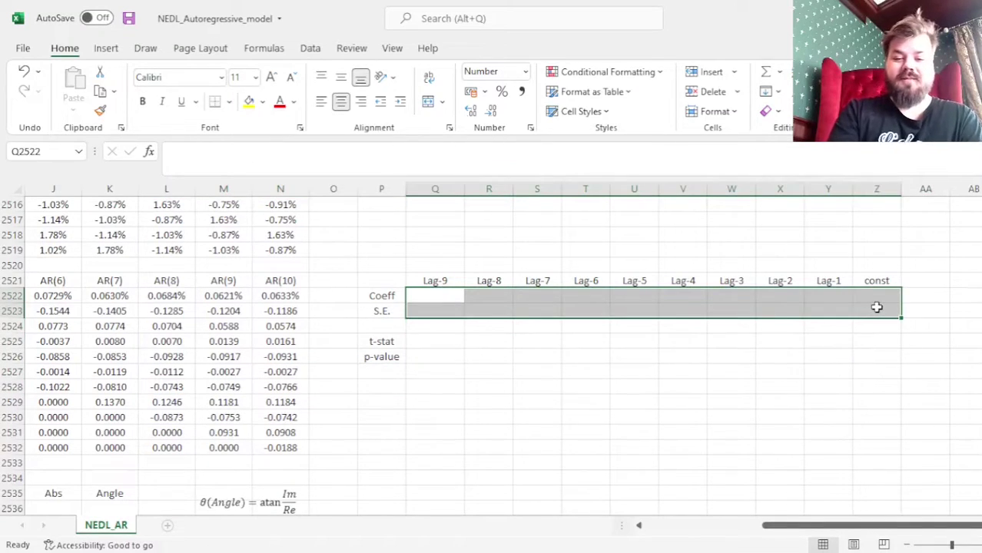
text(=LINEST()
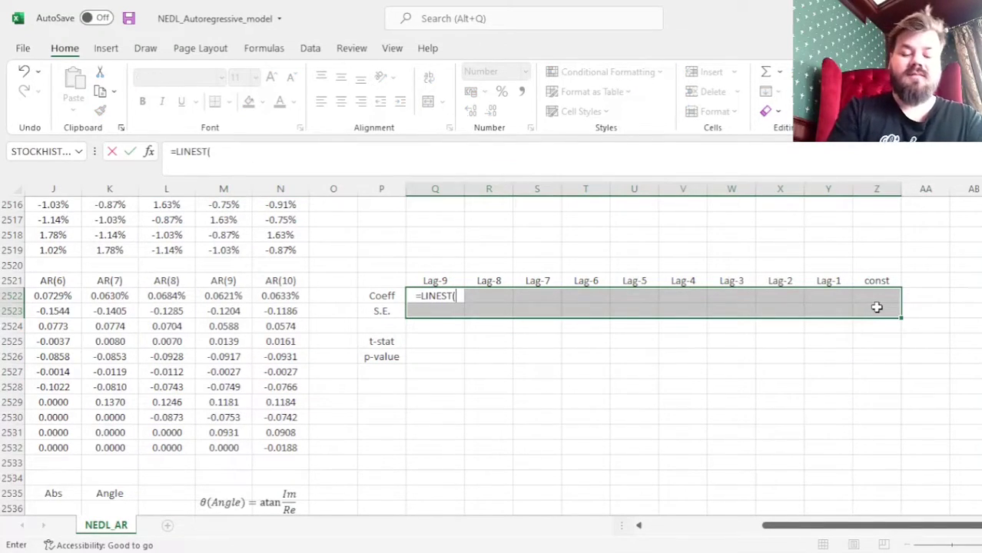
click(220, 250)
key(ctrl+Left)
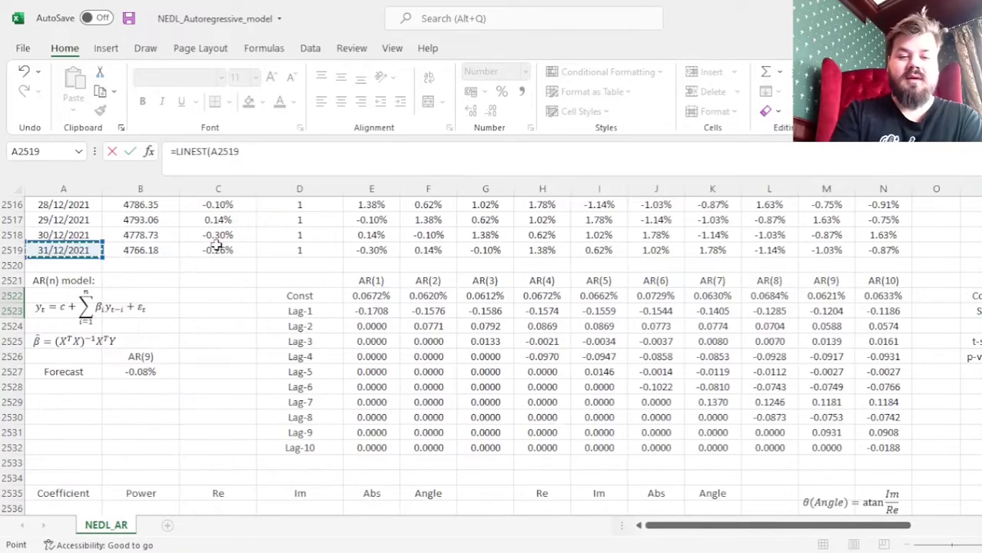
key(ctrl+Up)
drag(877, 388, 218, 387)
click(217, 386)
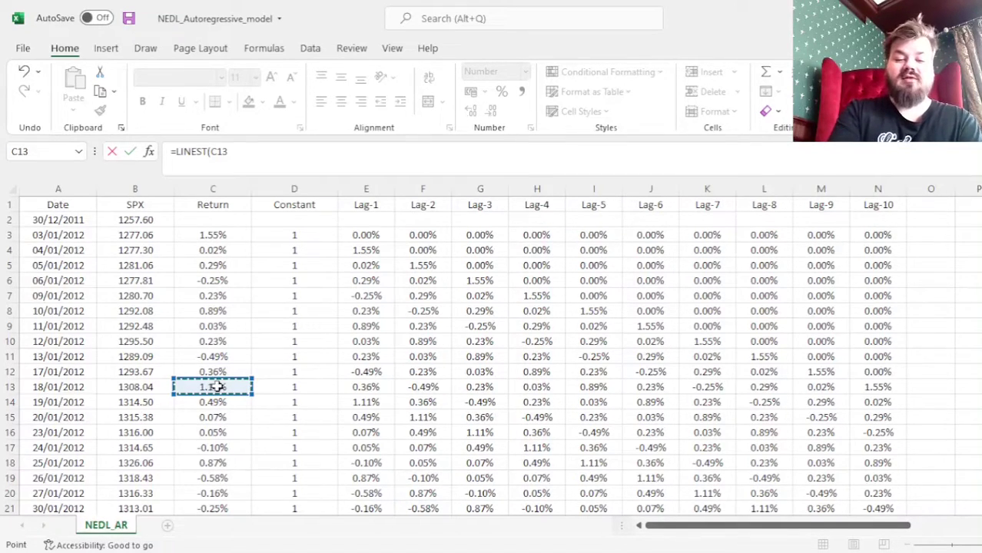
key(ctrl+shift+Down)
- Complete LINEST with regressors E13:M2519 and arguments 1,1, enter it as an array formula, and compare its coefficients with the AR(9) column
click(377, 387)
key(ctrl+Up)
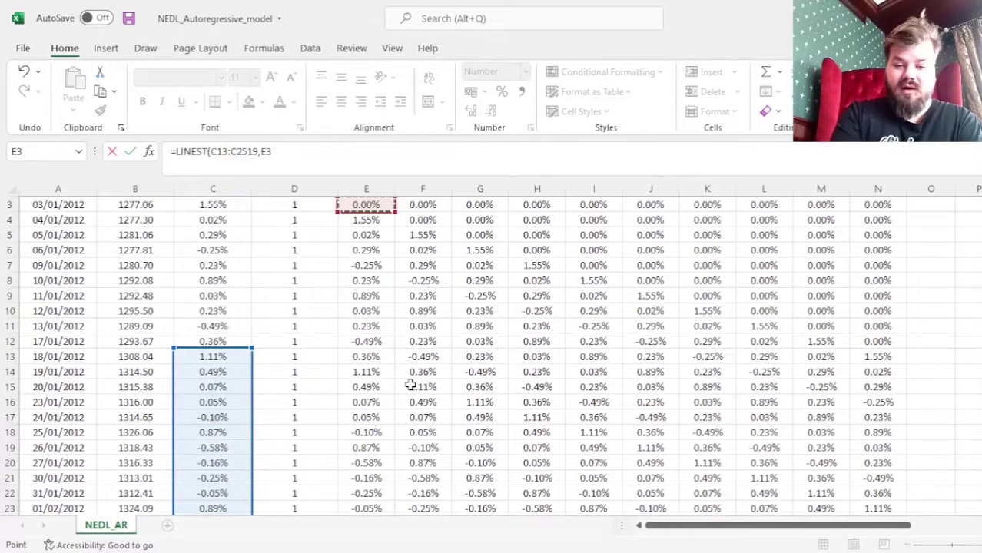
drag(359, 345, 821, 387)
click(382, 357)
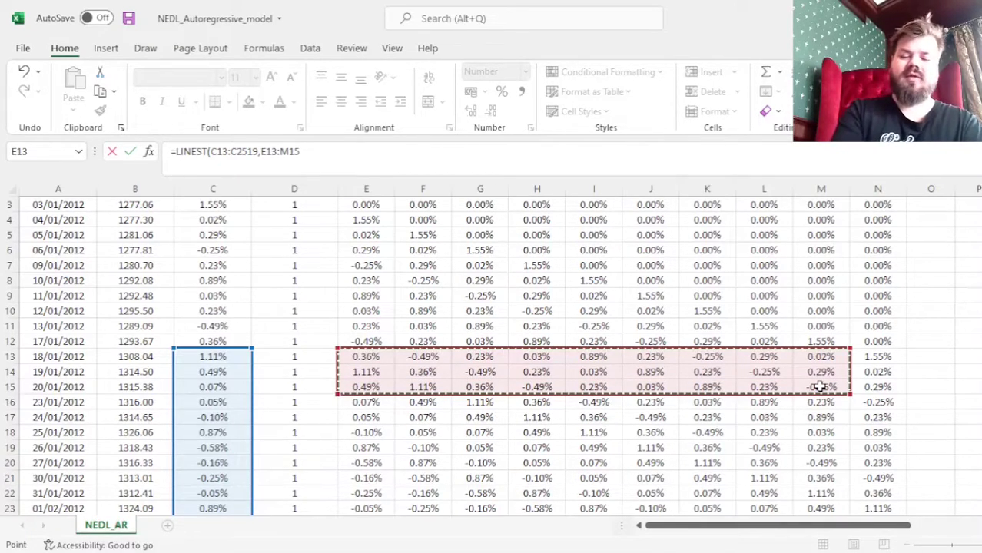
key(ctrl+shift+Down)
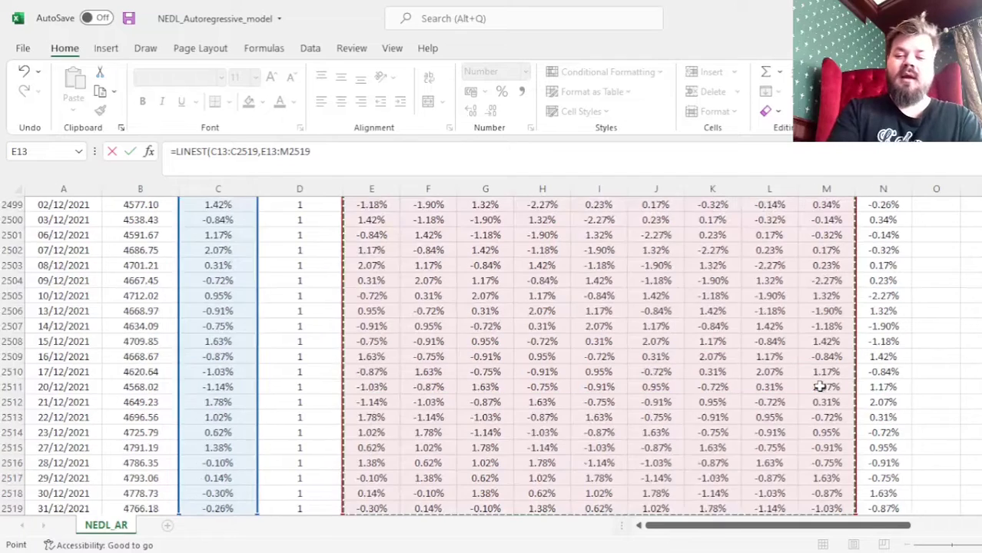
text(,1,1)
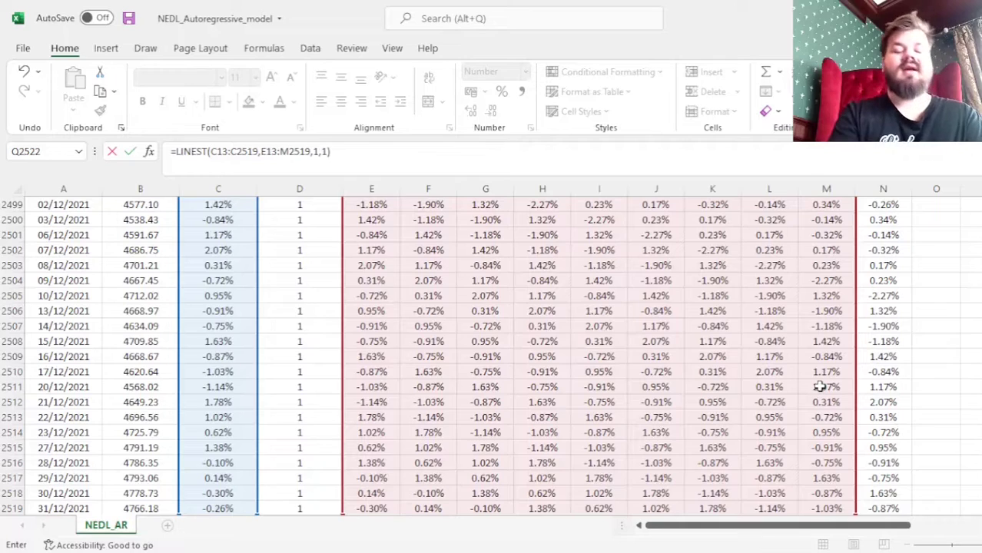
key(ctrl+shift+Return)
drag(490, 342, 915, 358)
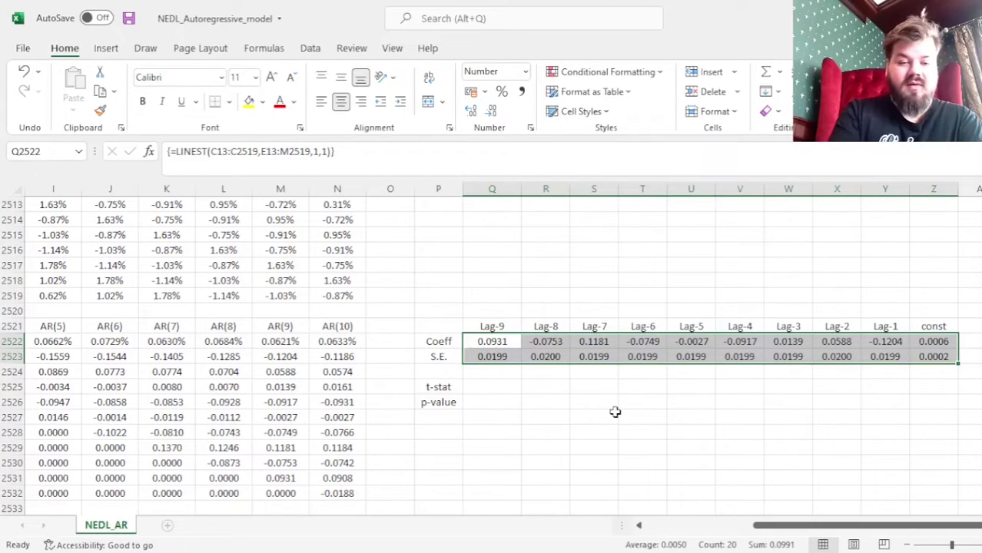
drag(292, 343, 284, 479)
drag(492, 343, 925, 338)
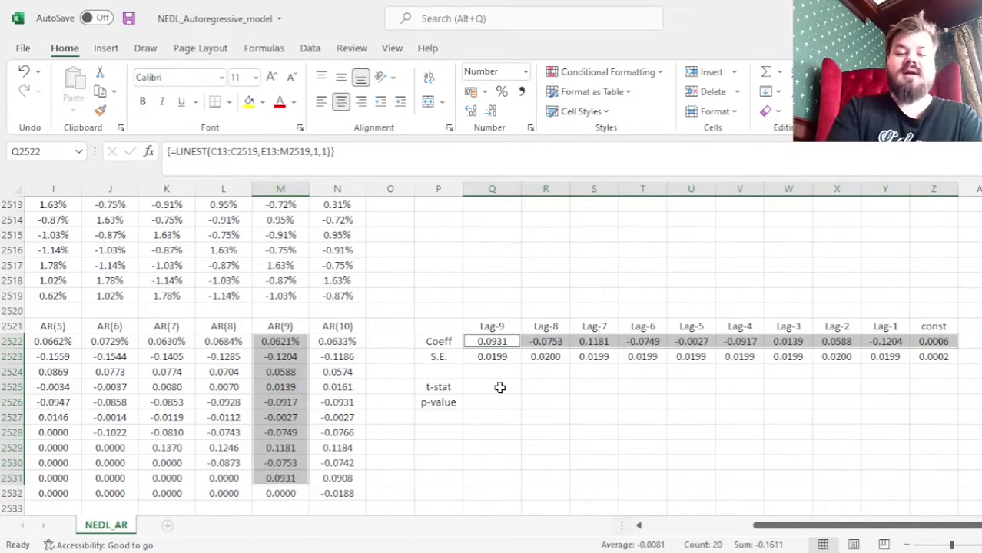
drag(483, 361, 877, 360)
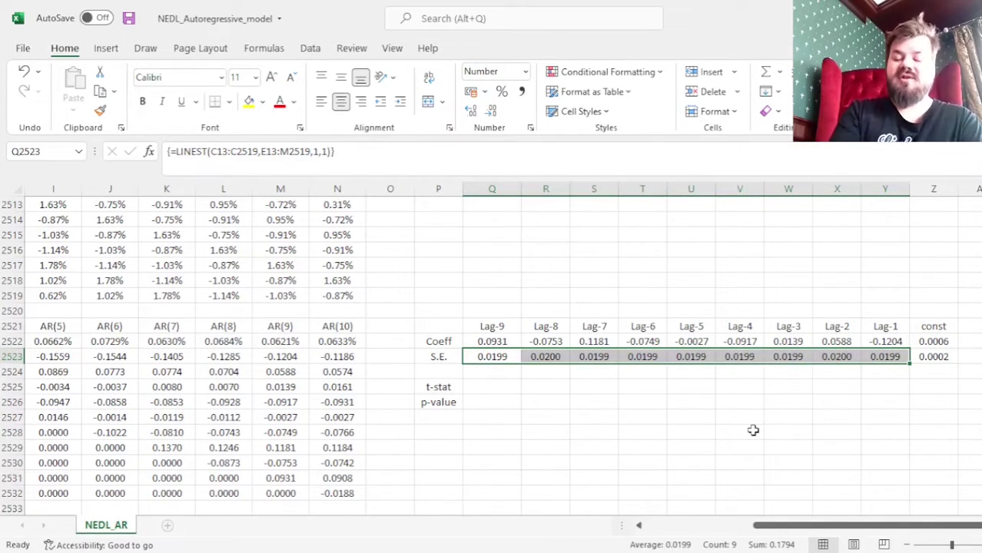
- Calculate the t-statistic in Q2525 as =Q2522/Q2523 and fill it across to the constant in Z2525
click(479, 387)
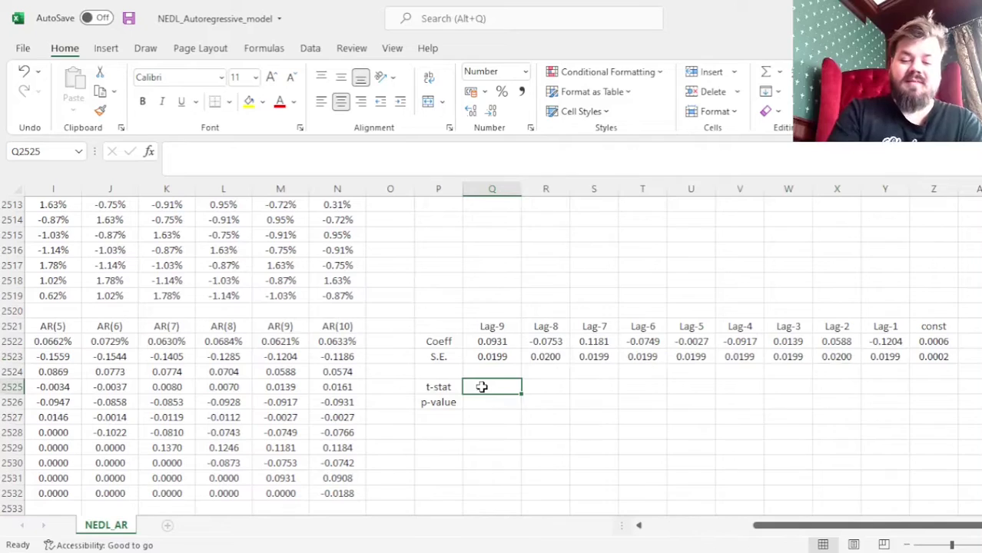
text(=)
key(Up)
key(Up)
key(Up)
text(/)
key(Up)
key(Up)
key(ctrl+Return)
drag(524, 391, 934, 390)
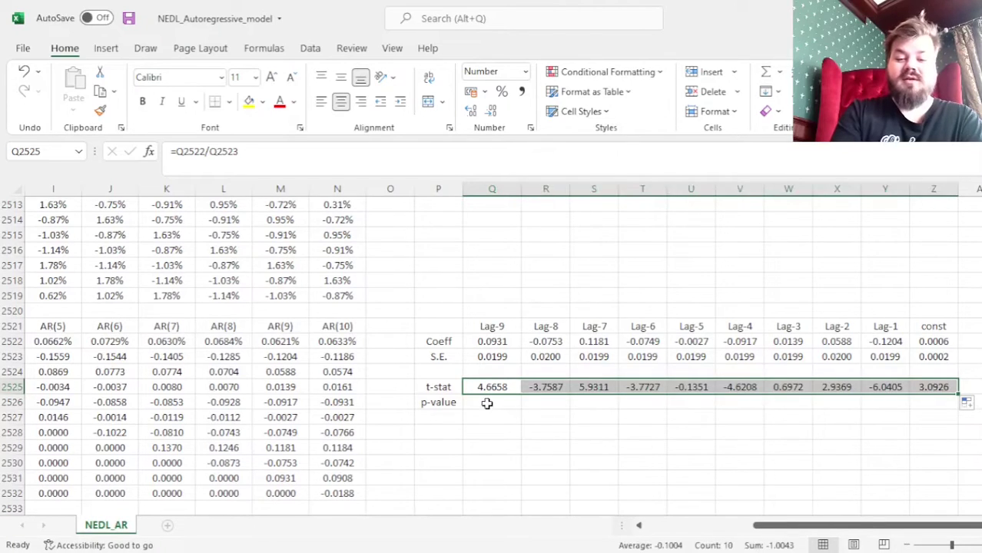
- Start the two-tailed p-value formula in Q2526 with T.DIST.2T and the absolute t-statistic ABS(Q2525) as its first argument
click(487, 404)
text(=T.)
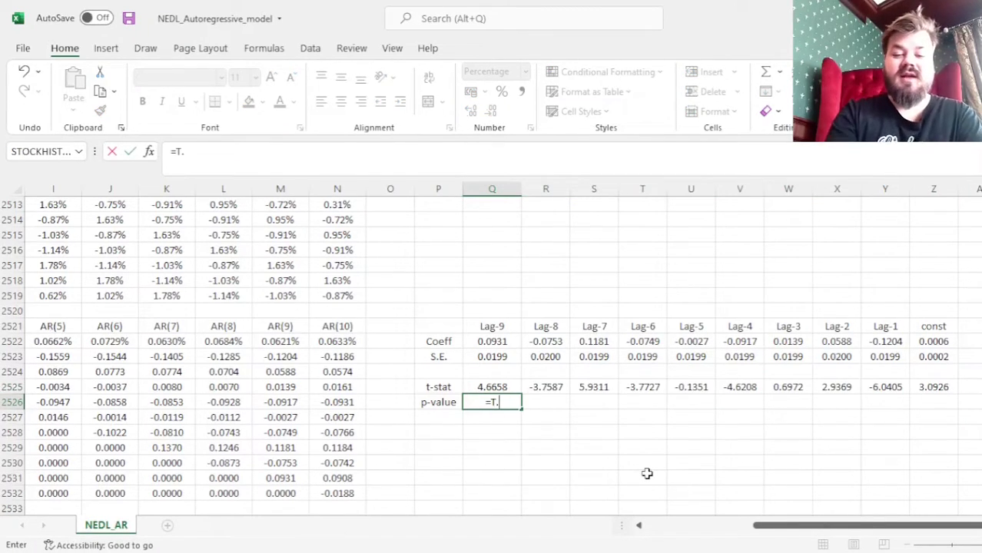
text(DIST.2T()
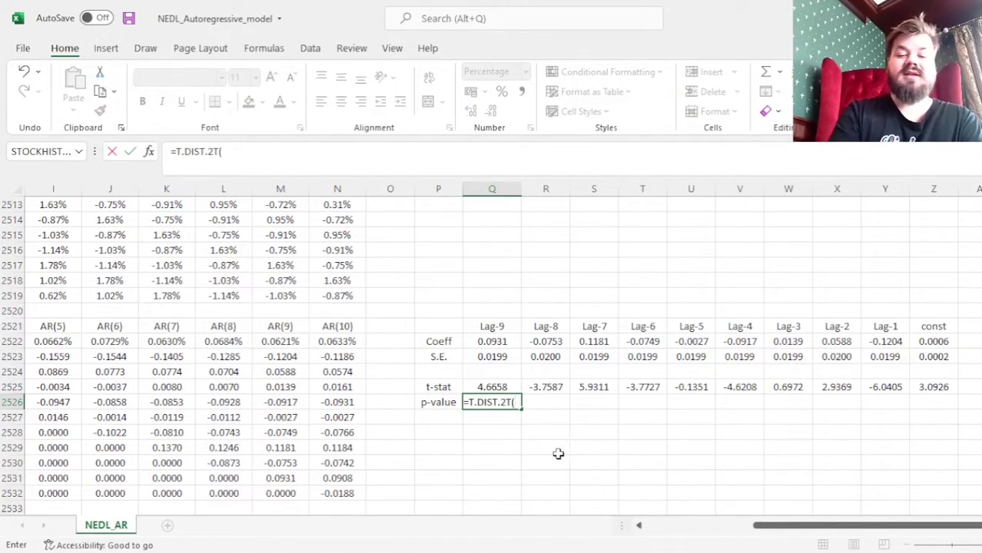
text(ABS()
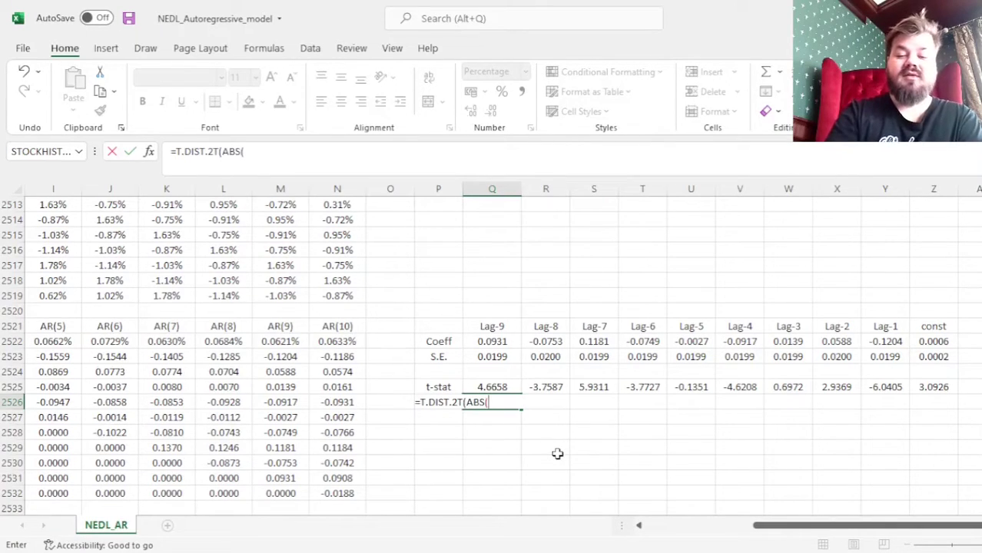
key(Up)
text(),)
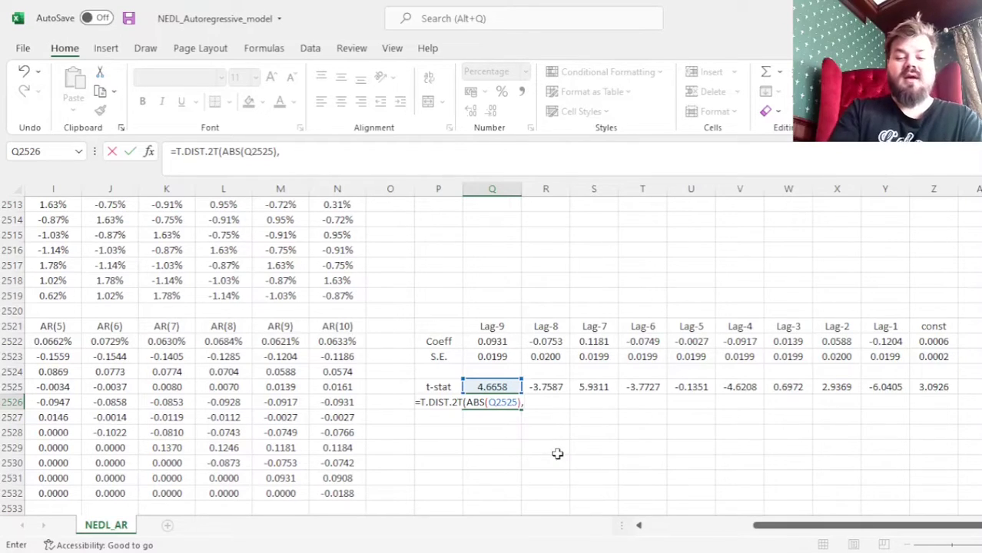
- Complete the p-value formula with degrees of freedom COUNT(C3:C2519)-10-9-1 and enter it
text(COUNT()
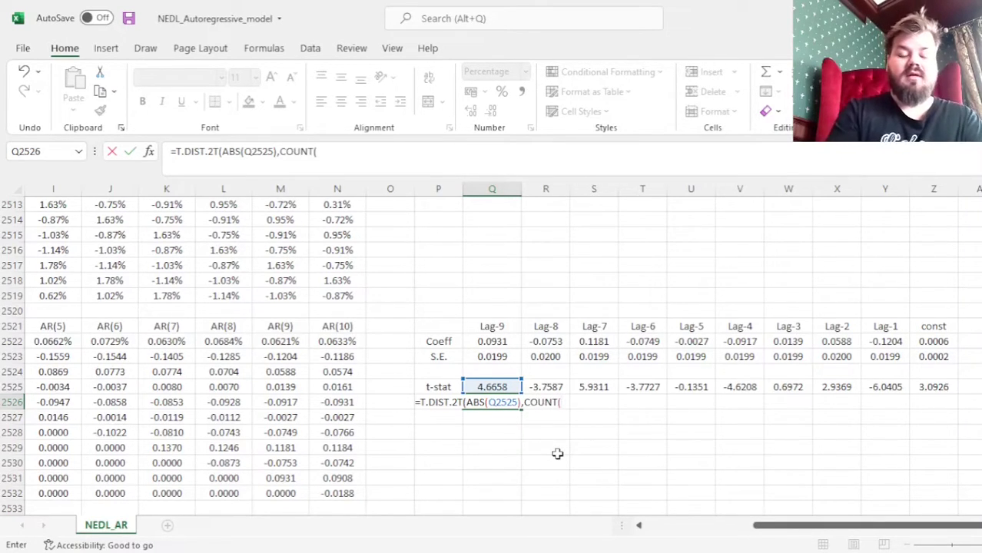
click(258, 266)
key(ctrl+Left)
key(ctrl+Up)
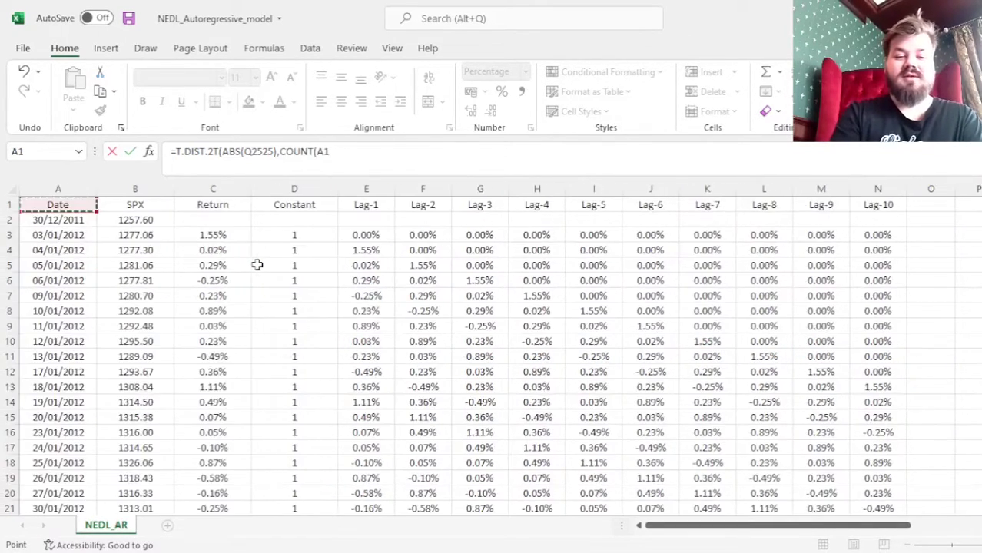
click(220, 234)
key(ctrl+shift+Down)
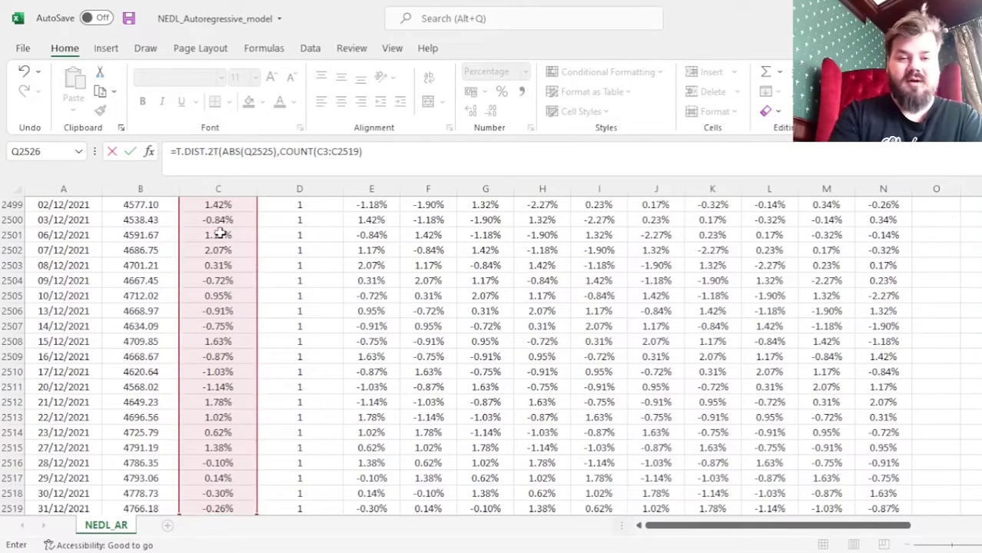
click(383, 165)
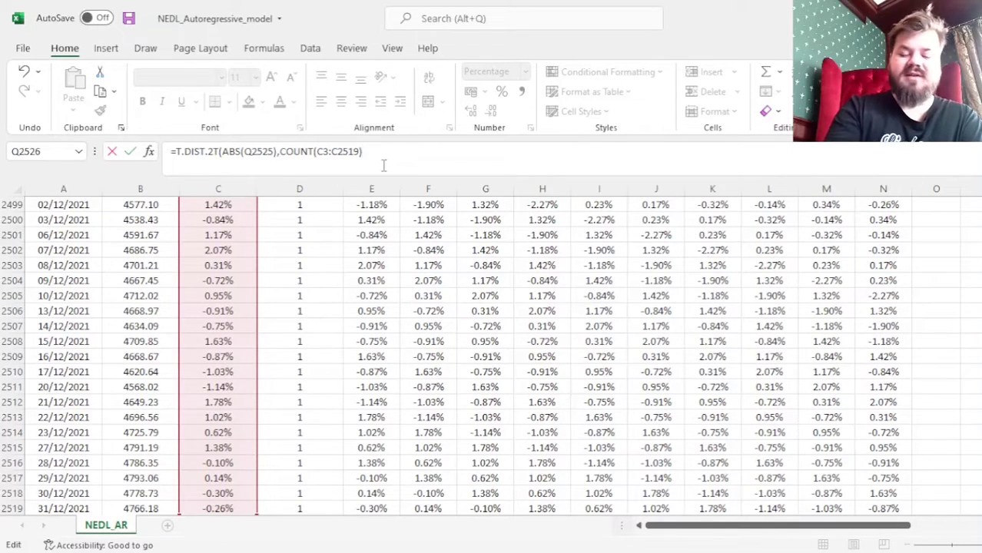
text(-10)
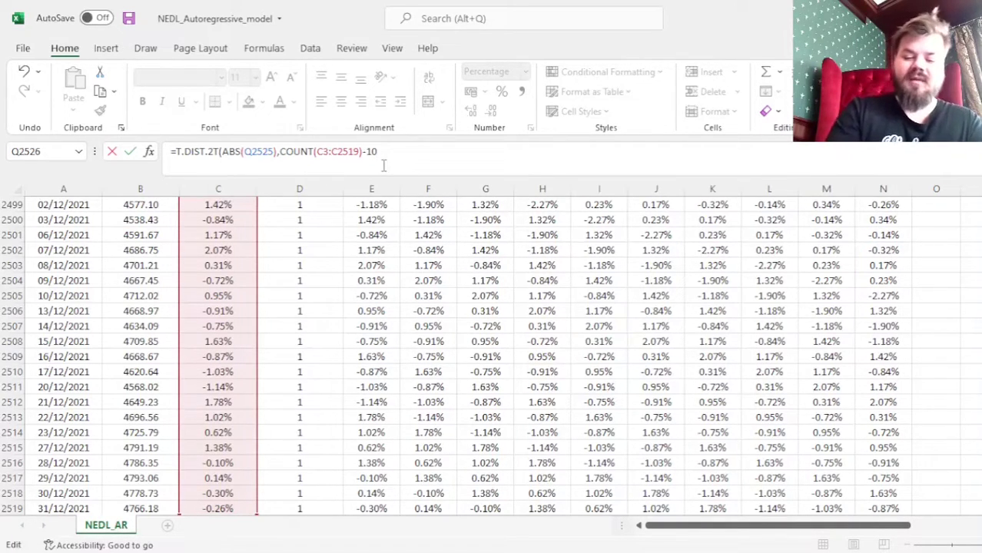
text(-)
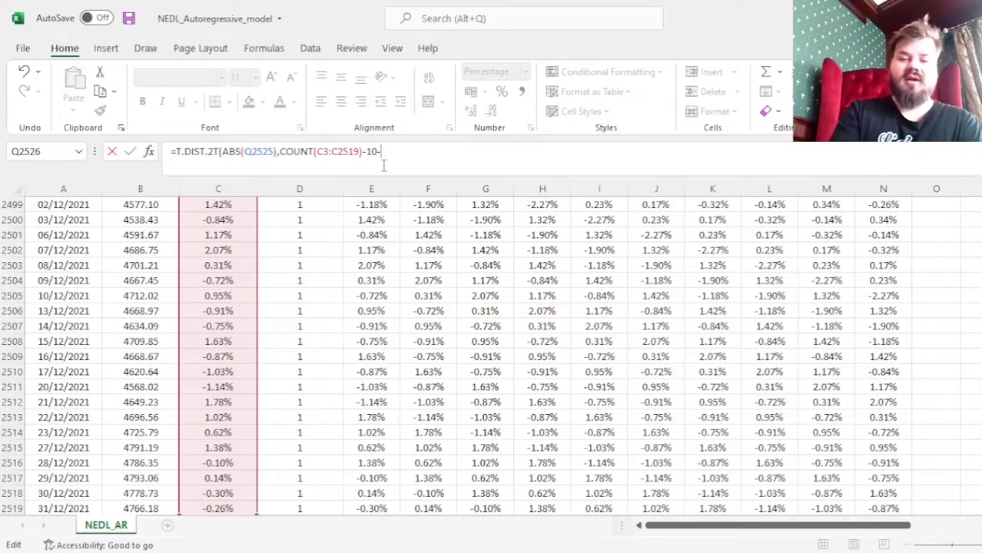
text(9)
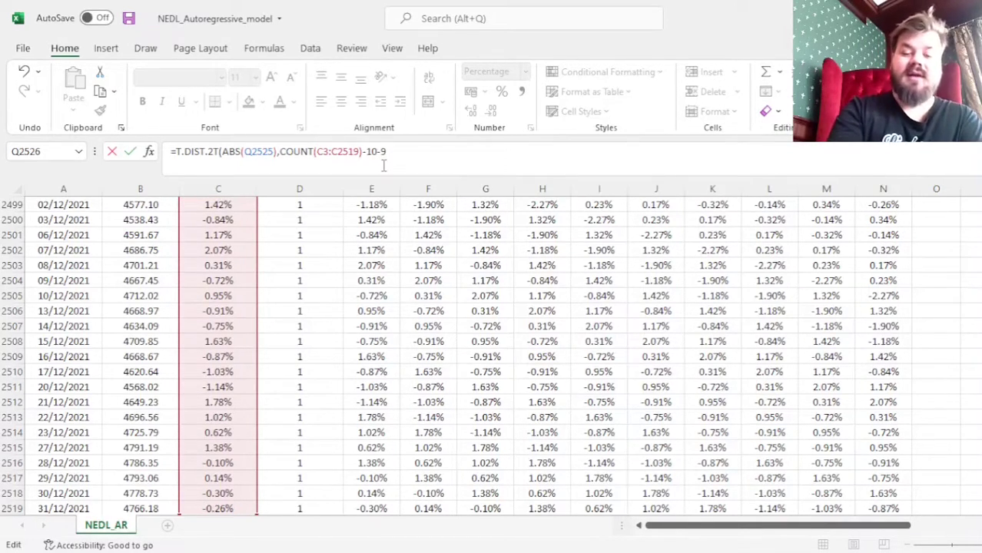
text(-1)
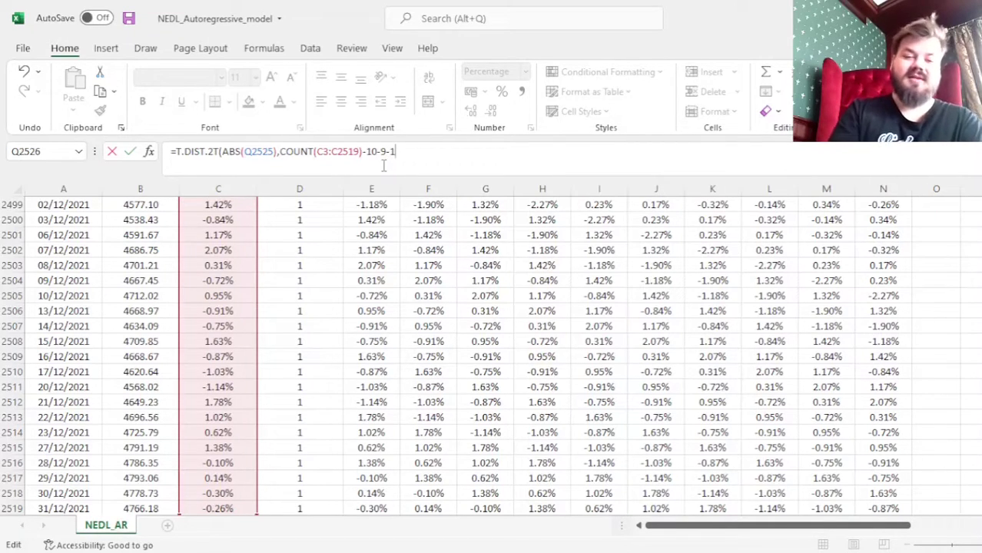
text())
key(ctrl+Return)
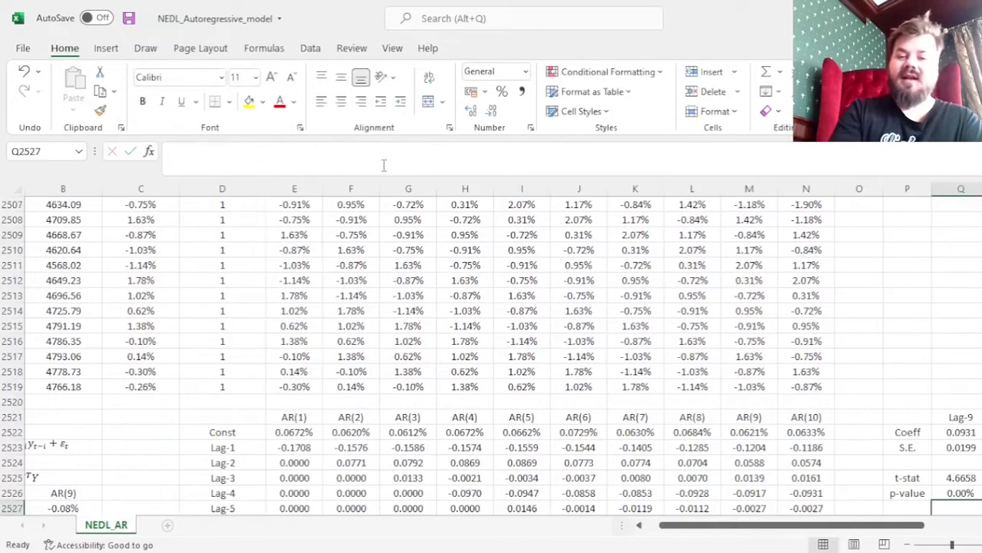
- Fill the p-value formula from Q2526 across all lags to the constant in Z2526
key(Right)
key(Right)
key(Right)
key(Right)
key(Right)
key(Right)
key(Right)
key(Right)
key(Right)
key(Right)
key(Right)
key(Right)
key(Right)
key(Down)
key(Down)
key(Down)
key(Down)
key(Down)
key(Down)
key(Down)
key(Down)
key(Down)
key(Down)
key(Down)
key(Down)
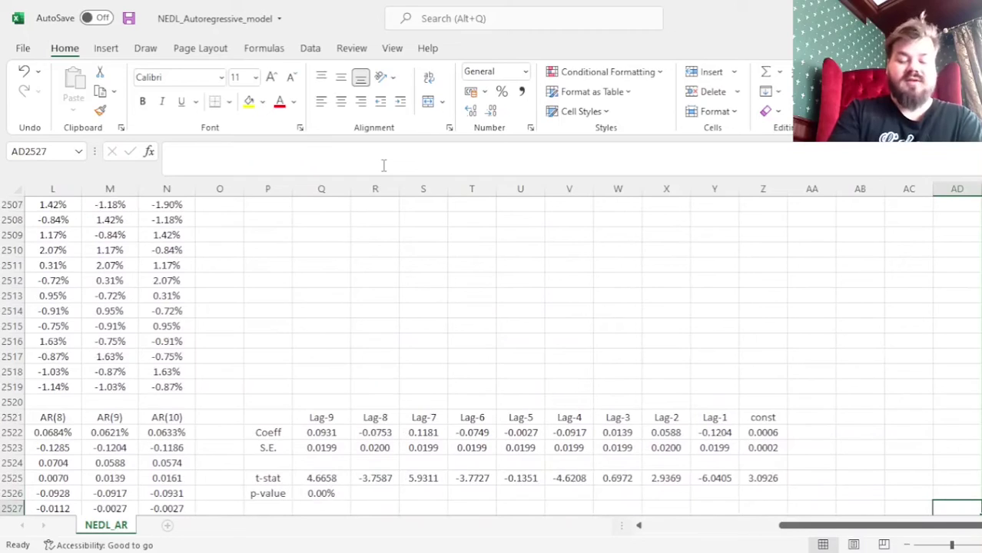
click(330, 329)
drag(351, 333, 788, 300)
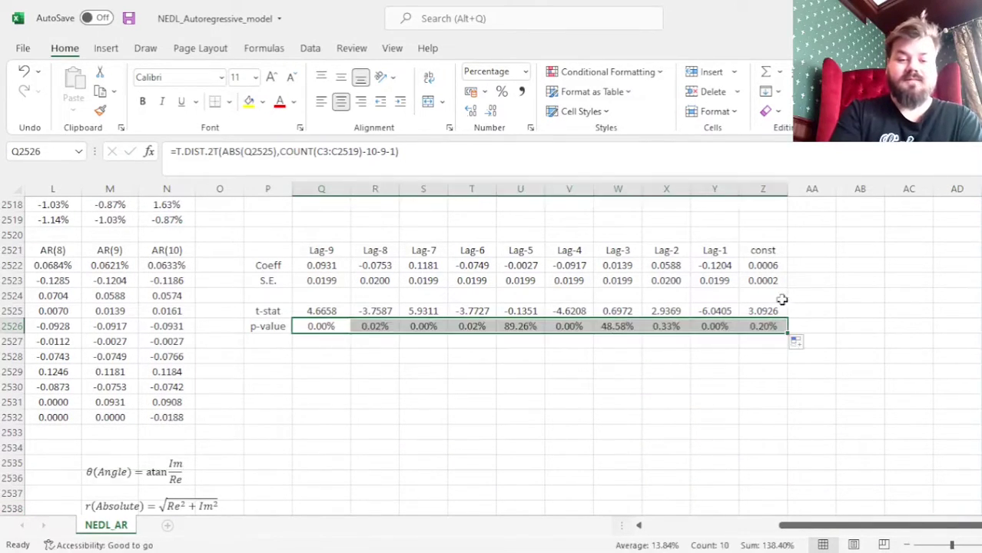
- Examine the p-values of Lag-5 and Lag-3, and compare the t-statistics and p-values of the other lags
click(515, 329)
ctrl+click(619, 326)
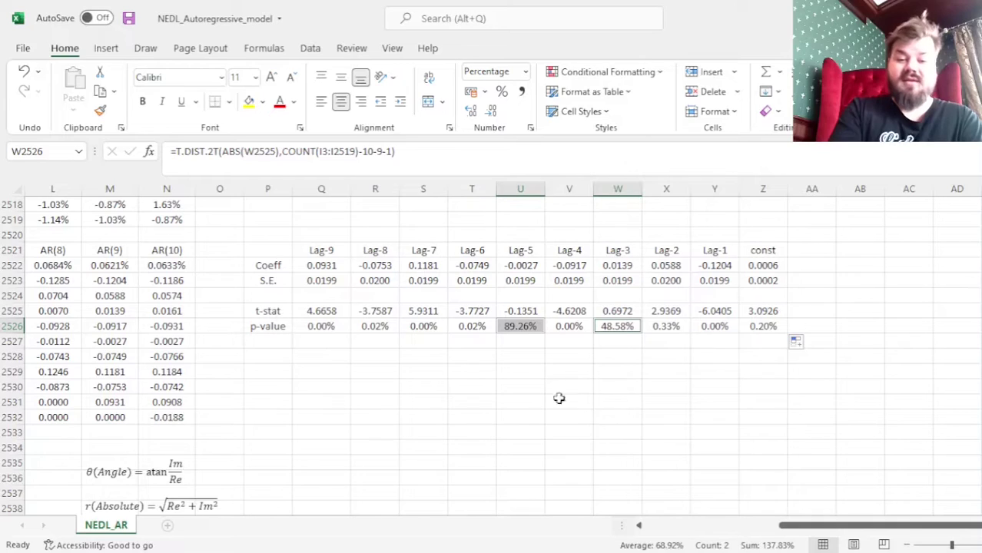
drag(321, 311, 472, 311)
ctrl+click(563, 311)
drag(665, 310, 702, 310)
drag(722, 248, 715, 332)
drag(664, 249, 657, 323)
drag(567, 251, 565, 334)
drag(464, 243, 467, 341)
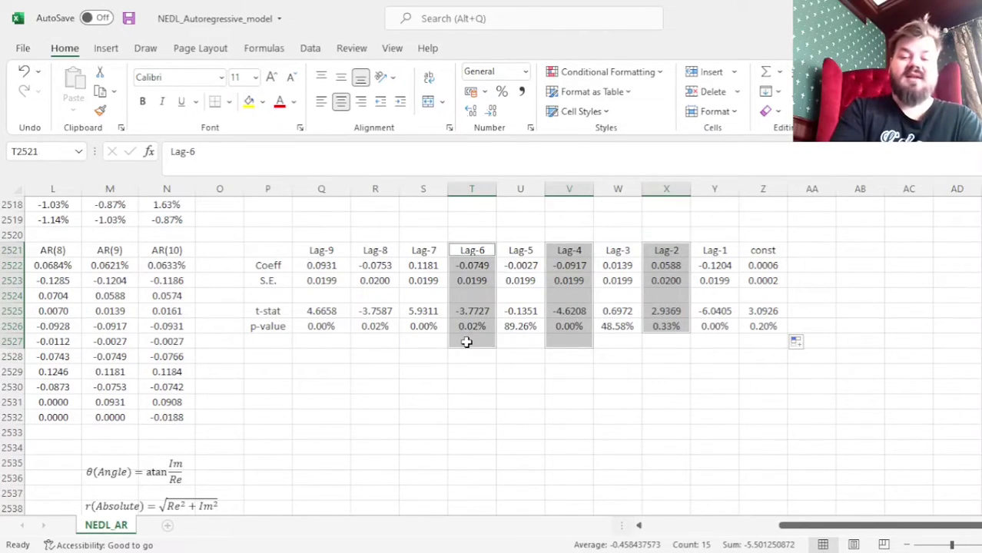
click(430, 311)
click(377, 309)
click(335, 310)
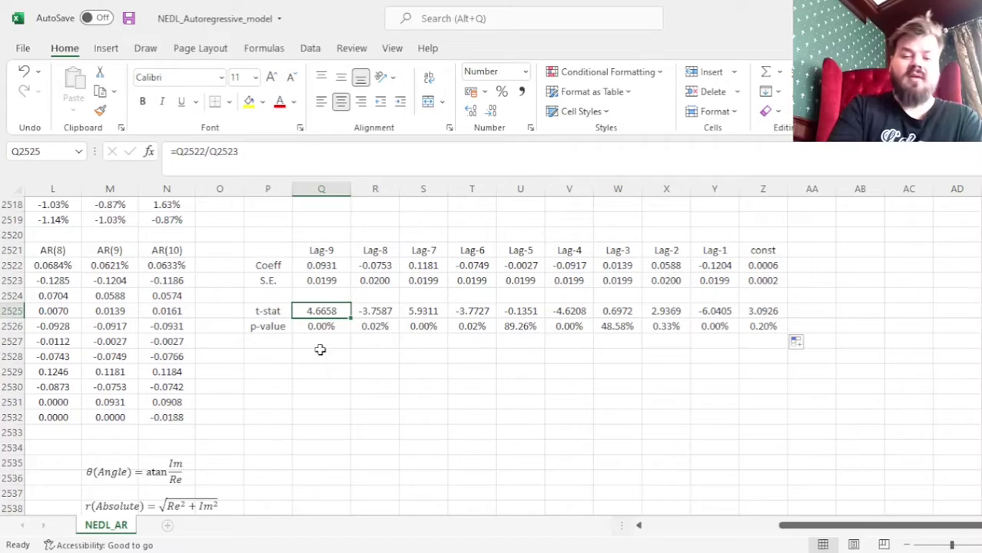
drag(311, 329, 461, 328)
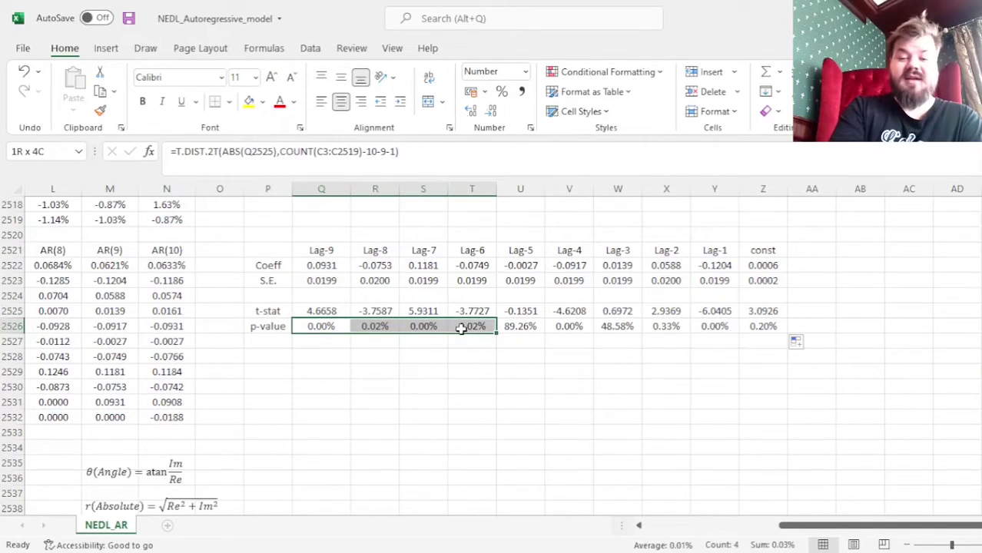
ctrl+click(567, 326)
drag(659, 326, 715, 327)
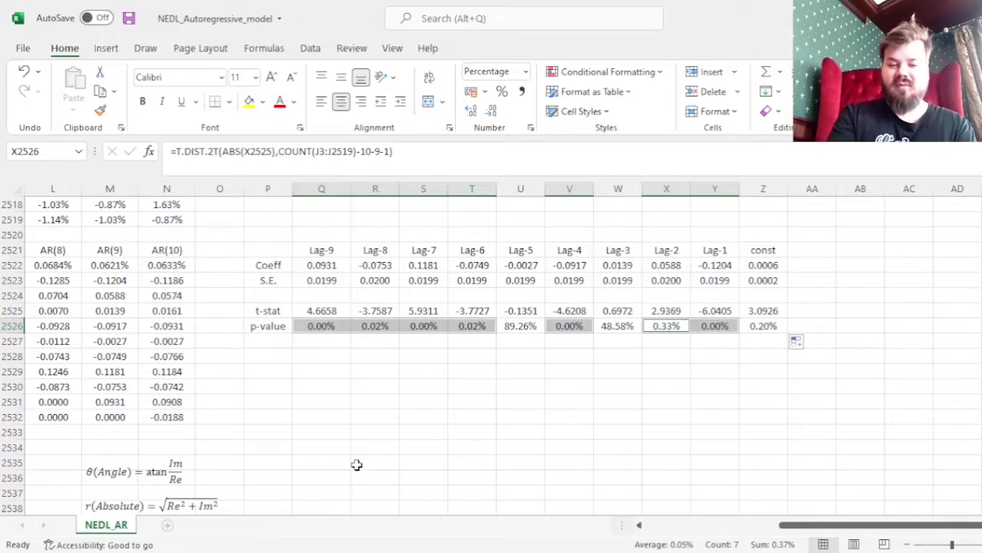
- Review the LINEST coefficients in Q2522:Z2522 and the AR(1) model's Lag-1 coefficient in E2523
drag(321, 265, 757, 263)
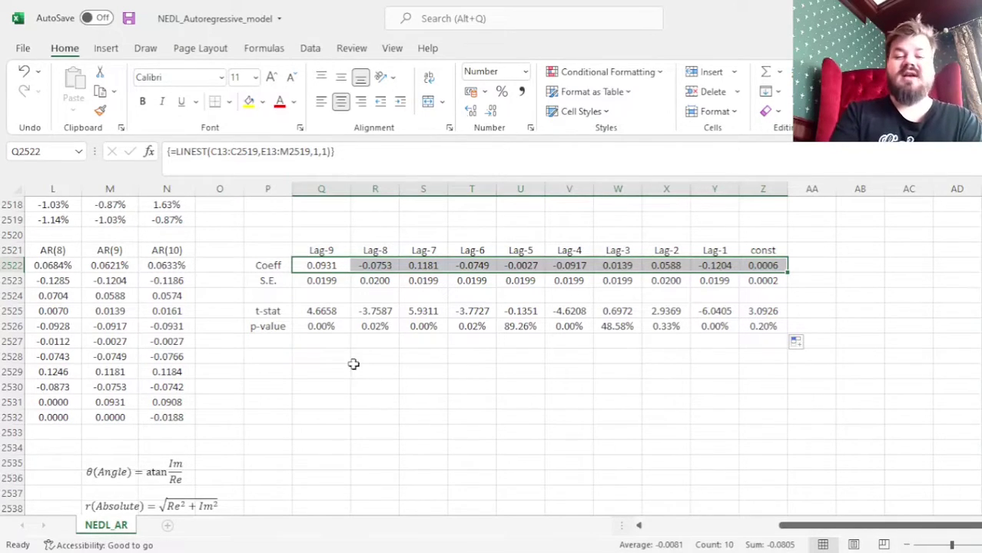
key(Left)
key(Home)
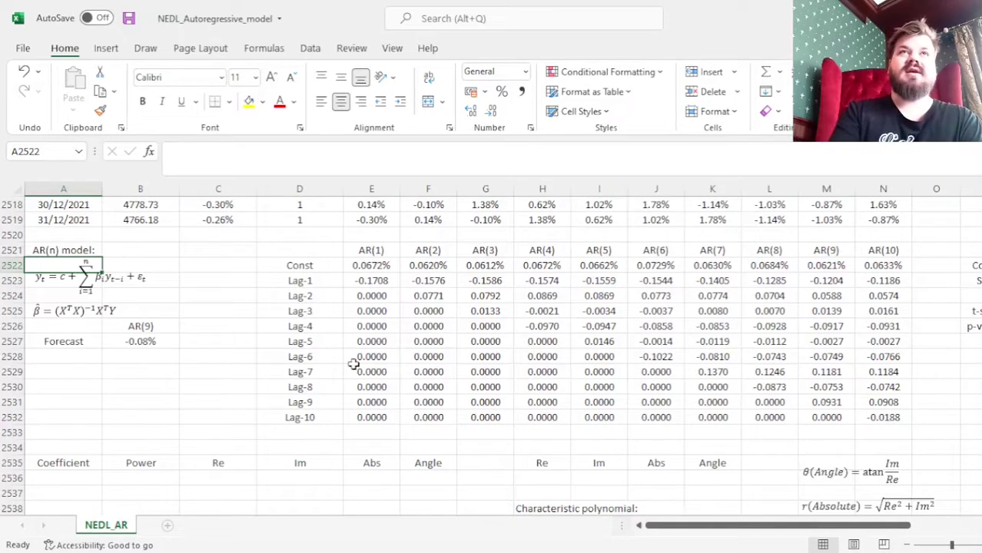
click(361, 281)
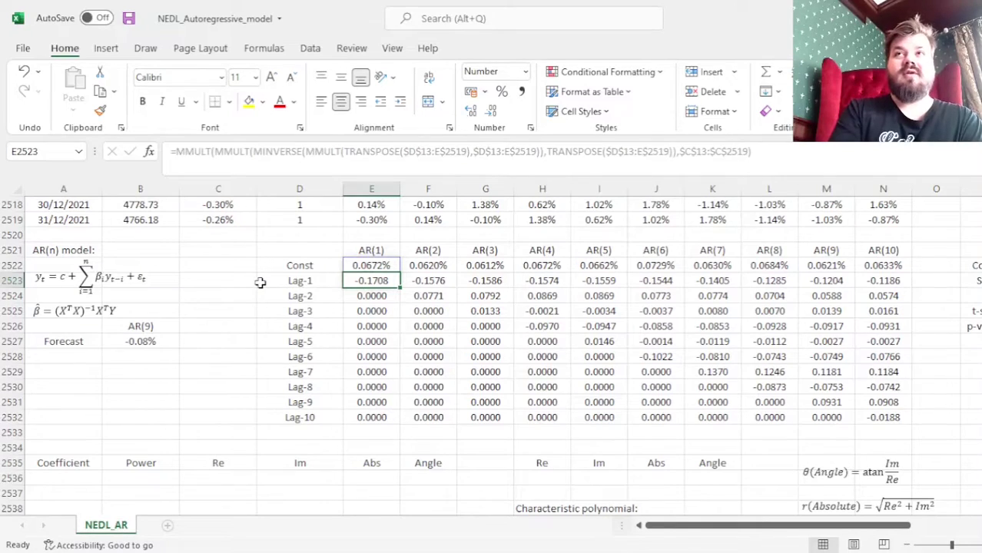
click(308, 282)
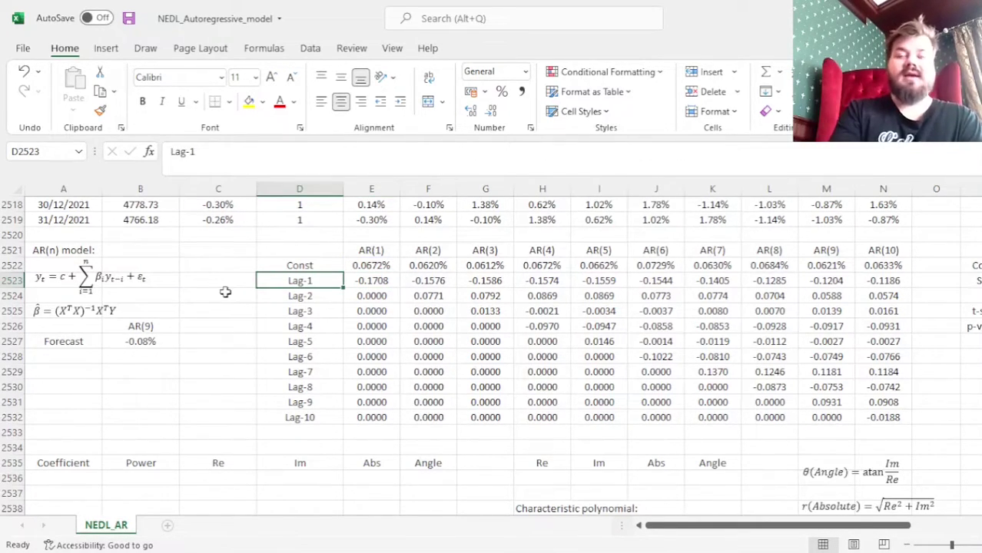
click(348, 280)
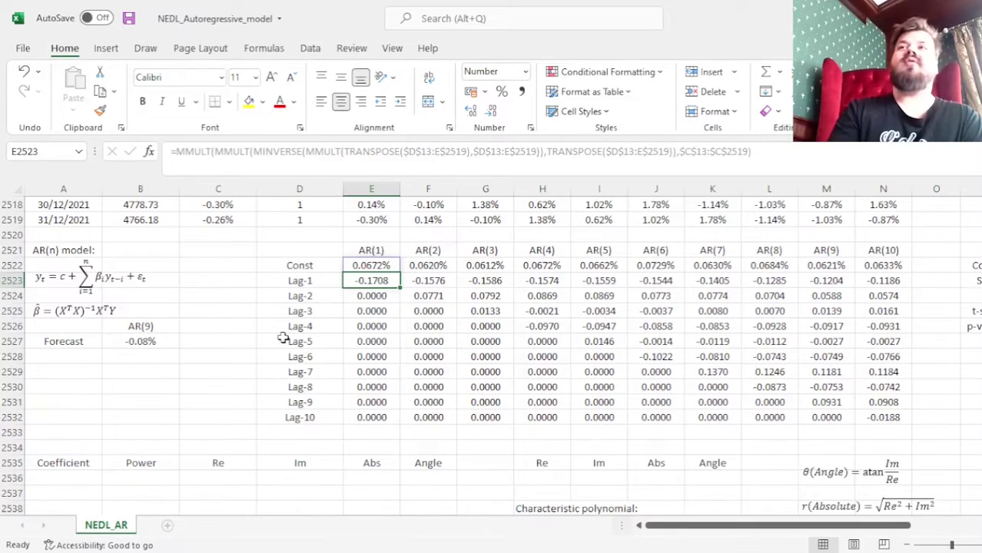
- Examine the characteristic polynomial and dynamic stability condition, relating its terms to the AR(9) lag coefficients in M2523:M2531
scroll(283, 339, down, 5)
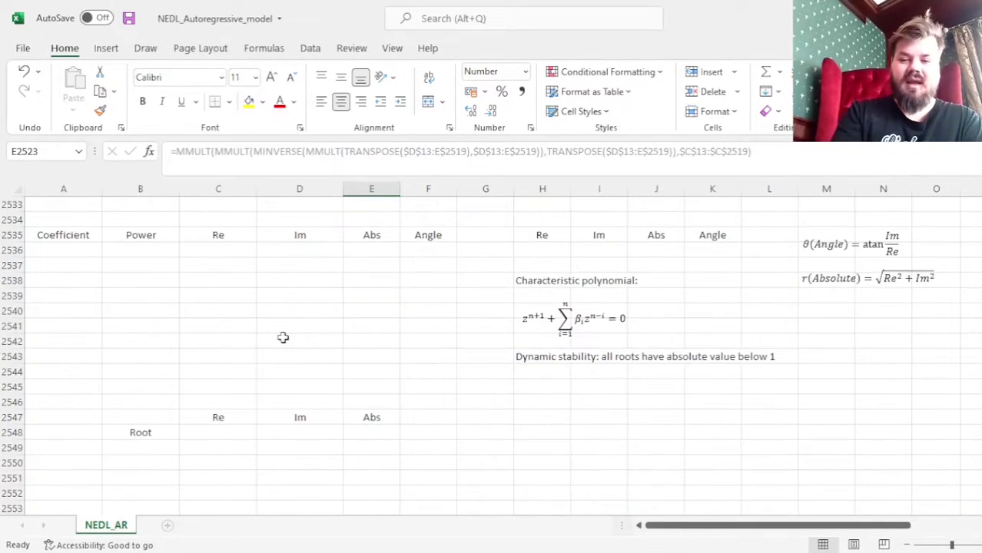
click(542, 385)
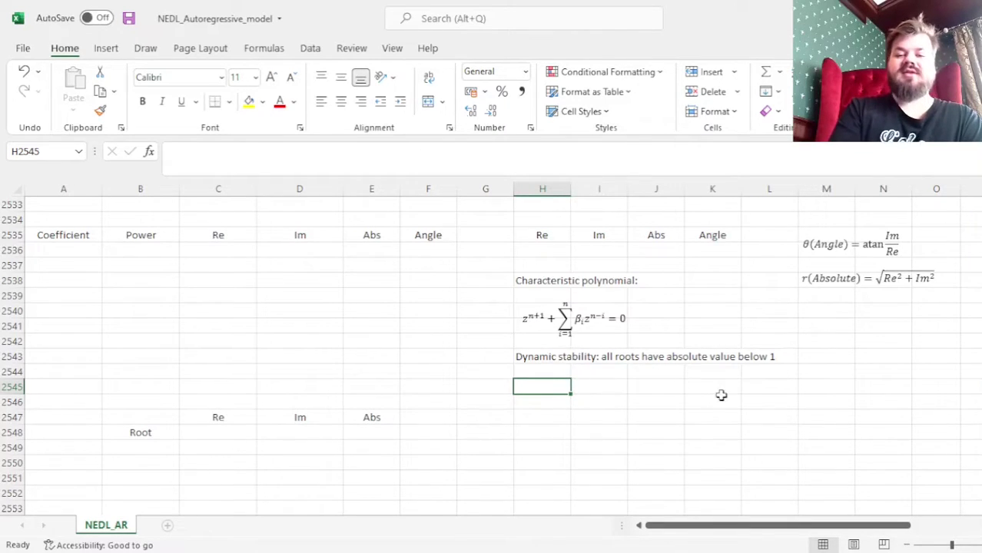
click(547, 277)
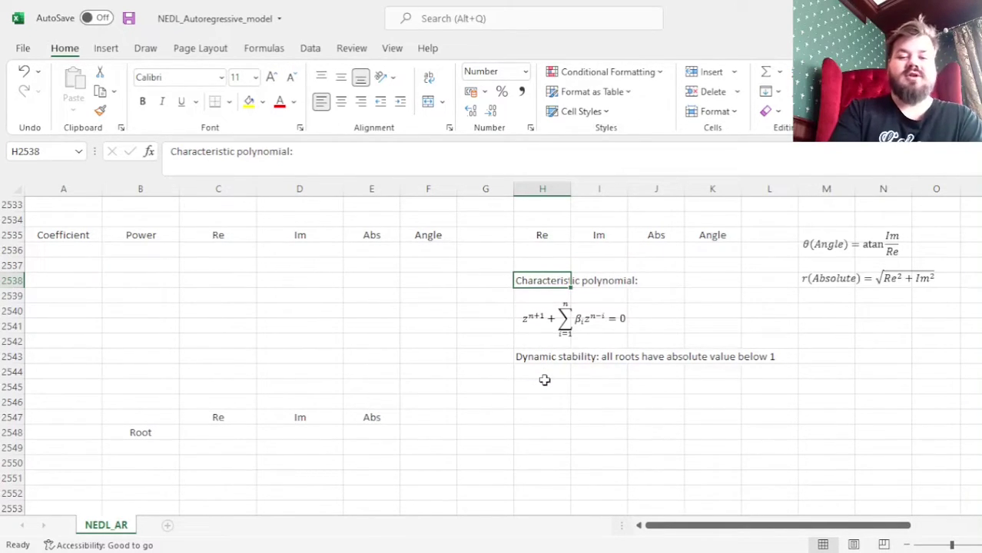
click(533, 321)
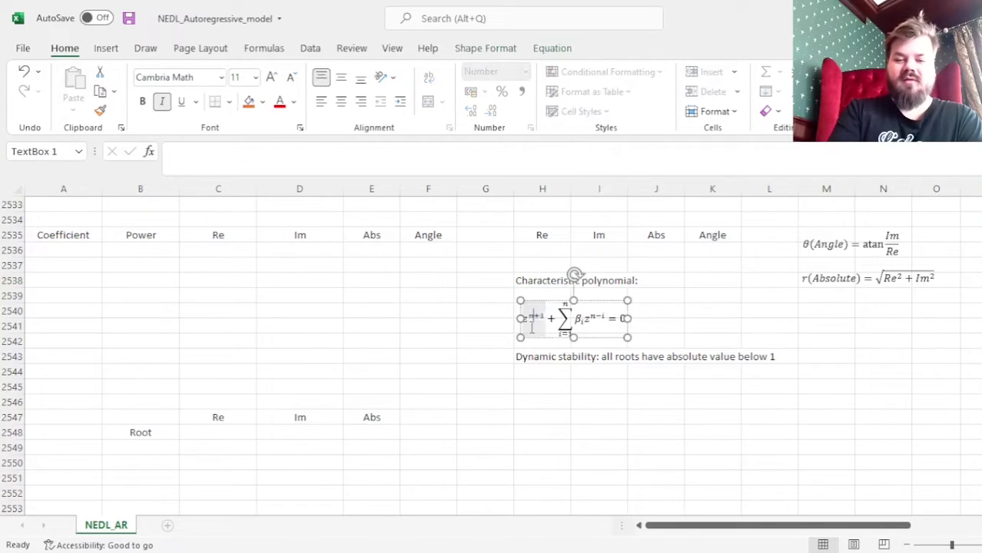
click(567, 405)
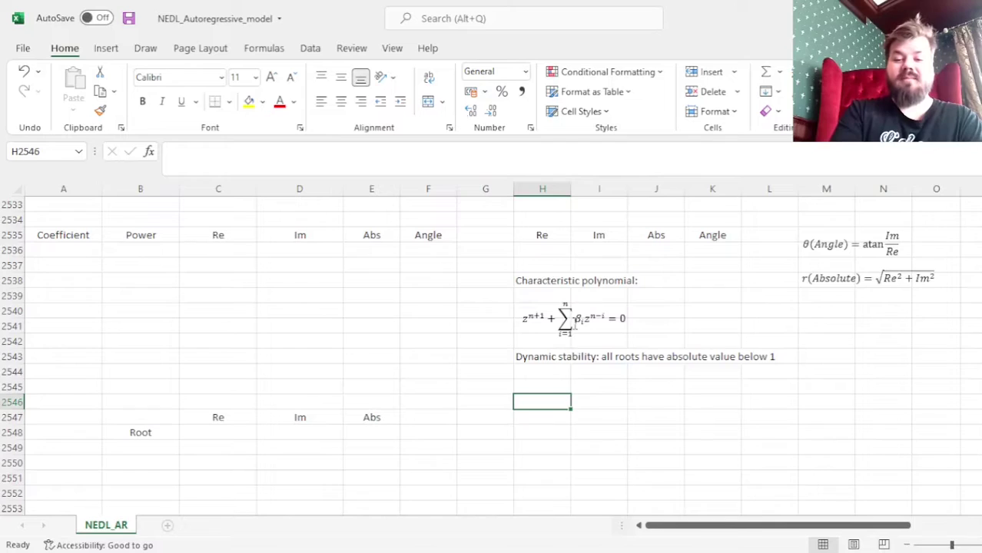
click(575, 323)
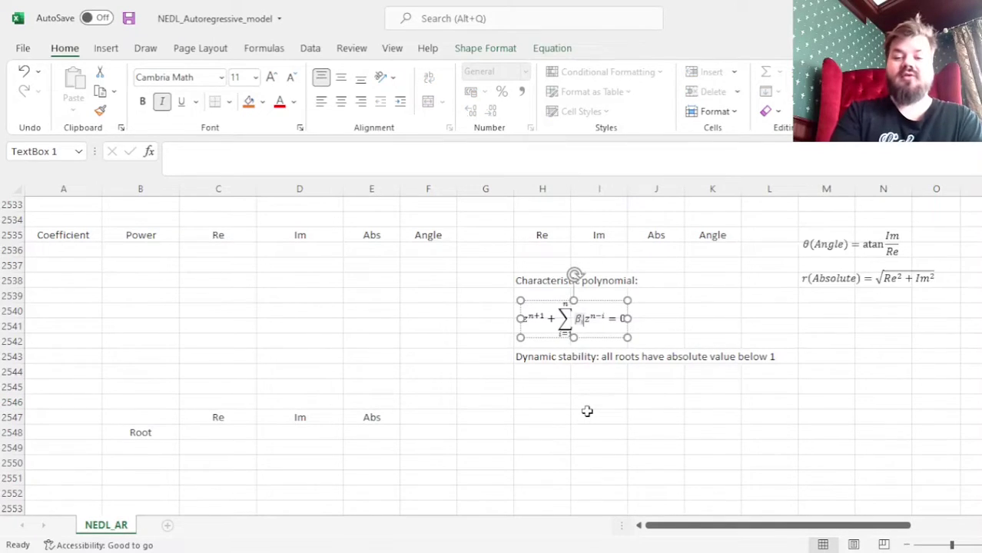
scroll(587, 411, up, 4)
drag(826, 222, 828, 341)
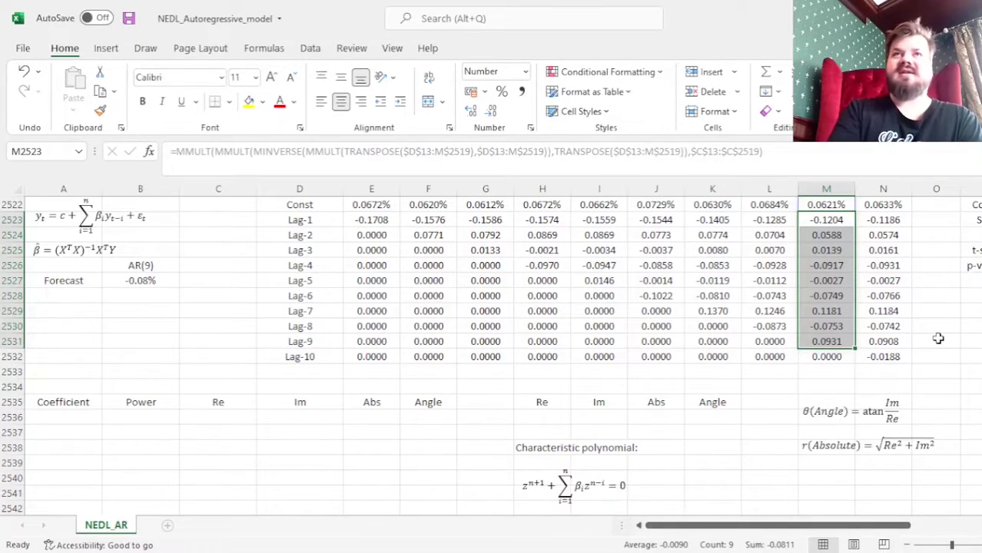
scroll(693, 394, down, 2)
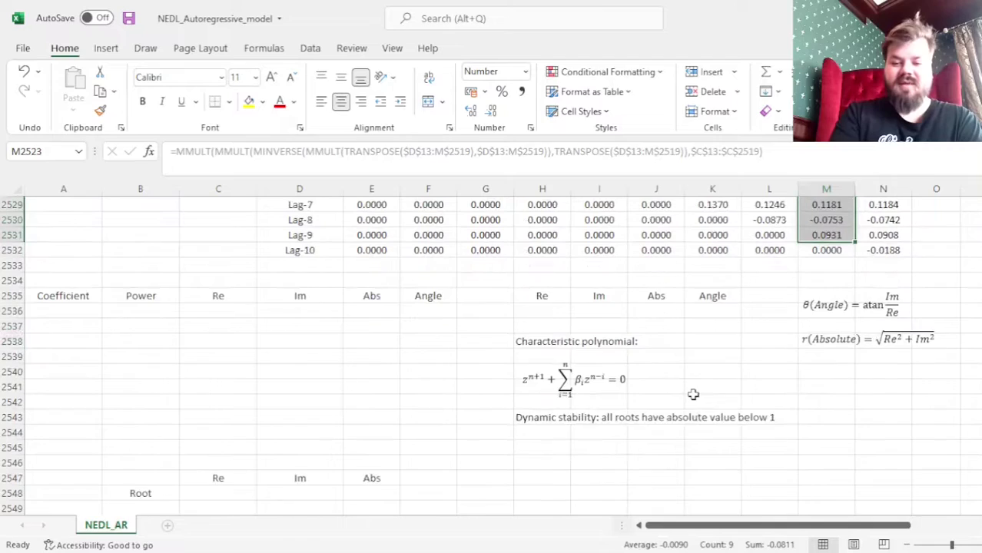
click(521, 384)
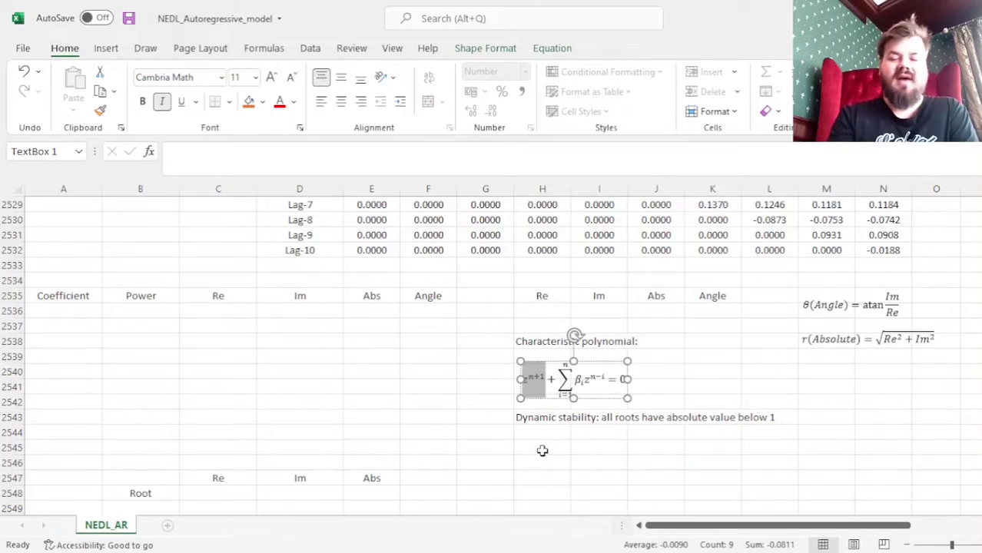
click(542, 452)
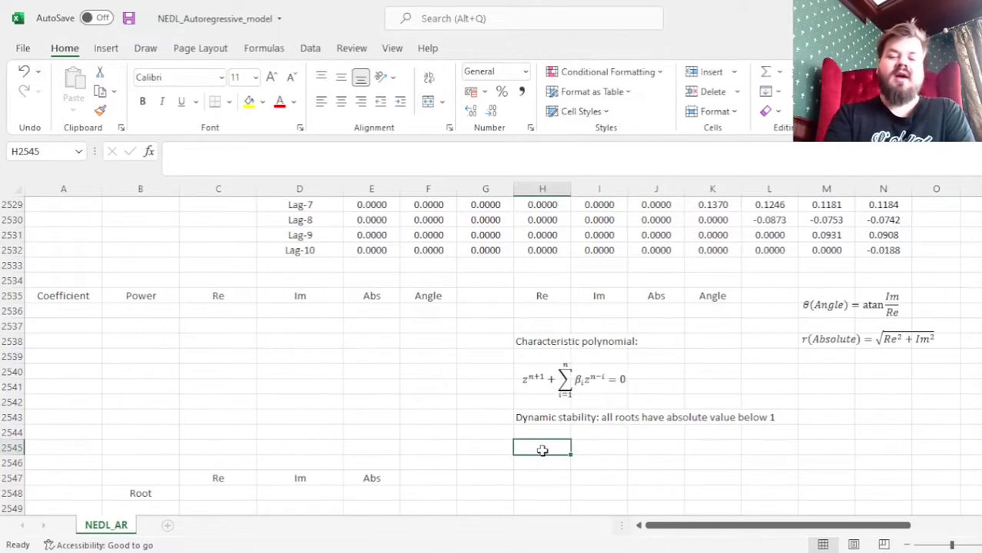
- Review the dynamic stability condition, relating the characteristic polynomial to the AR(1) model's Lag-1 coefficient in E2523
click(521, 372)
click(538, 451)
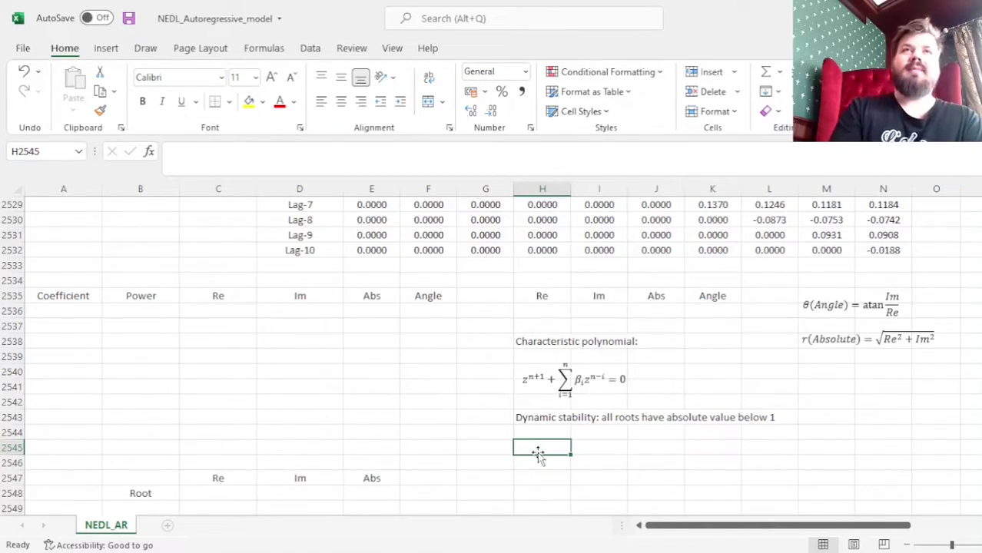
scroll(537, 452, up, 6)
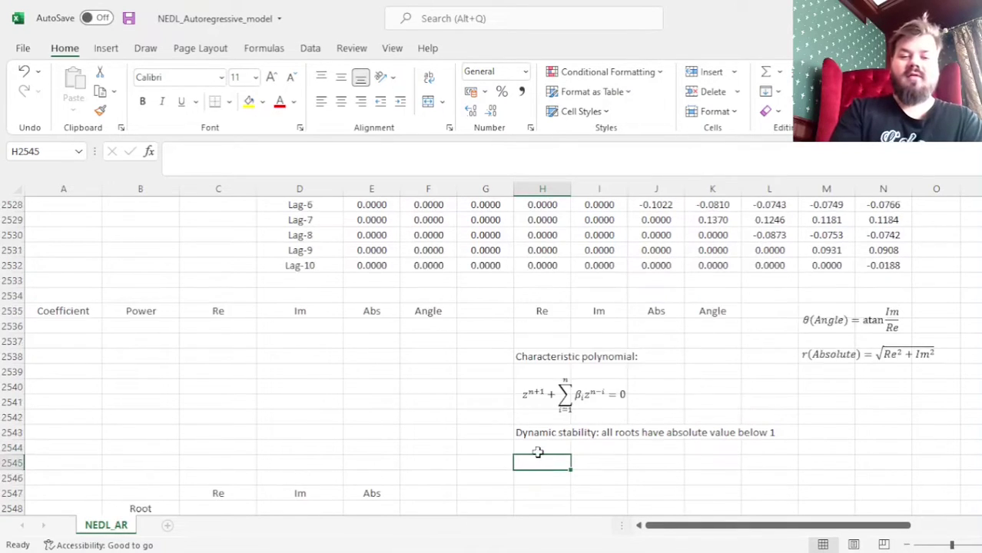
click(380, 386)
scroll(486, 446, down, 2)
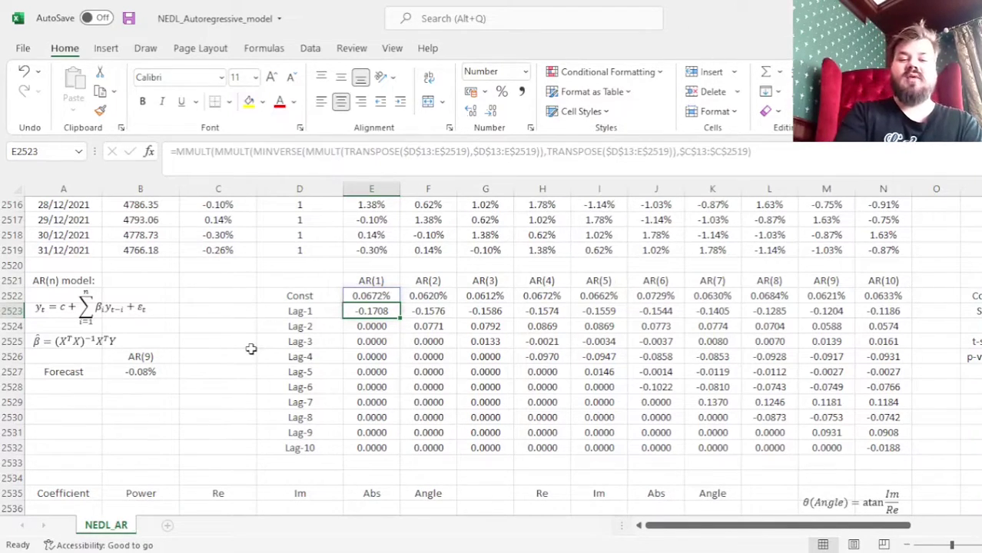
scroll(254, 339, down, 6)
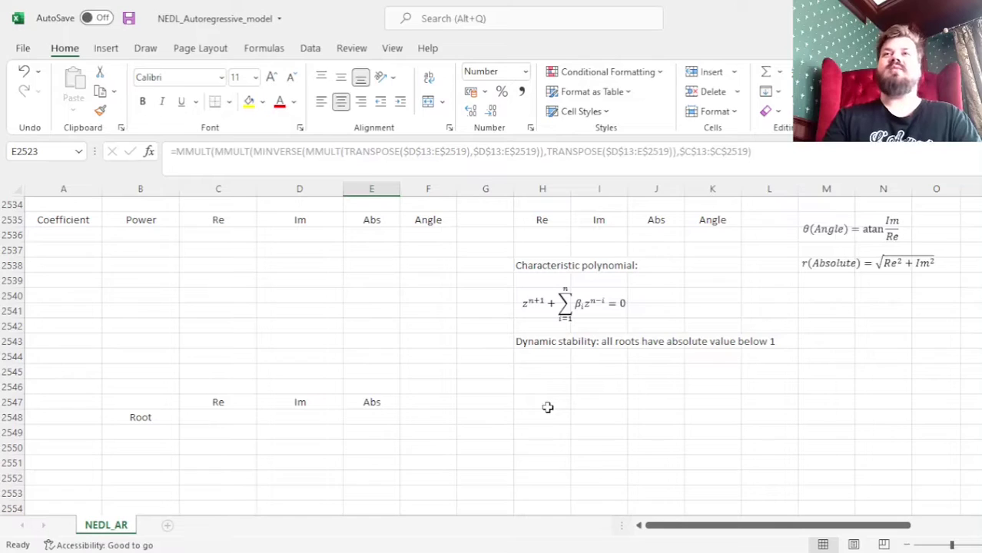
scroll(533, 385, up, 2)
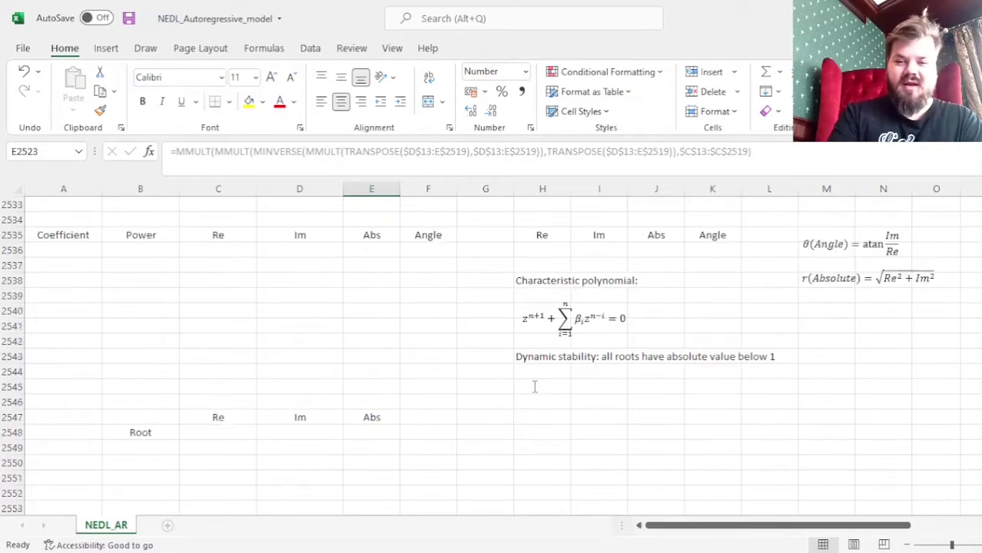
- Enter a trial root with real part 1 in H2536 and imaginary part 1 in I2536
click(533, 311)
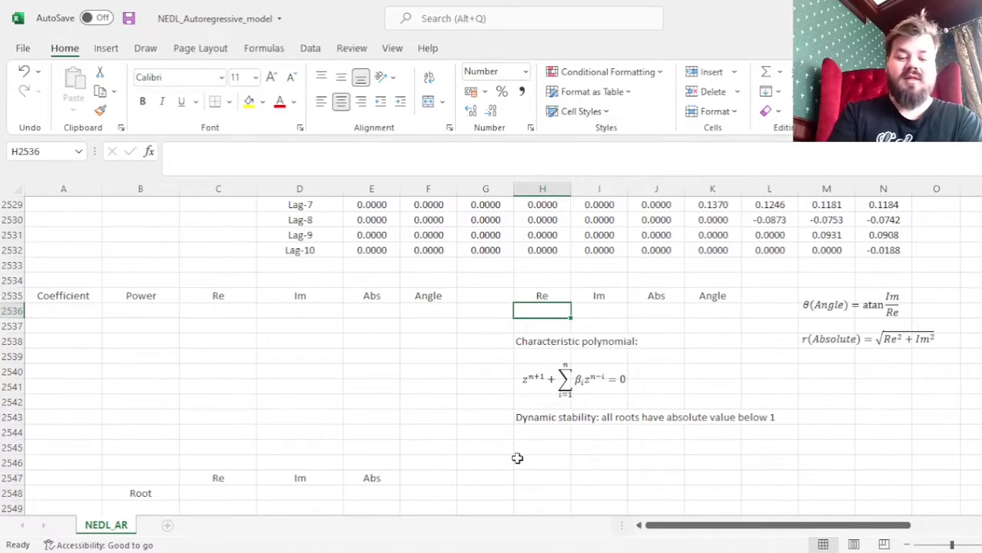
text(1)
key(Tab)
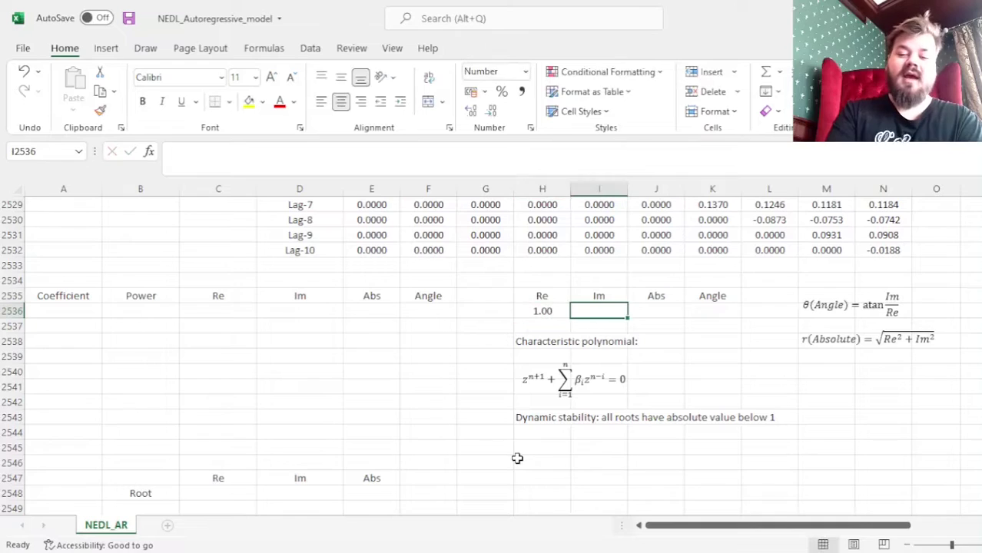
text(1)
key(Tab)
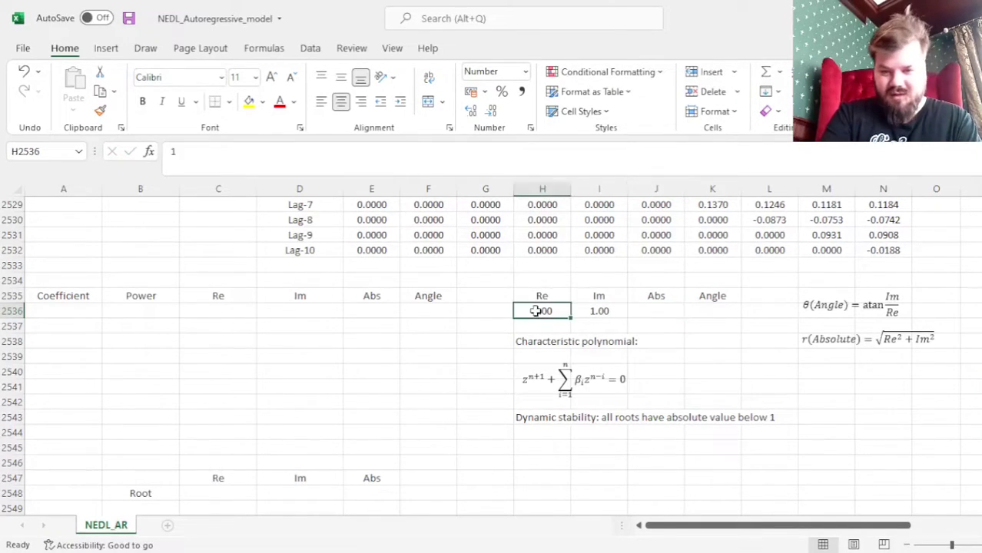
drag(537, 309, 599, 312)
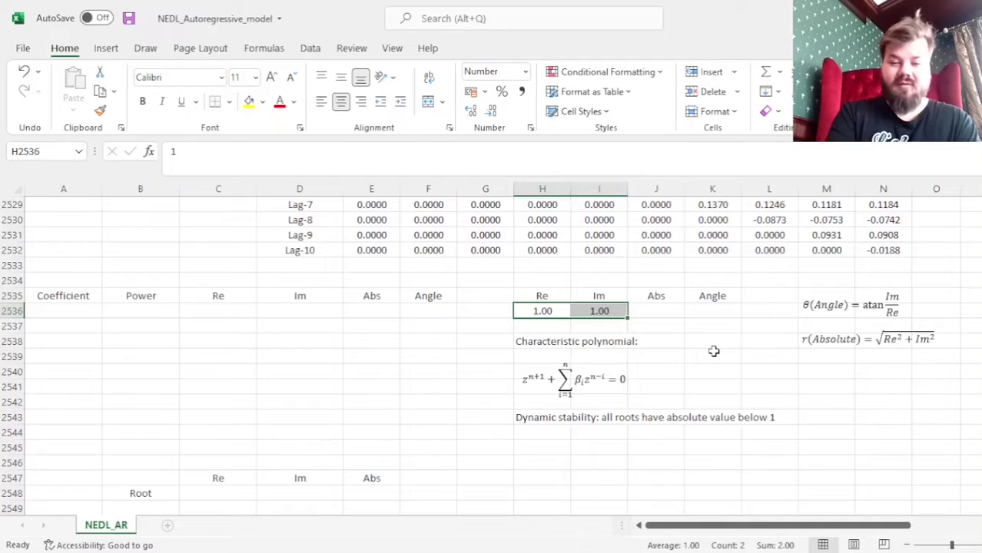
click(530, 385)
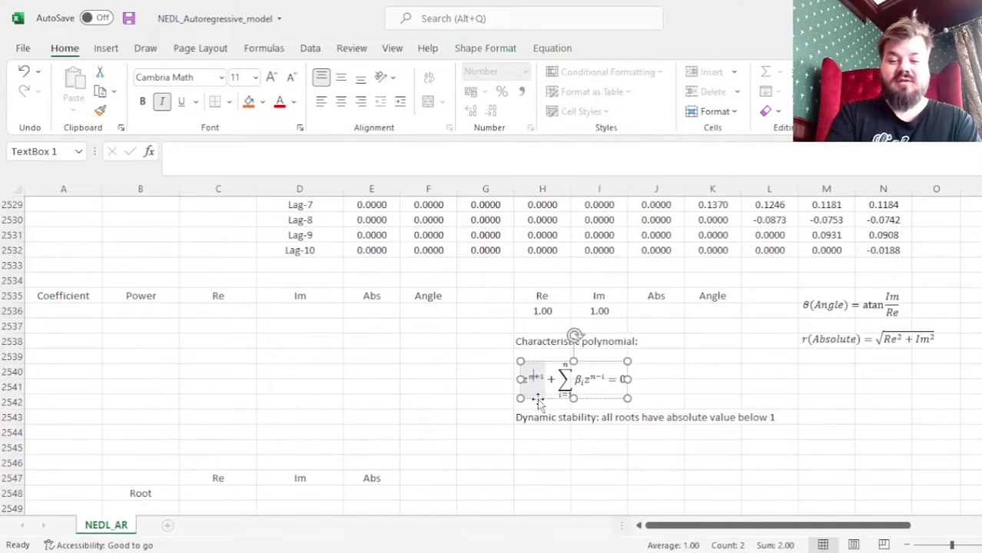
- Calculate the trial root's absolute value in J2536 with =SQRT(H2536^2 + I2536^2)
click(661, 308)
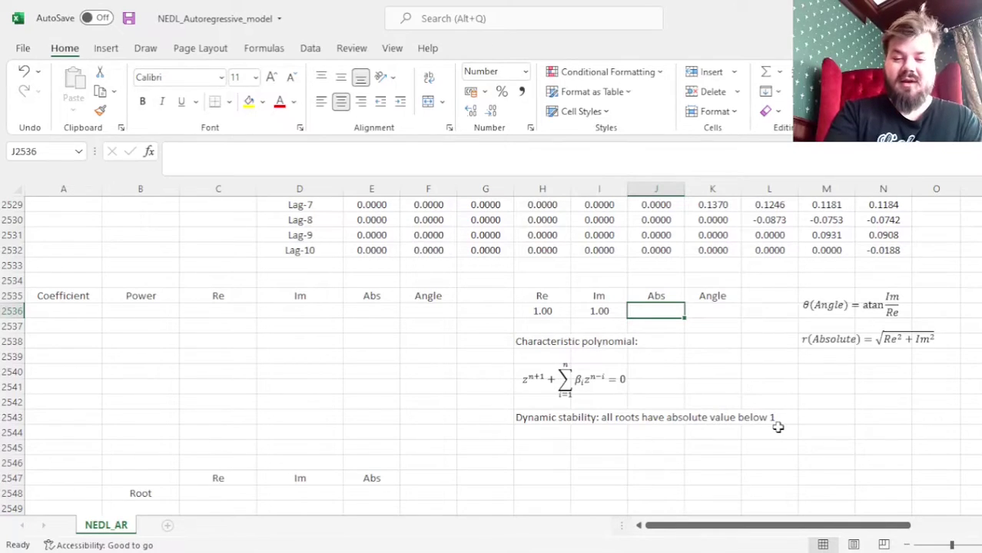
text(=)
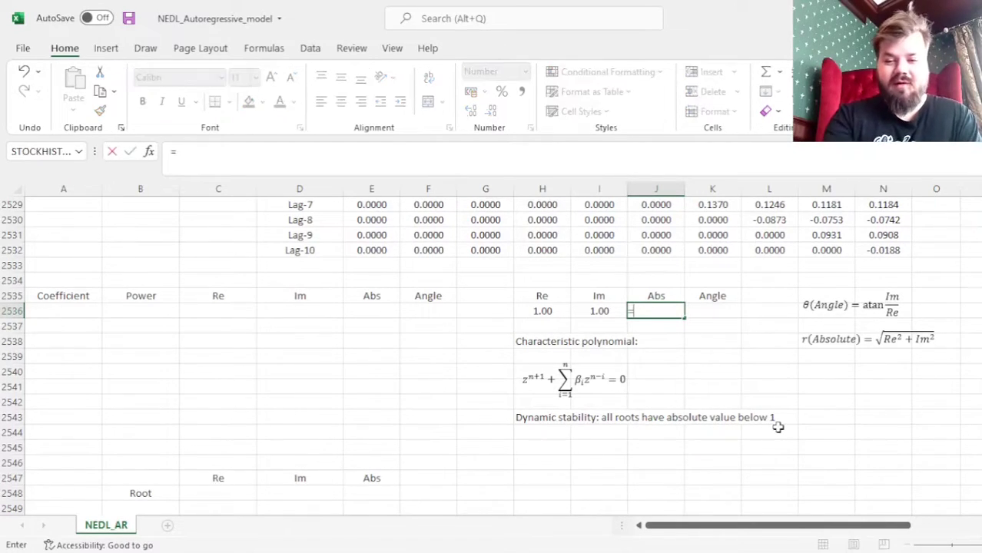
text(SQRT()
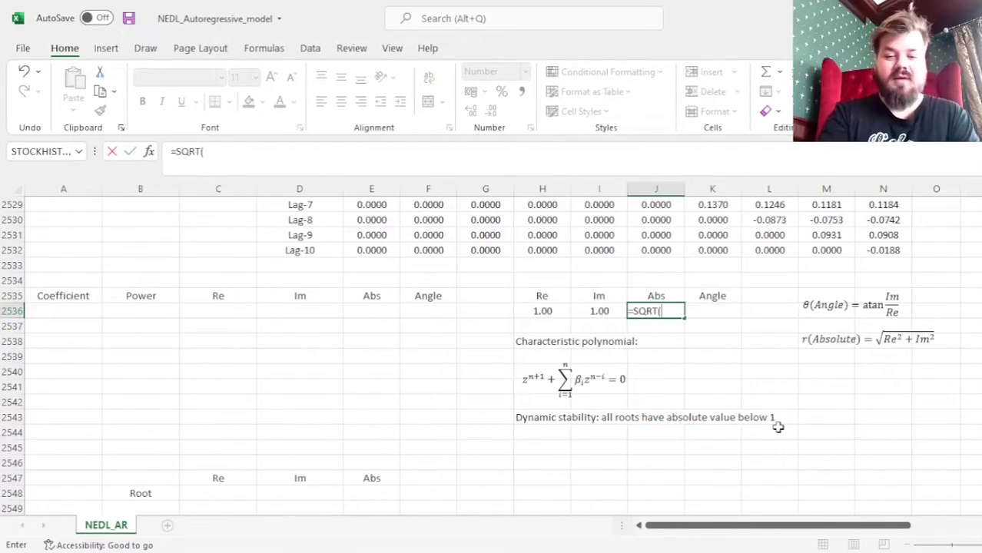
click(542, 298)
click(541, 311)
text(^2 +)
key(Left)
text(^2))
key(Return)
key(Up)
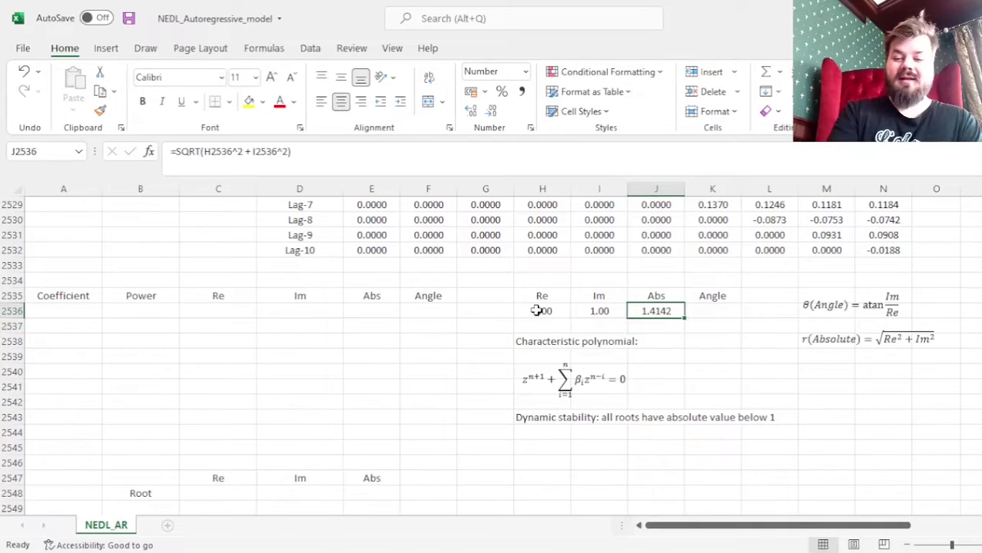
- Write the trial root's angle formula =ATAN(I2536/H2536) in K2536
key(Right)
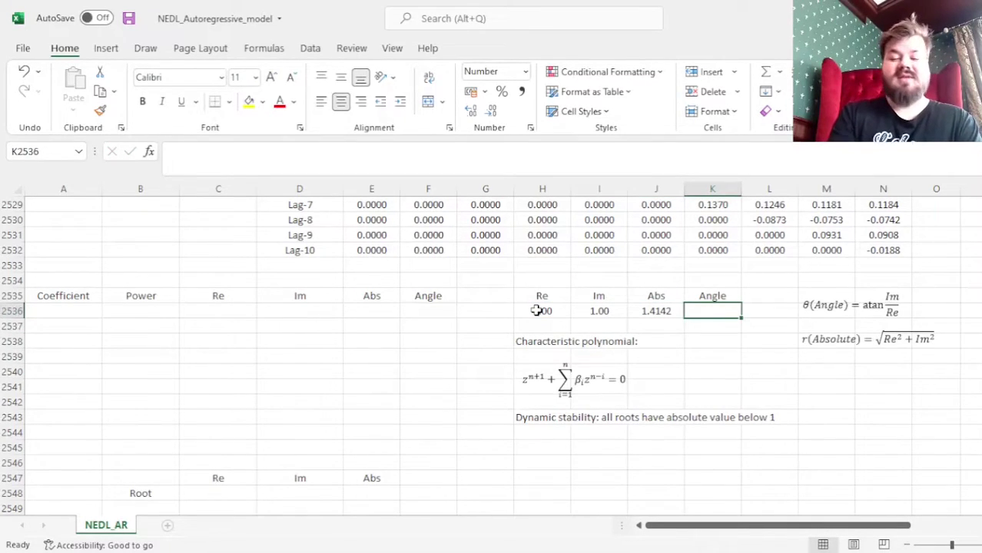
text(=)
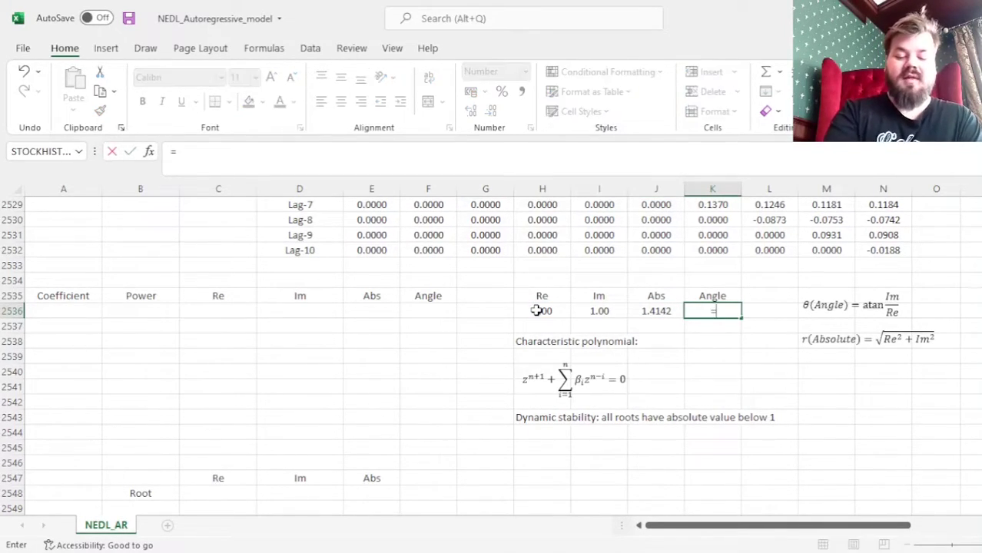
text(ATAN()
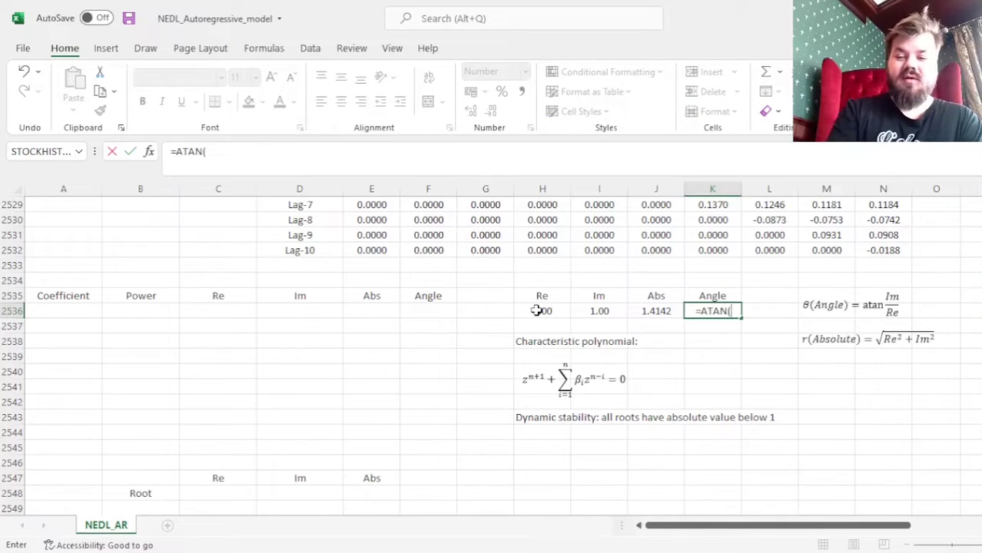
key(Left)
key(Left)
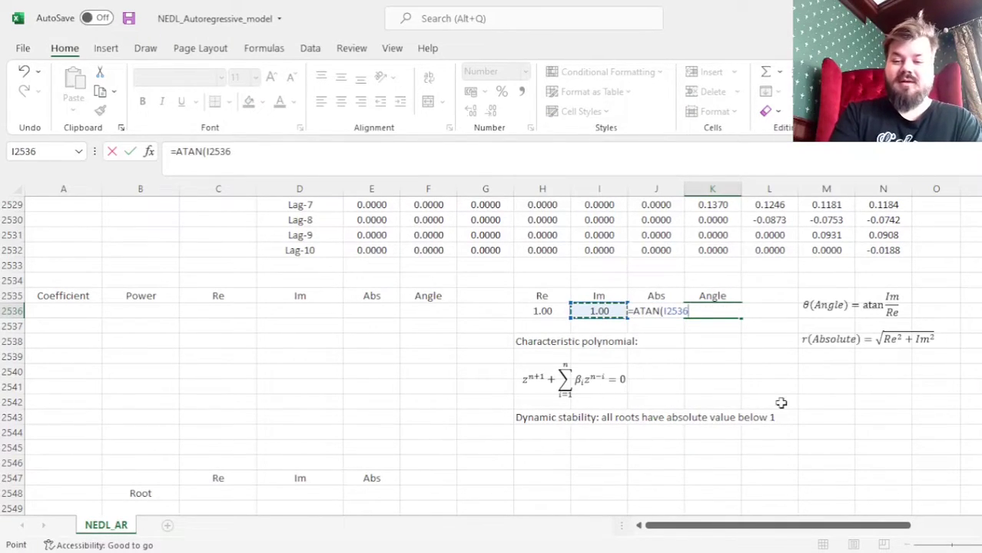
text(/)
key(Left)
key(Left)
key(Left)
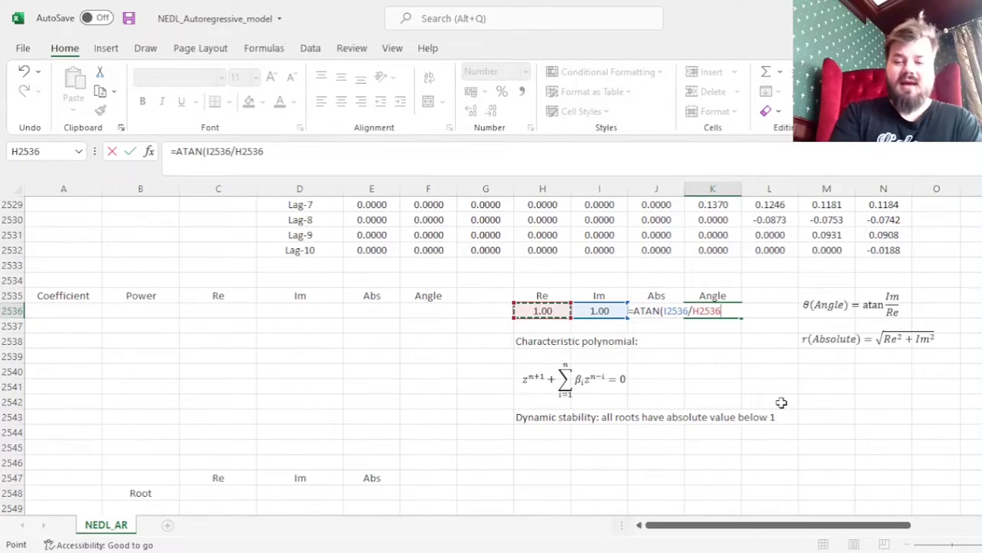
text())
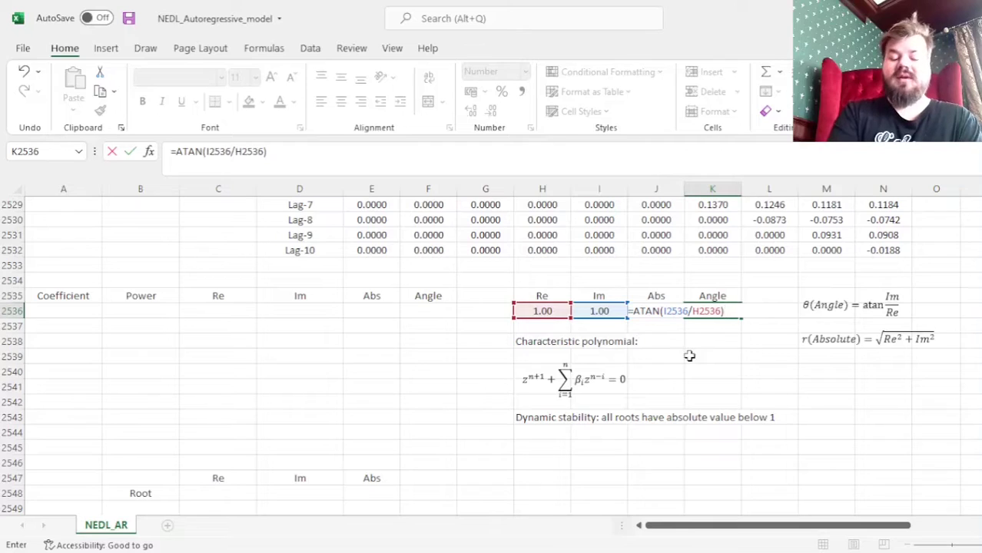
- Wrap the arctangent in K2536 in IFERROR with PI()/2 as the fallback value
click(174, 151)
text(IFERROR()
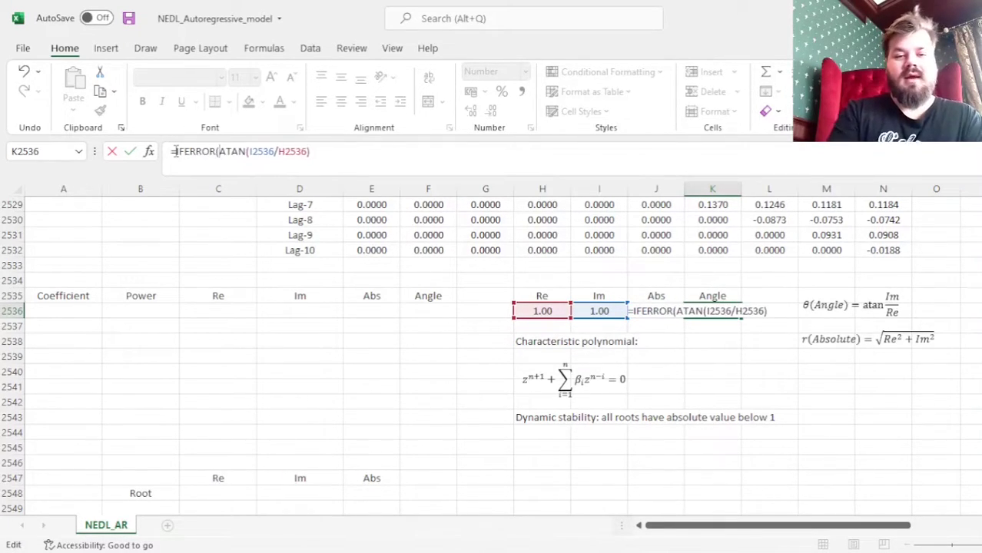
click(371, 152)
text(,)
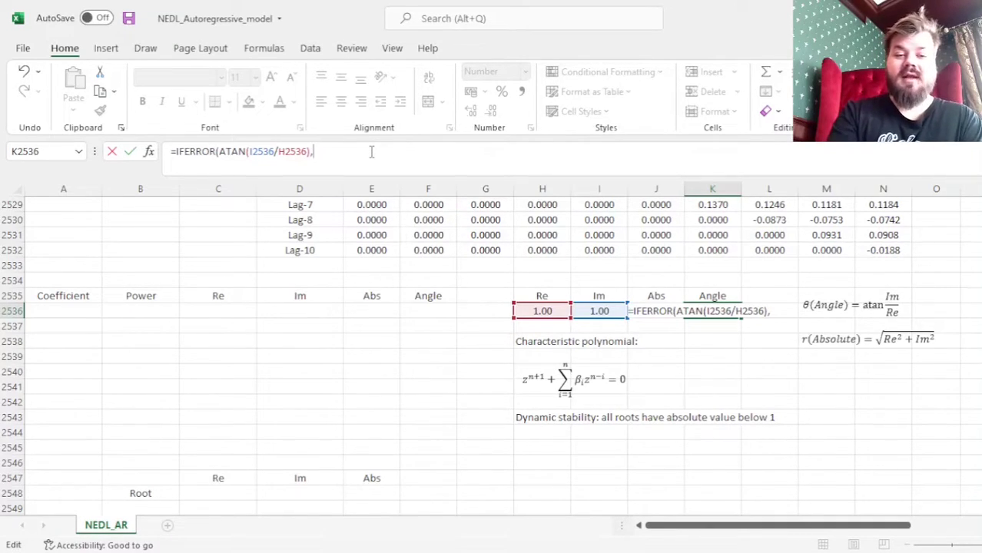
text(PI()/2))
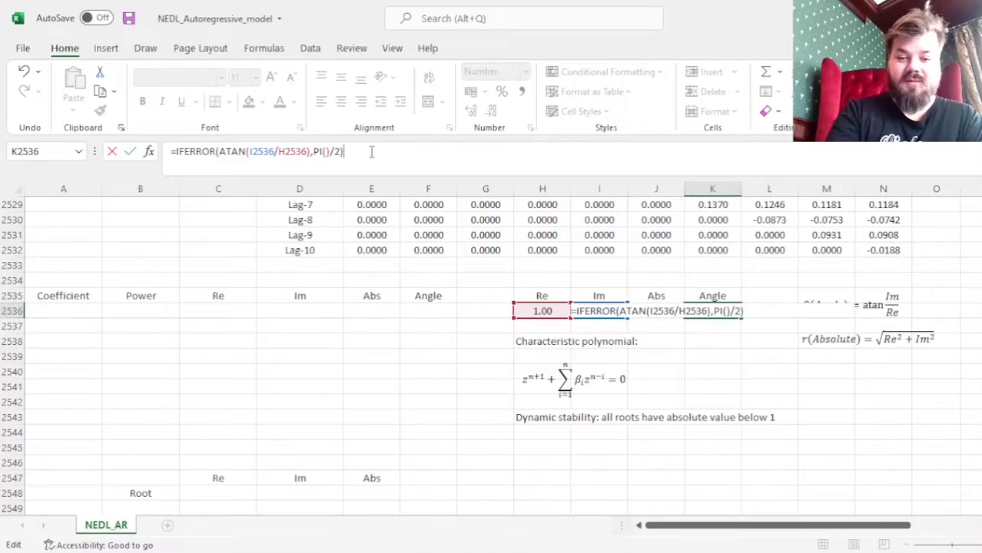
key(Return)
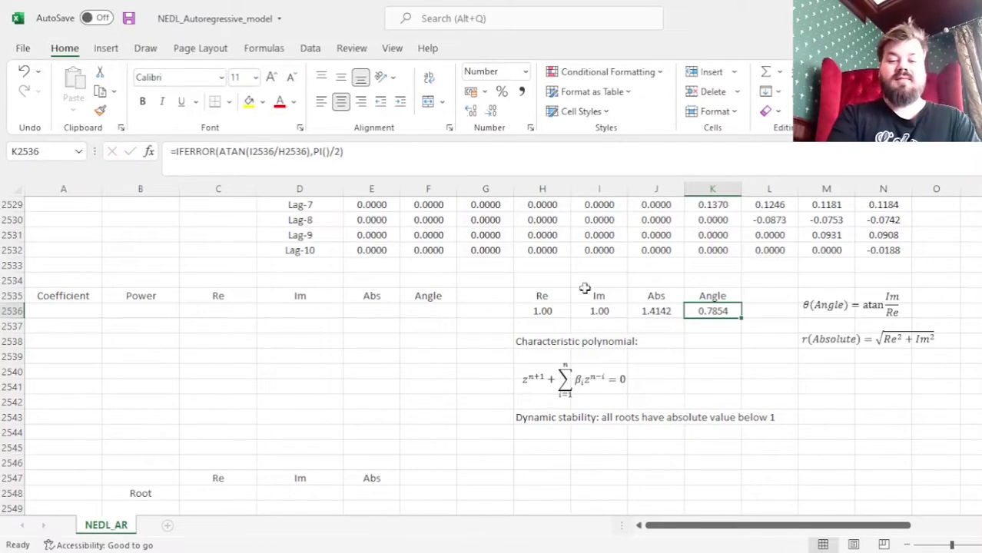
- Review the real and imaginary inputs in H2536:I2536 against the absolute value and angle formulas in J2536:K2536
drag(541, 310, 697, 311)
drag(556, 310, 600, 310)
click(654, 342)
click(655, 312)
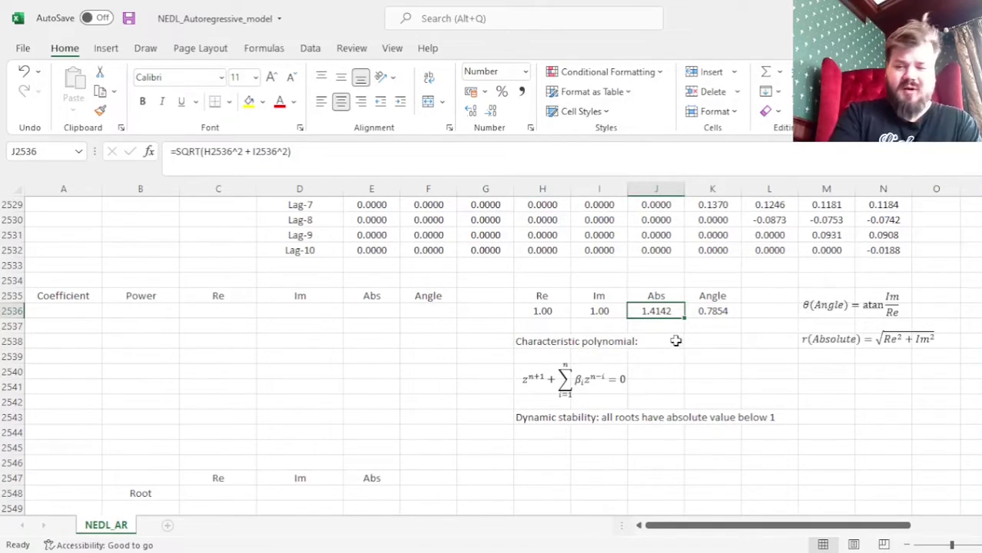
click(703, 312)
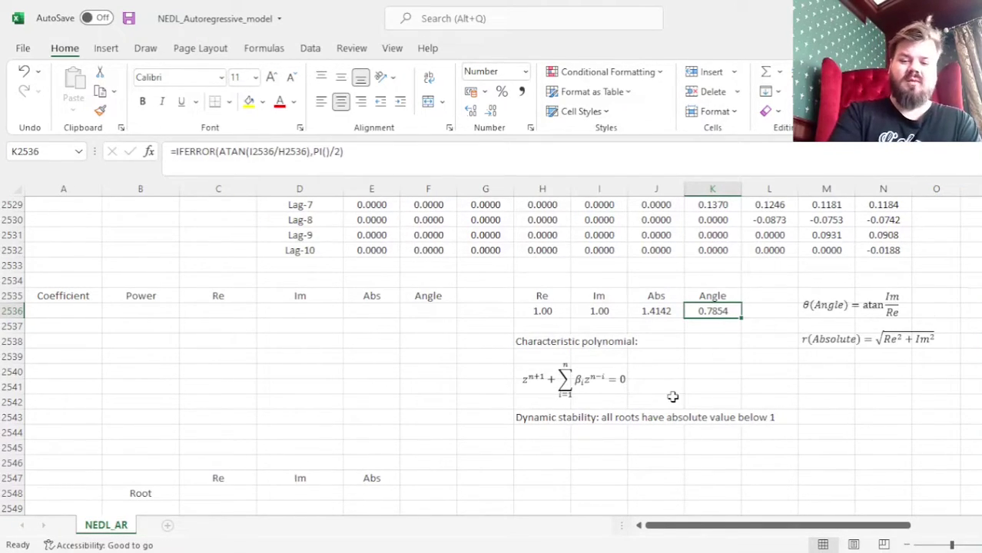
scroll(672, 396, down, 2)
scroll(672, 397, up, 2)
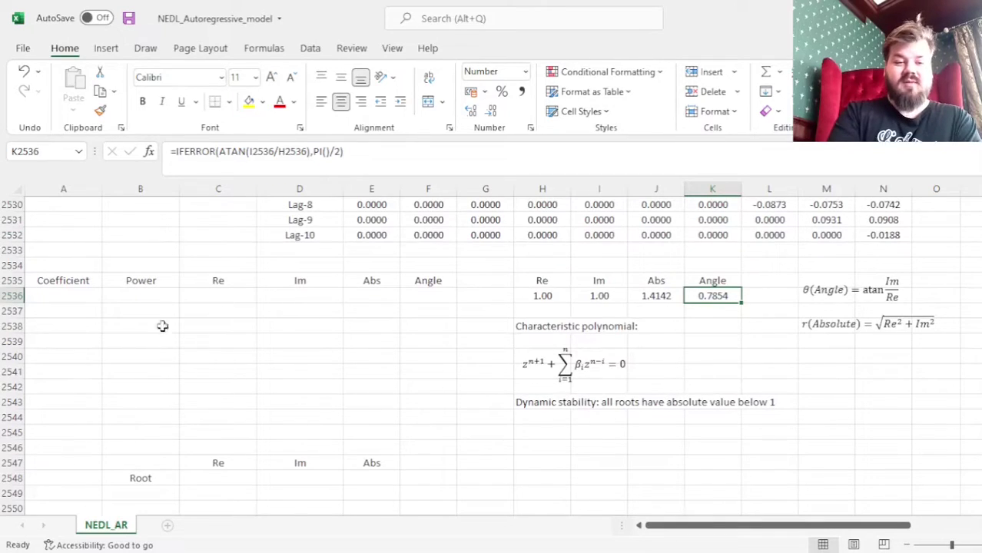
- Enter 1 in A2536 as the leading coefficient of the characteristic polynomial
scroll(423, 302, up, 3)
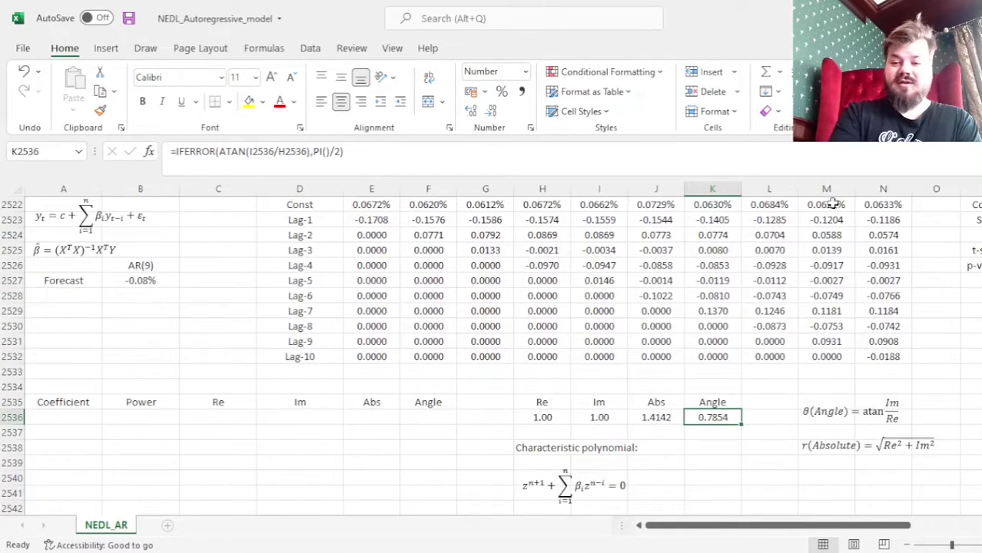
scroll(693, 453, down, 1)
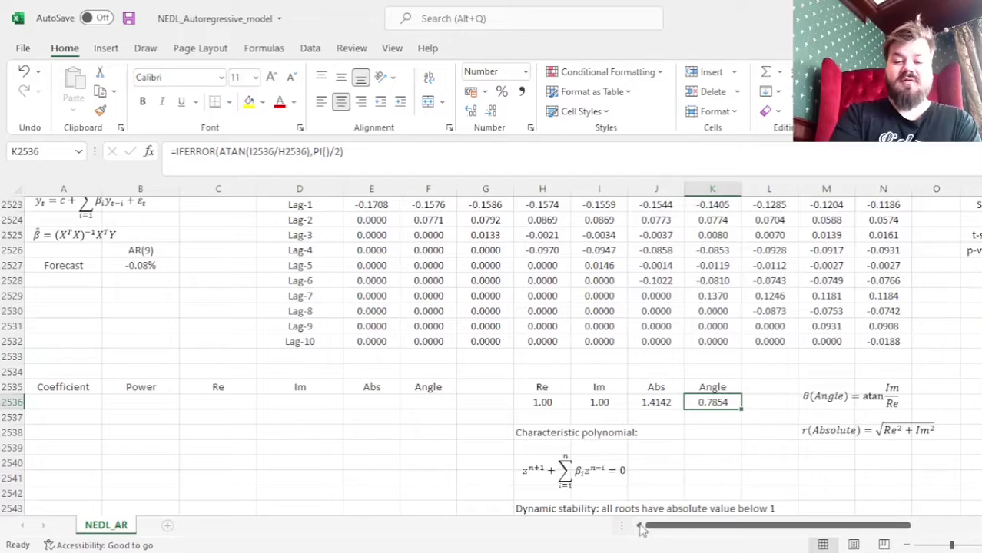
click(63, 402)
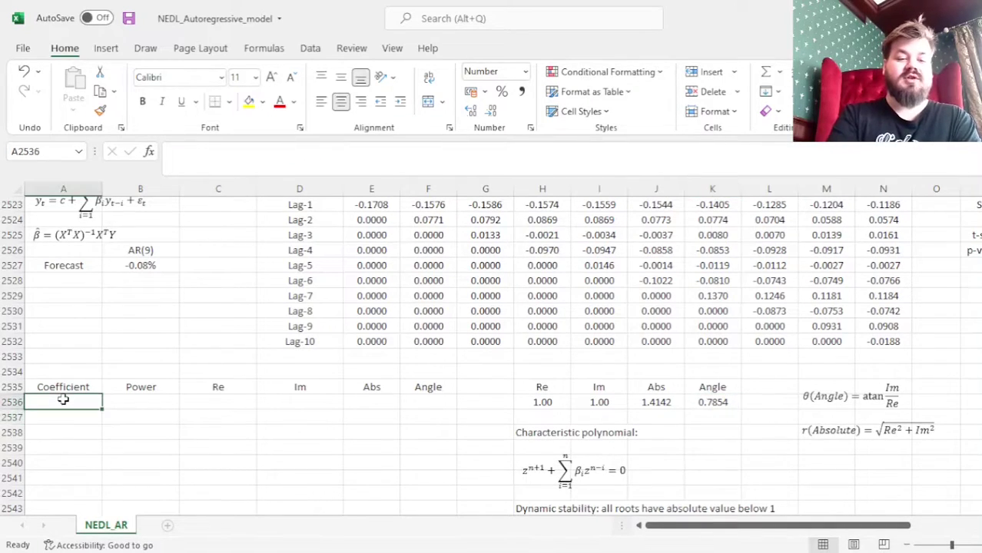
text(1)
key(Return)
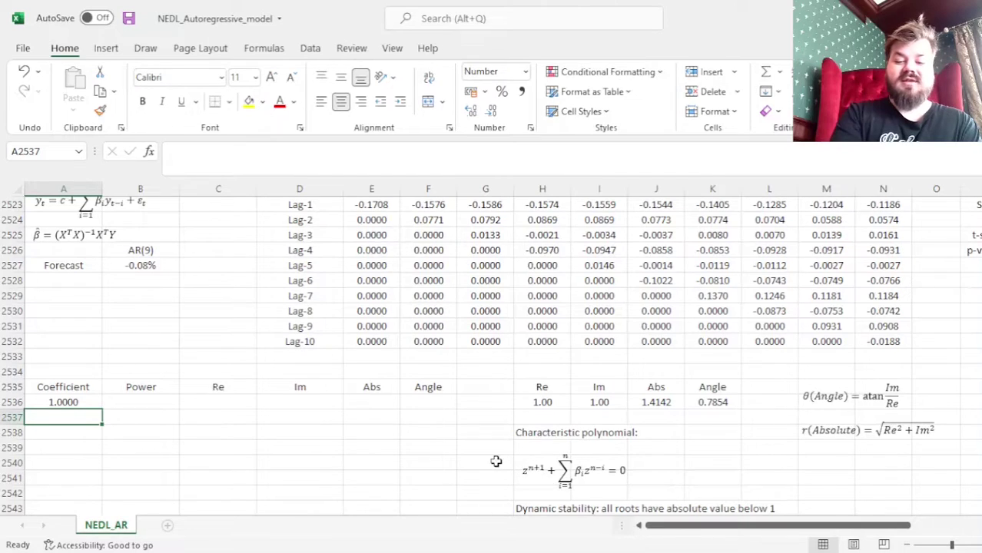
- Link A2537 to the AR(9) Lag-1 coefficient with =M2523 and fill the formula down to A2545
scroll(99, 353, down, 3)
text(=)
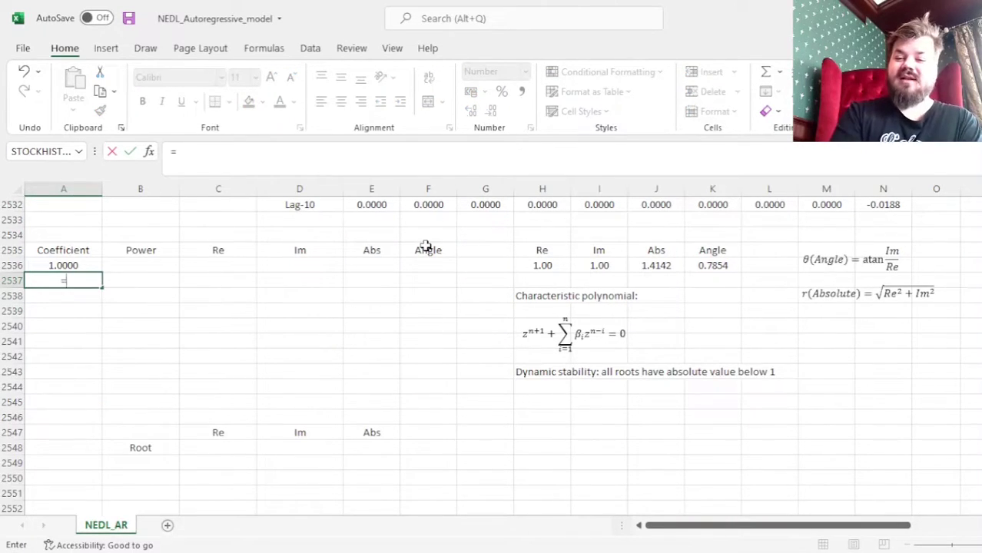
scroll(424, 248, up, 3)
scroll(425, 248, up, 2)
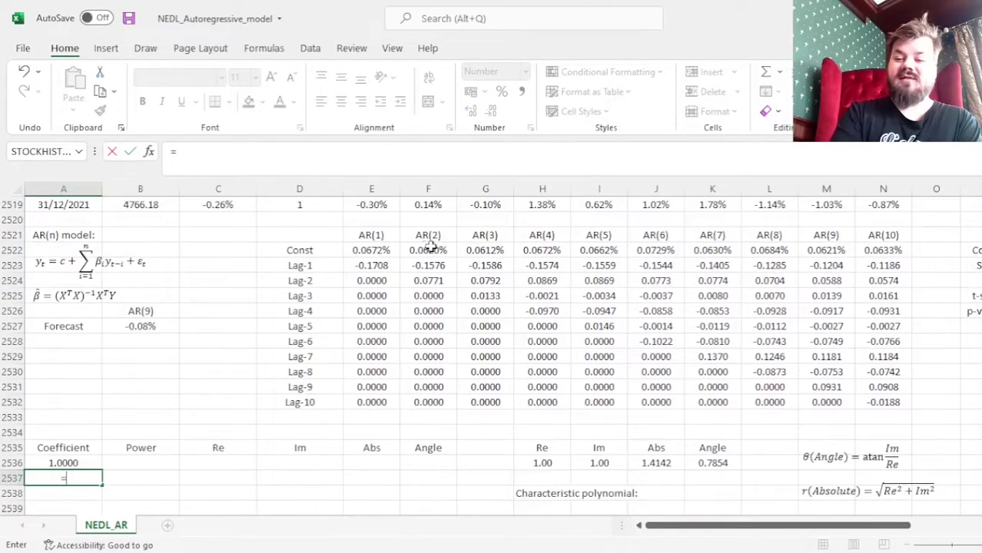
click(827, 265)
key(ctrl+Return)
scroll(557, 429, down, 4)
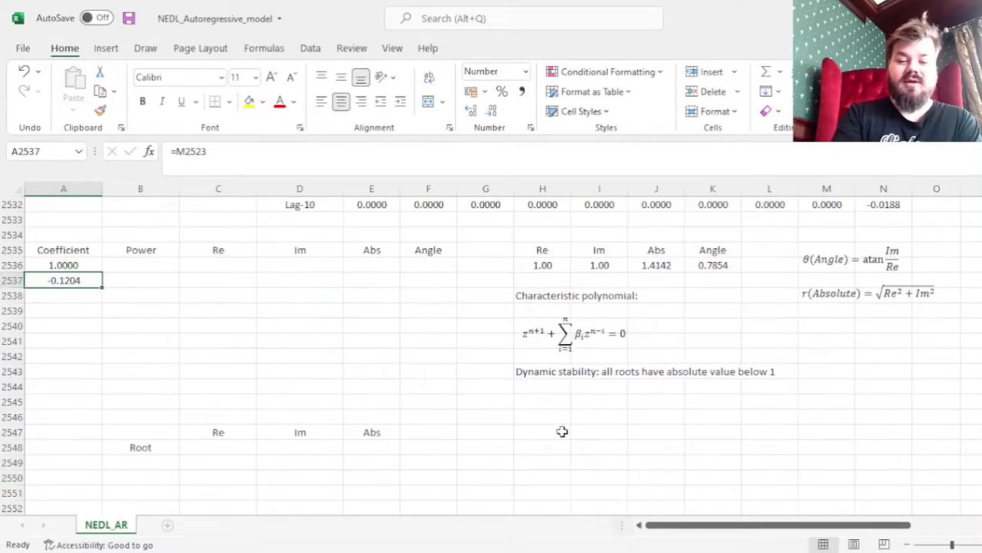
drag(102, 290, 100, 413)
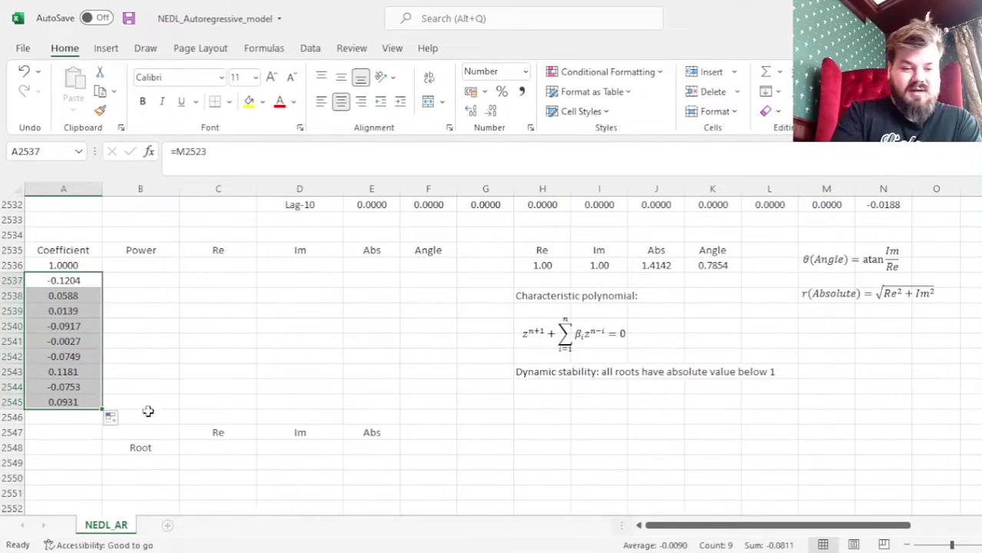
- Review the leading coefficient in A2536 and the AR(9) lag coefficients in A2537:A2545
click(75, 401)
key(ctrl+Up)
key(Down)
key(ctrl+shift+Down)
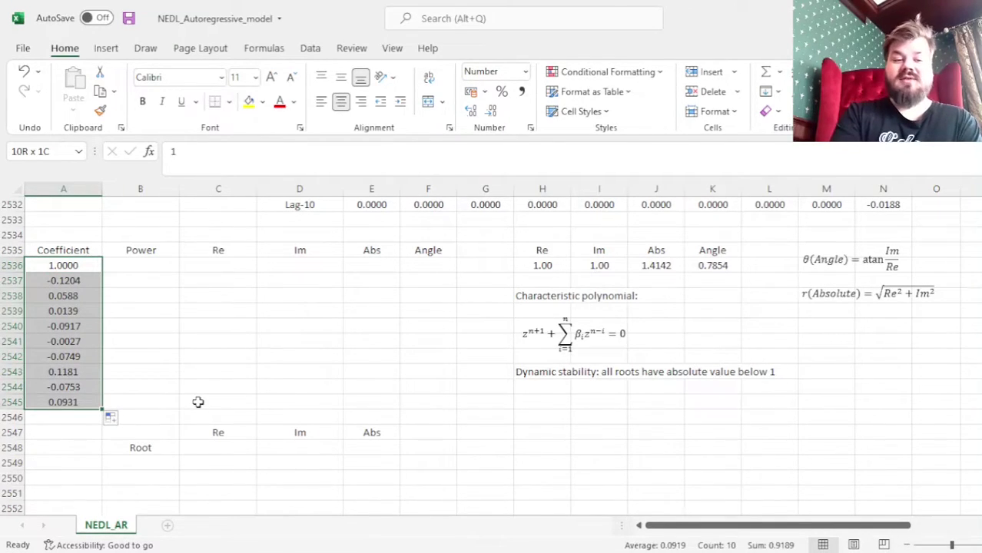
key(Up)
key(Down)
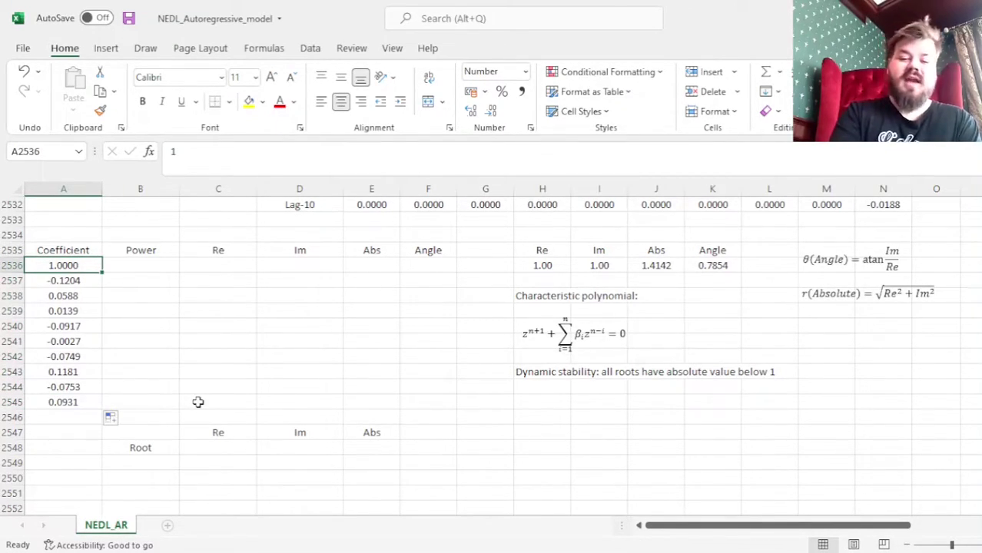
key(Down)
key(ctrl+shift+Down)
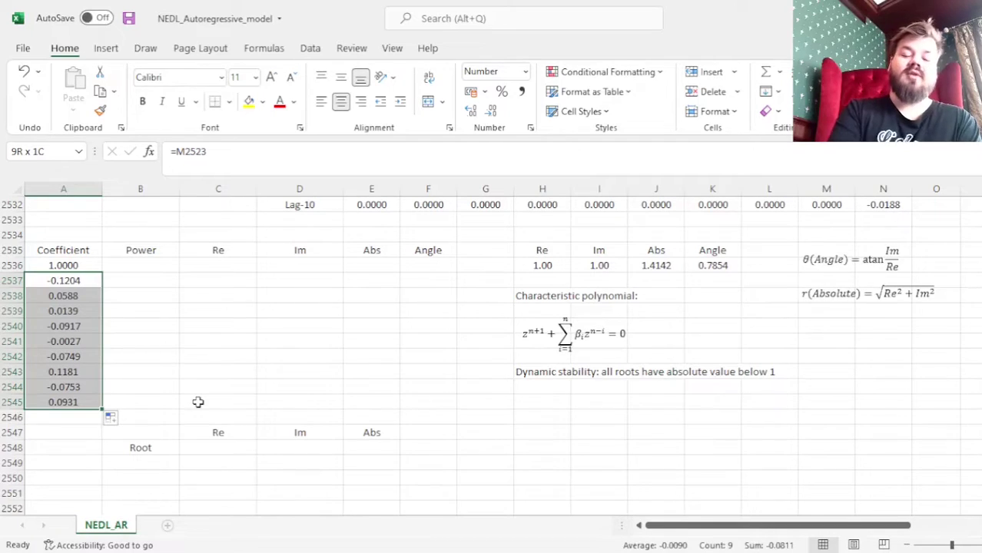
key(Up)
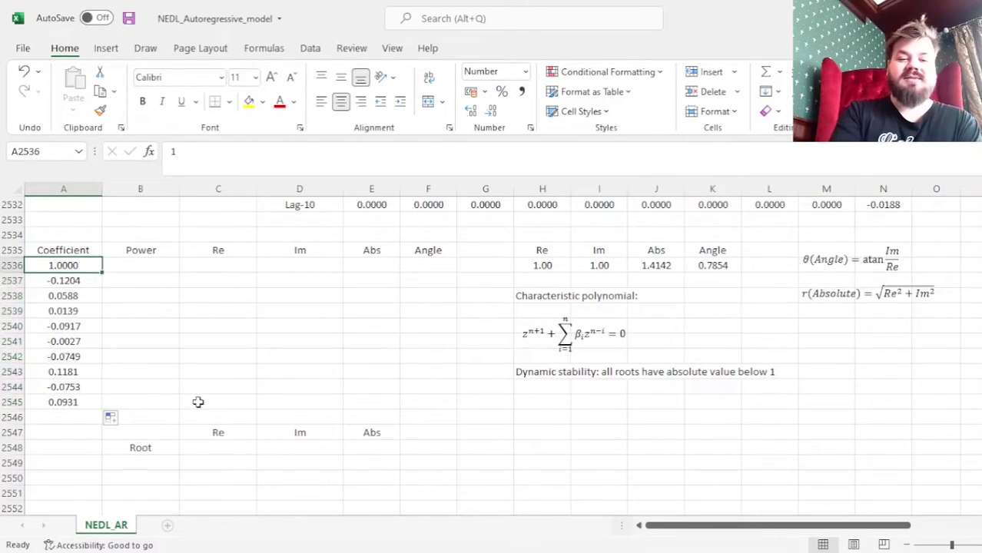
- Enter powers 9 and 8 in B2536:B2537 and extend the descending series to 0 in B2545
key(Right)
key(Right)
key(Left)
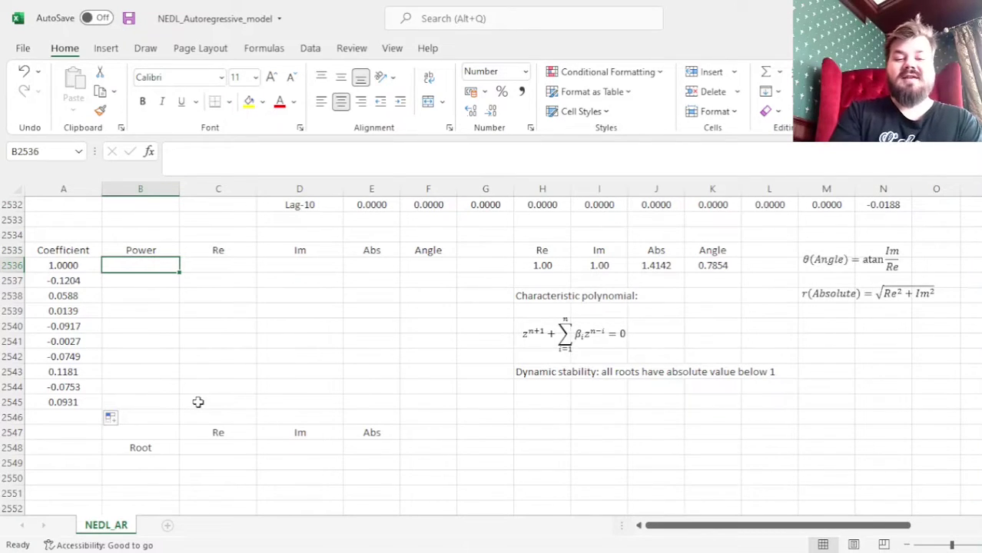
text(9)
key(Return)
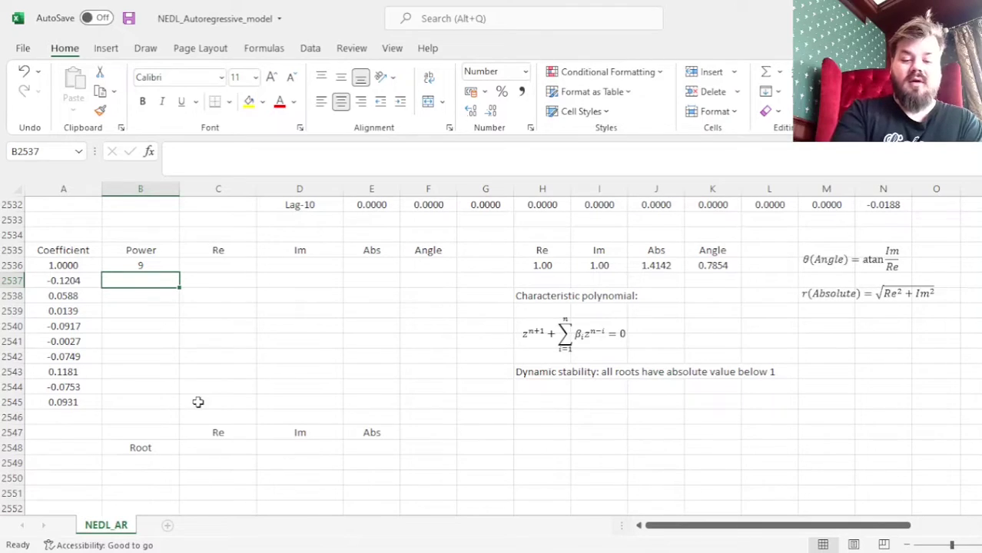
text(8)
key(Up)
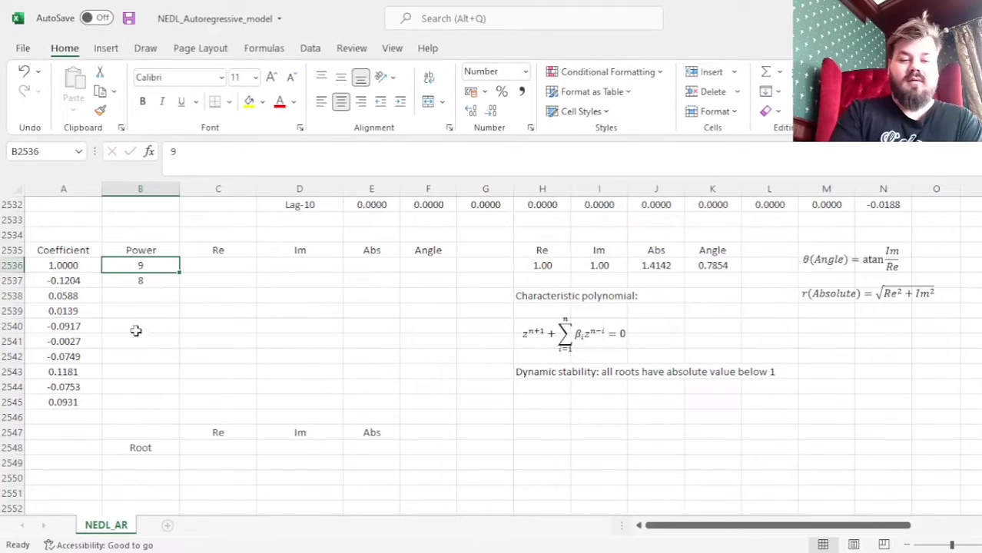
drag(150, 263, 178, 403)
click(146, 401)
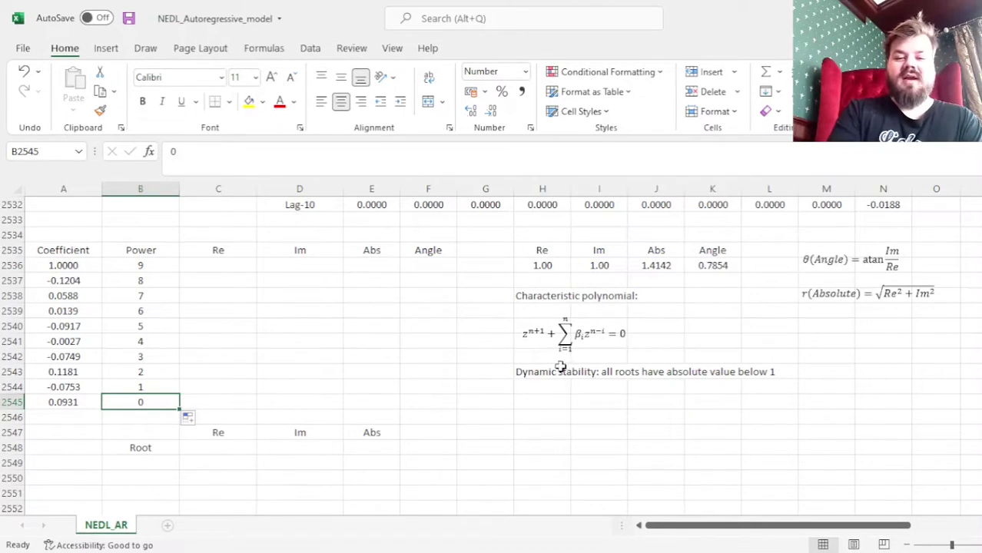
- Build the Abs formula =J$2536^B2536 in E2536, raising the row-locked absolute value to the power in column B
click(388, 265)
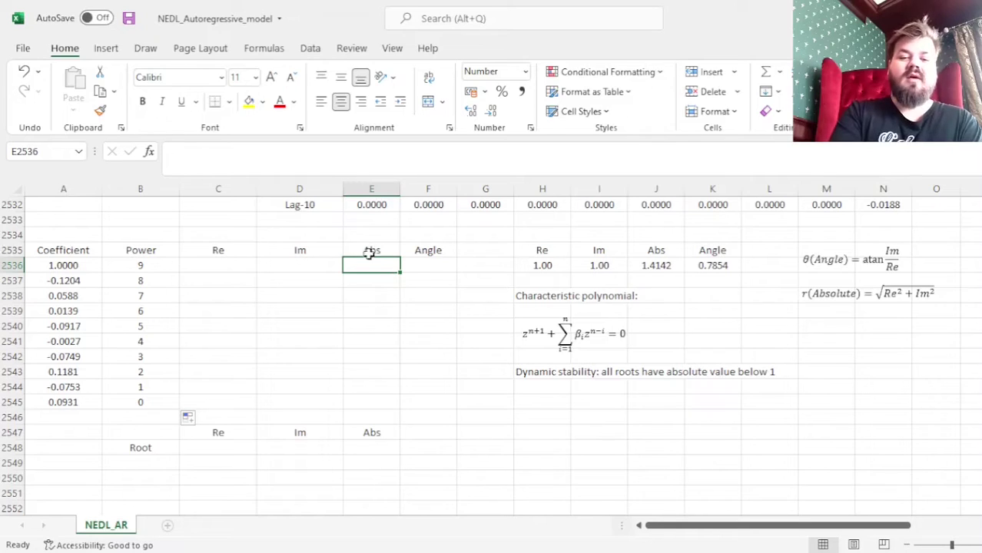
click(426, 256)
click(428, 267)
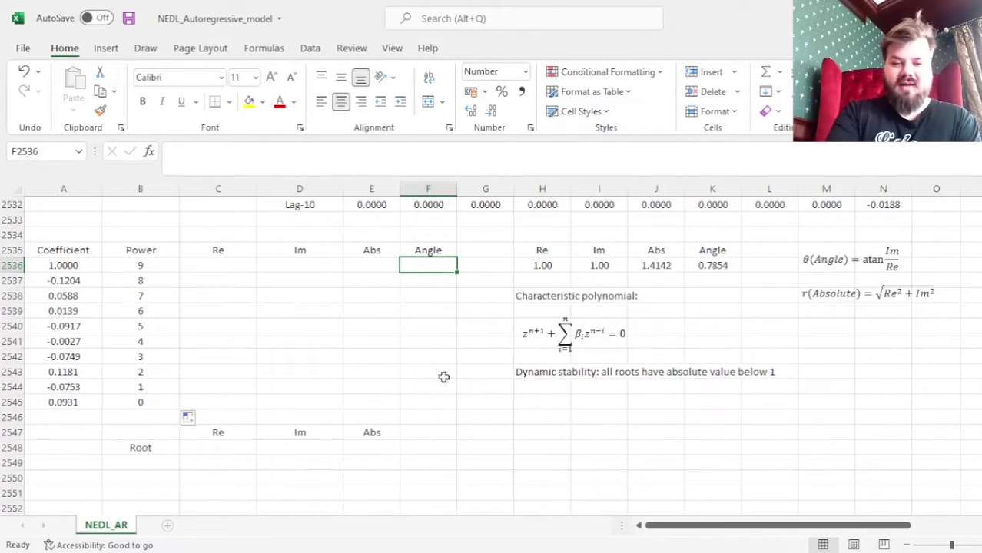
click(370, 271)
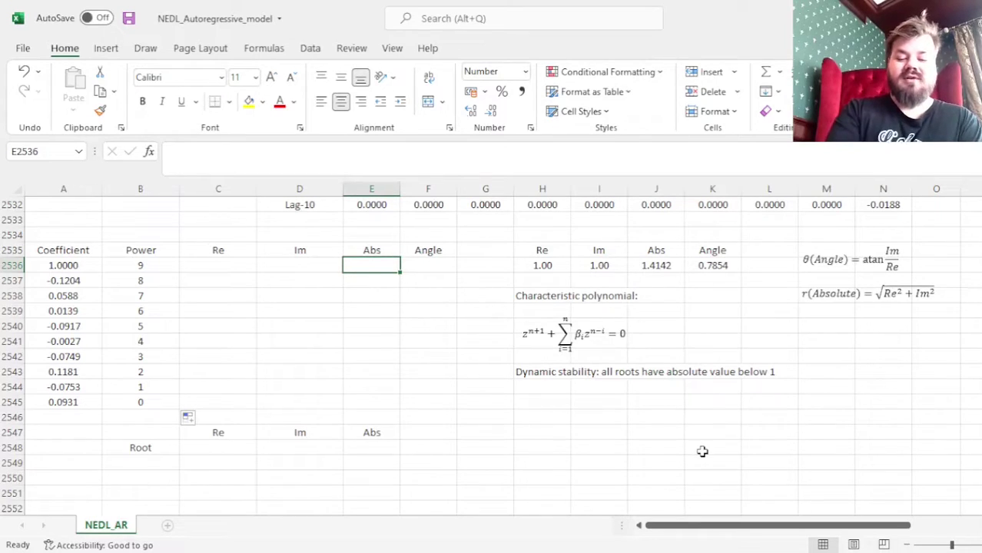
text(=)
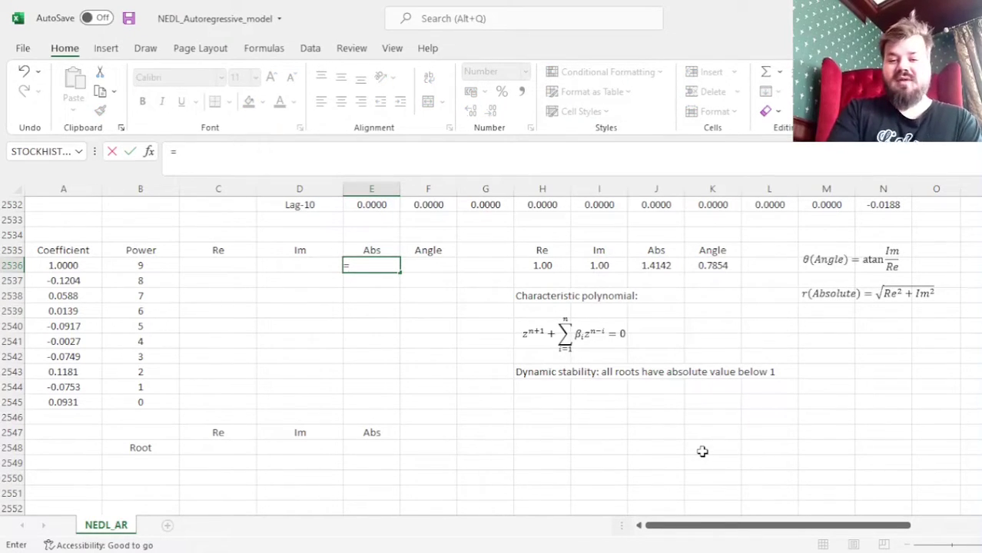
click(659, 268)
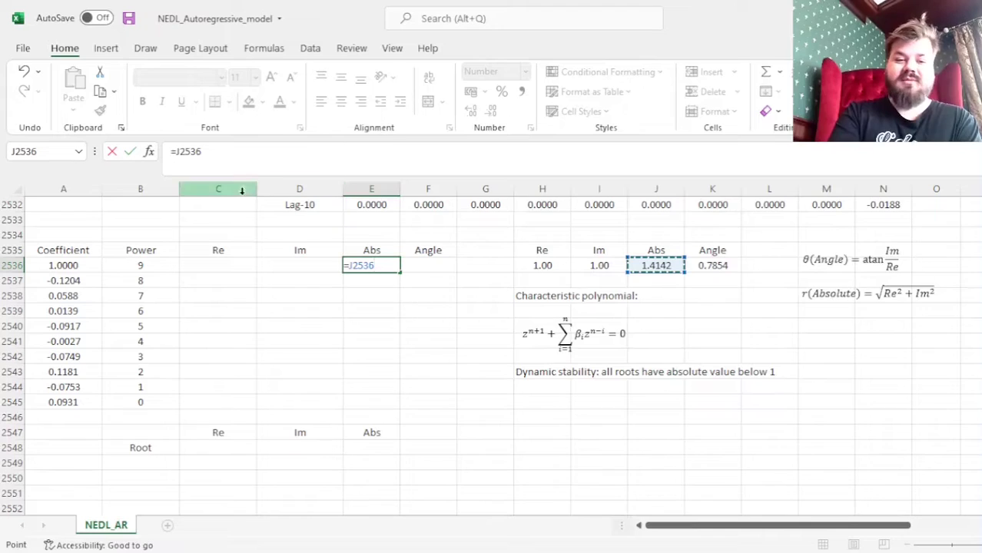
click(181, 156)
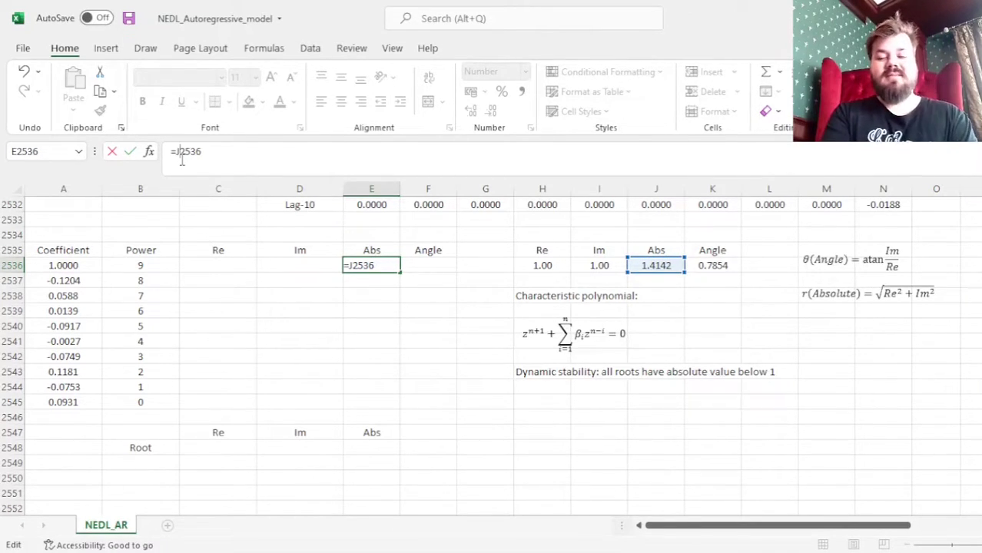
text($2536)
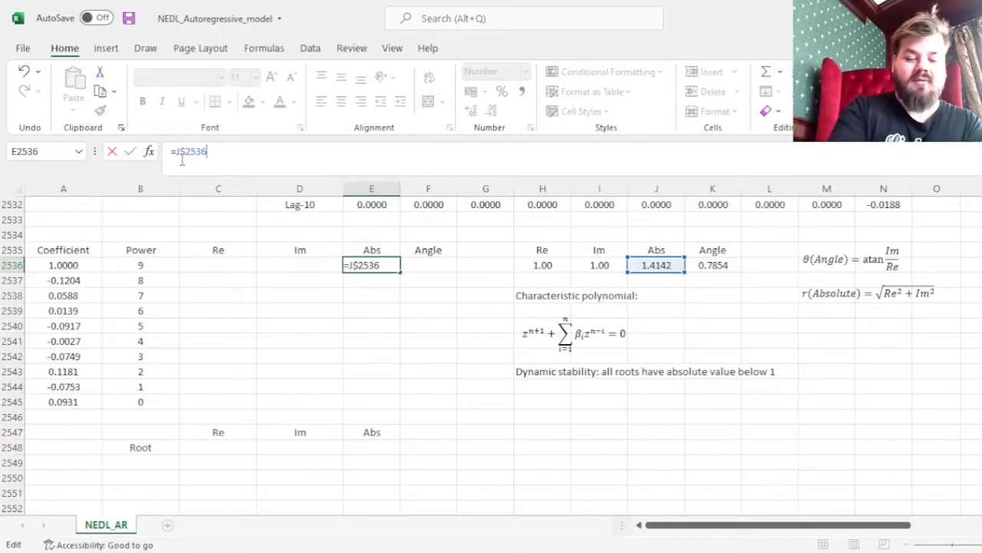
text(^)
click(140, 266)
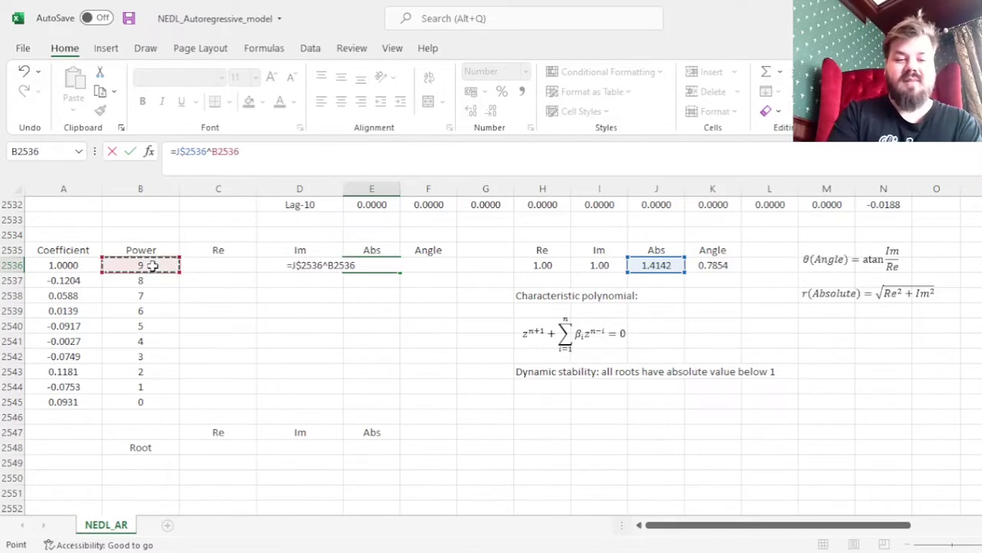
- Wrap the Abs formula in E2536 in IFERROR with 1 as the fallback value
click(178, 156)
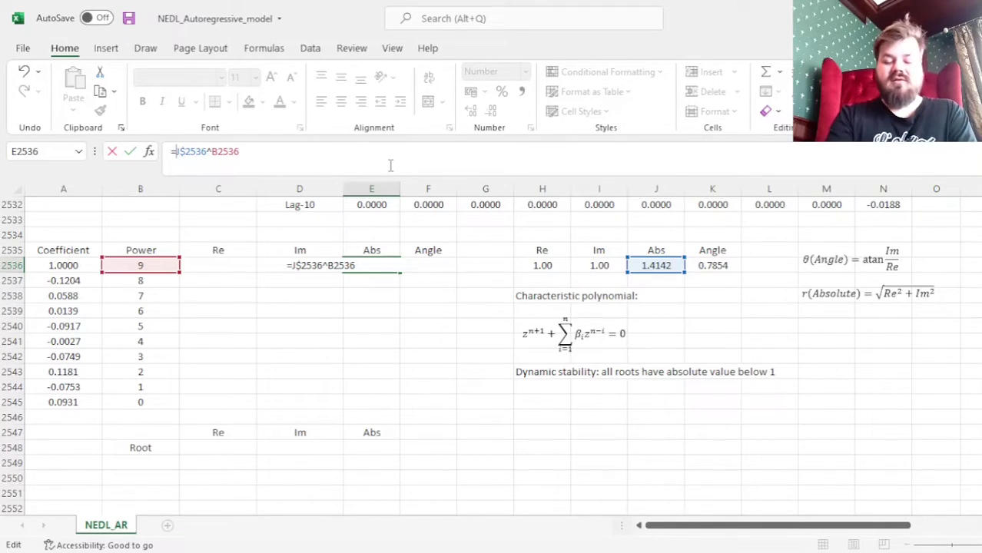
text(IFERROR()
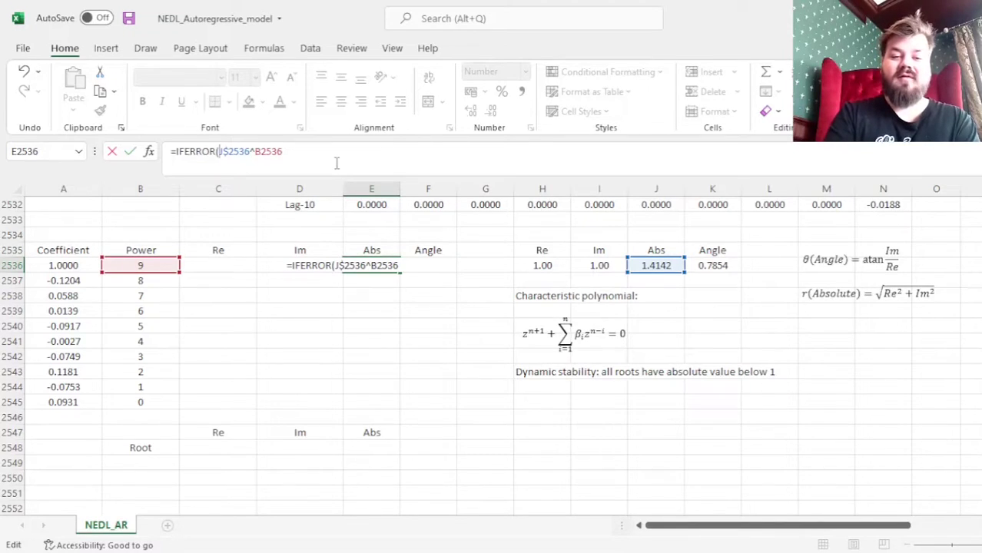
text(,1)
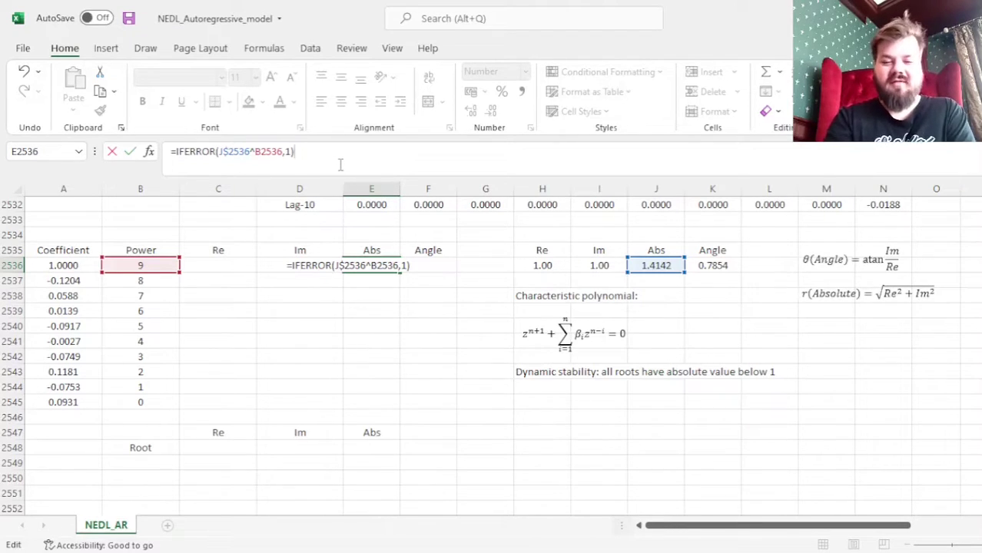
key(Return)
- Calculate the Angle in F2536 with =K$2536*B2536, keeping the row of the angle reference locked
key(Up)
key(Right)
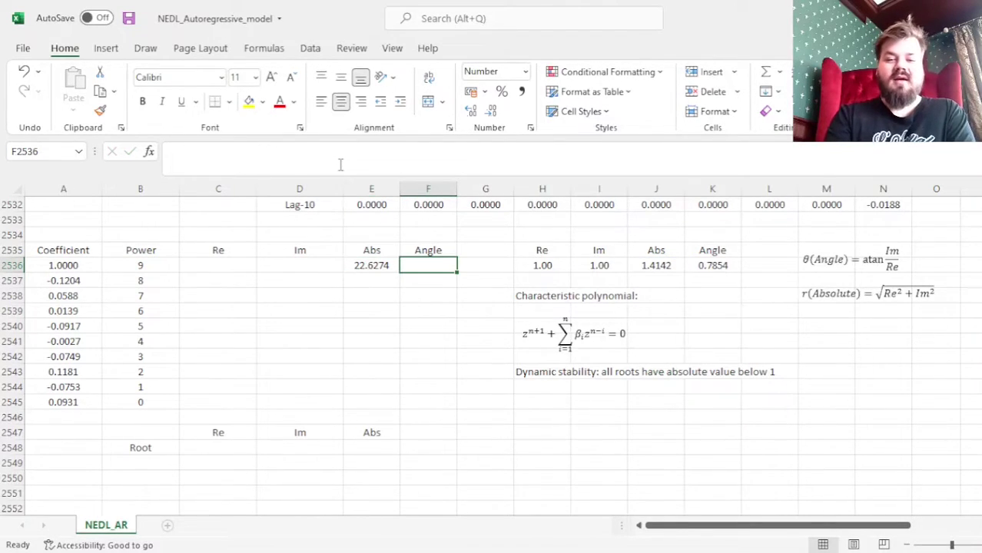
text(=)
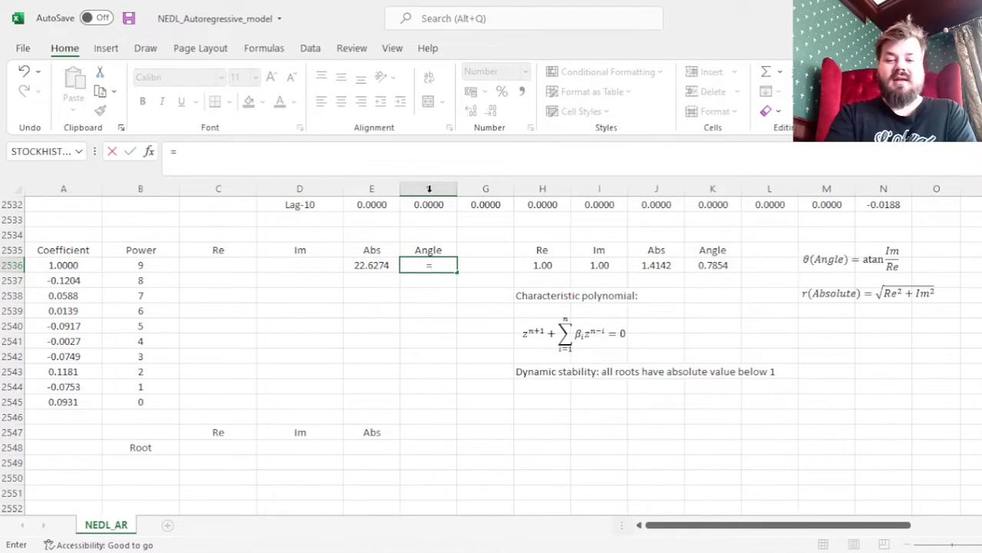
click(710, 265)
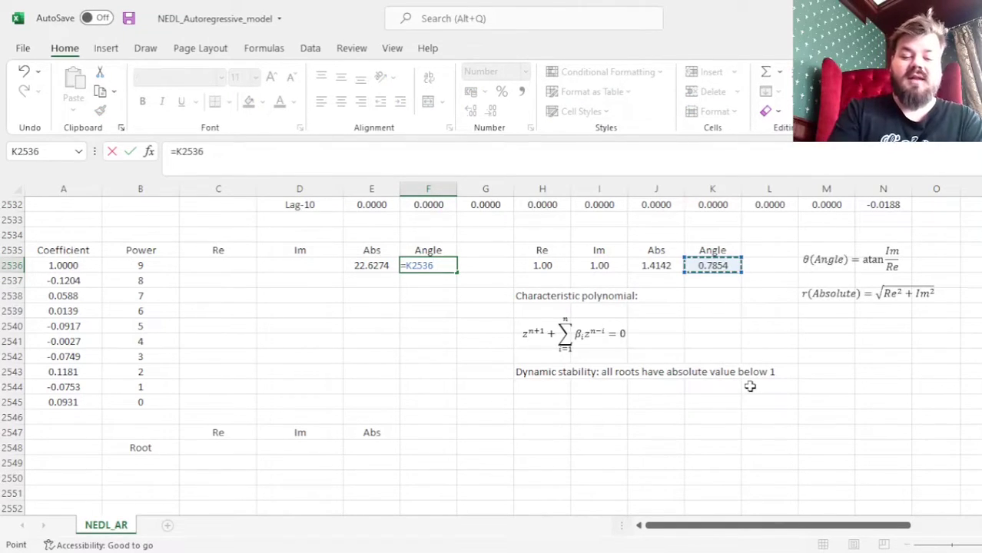
key(BackSpace)
key(BackSpace)
key(BackSpace)
key(BackSpace)
text($2)
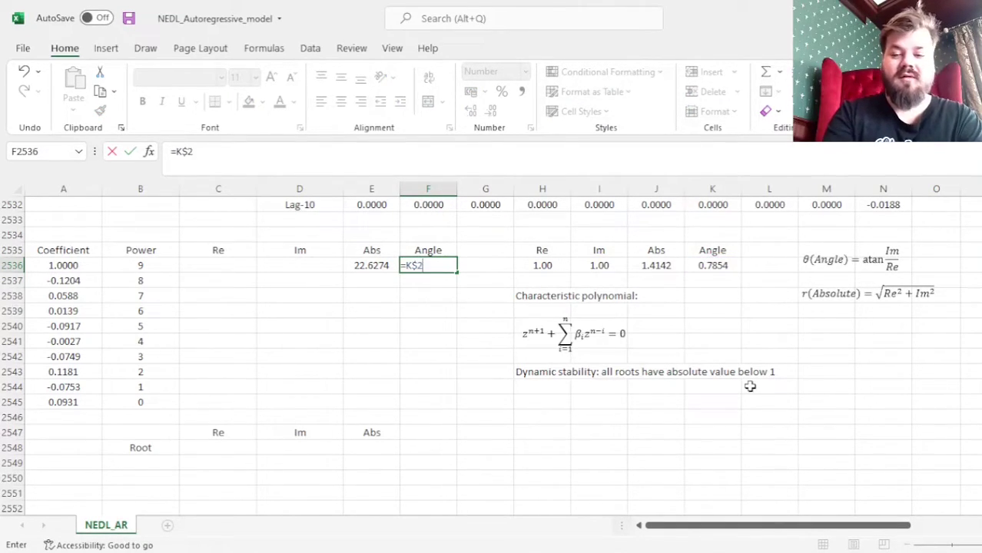
text(536*)
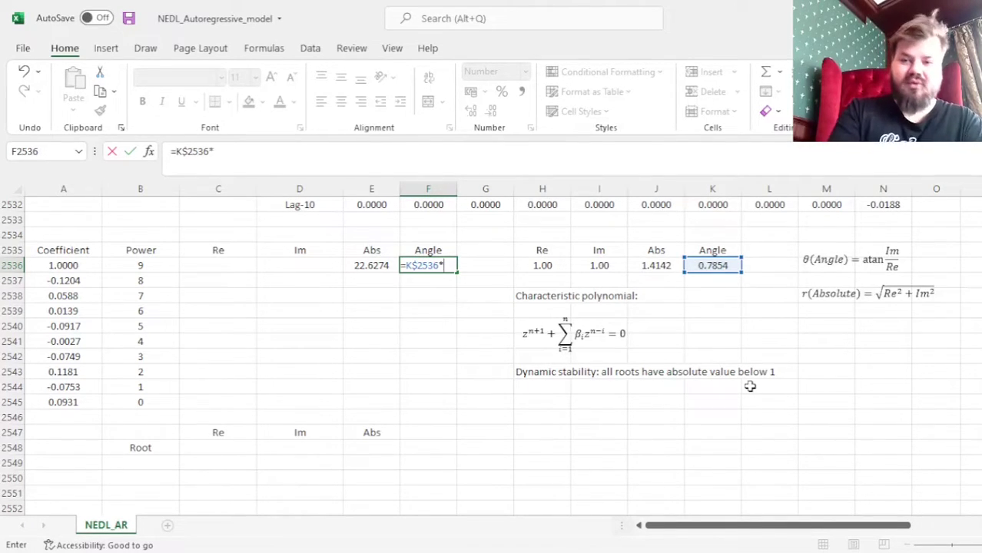
click(162, 267)
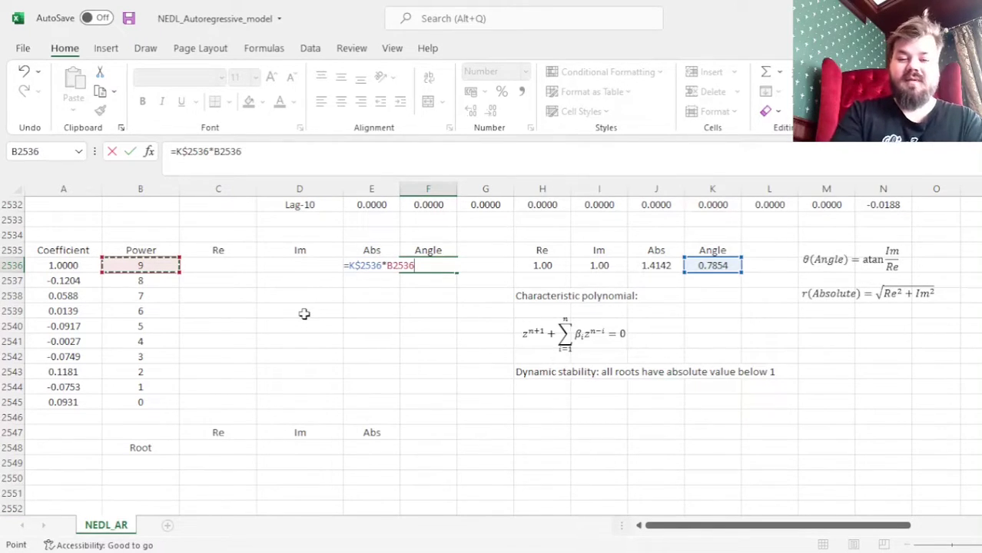
key(Return)
key(Up)
key(Left)
key(Right)
key(Left)
key(Right)
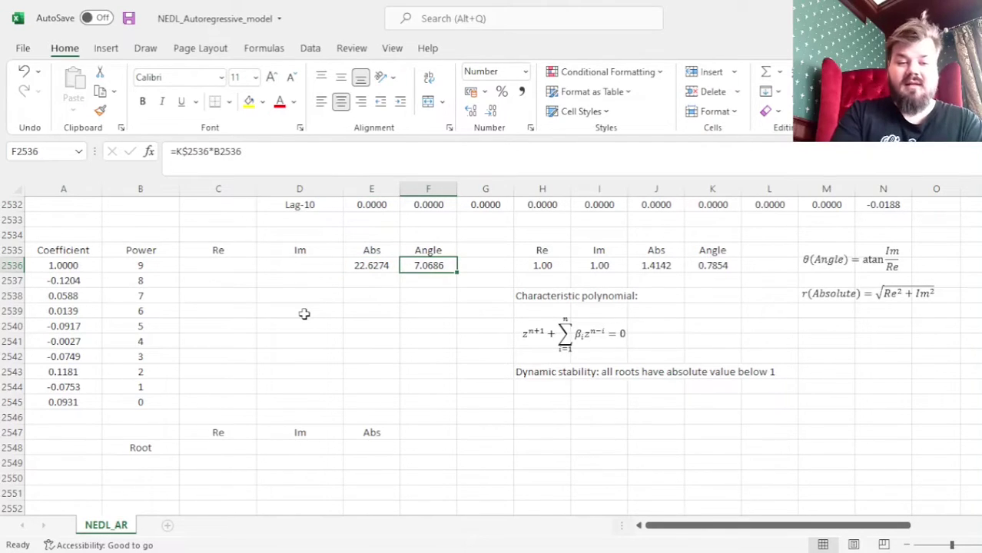
- Calculate the real part in C2536 with =E2536*COS(F2536)
key(Left)
key(Left)
key(Left)
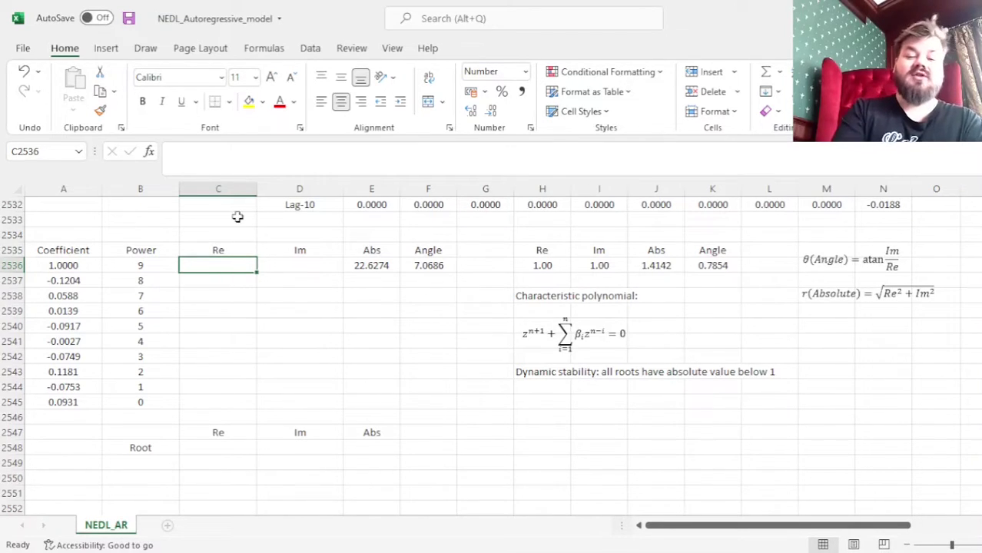
drag(221, 246, 293, 248)
click(229, 263)
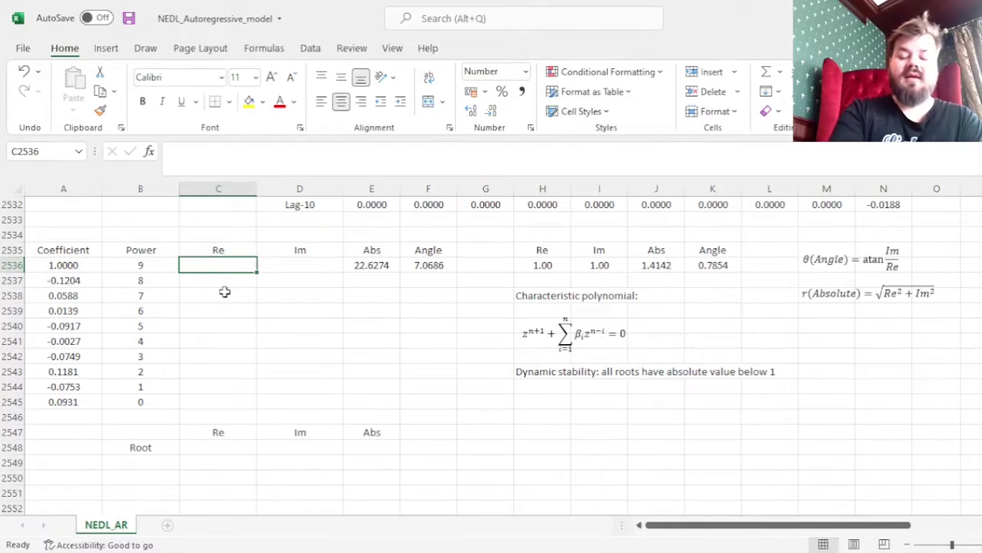
text(=)
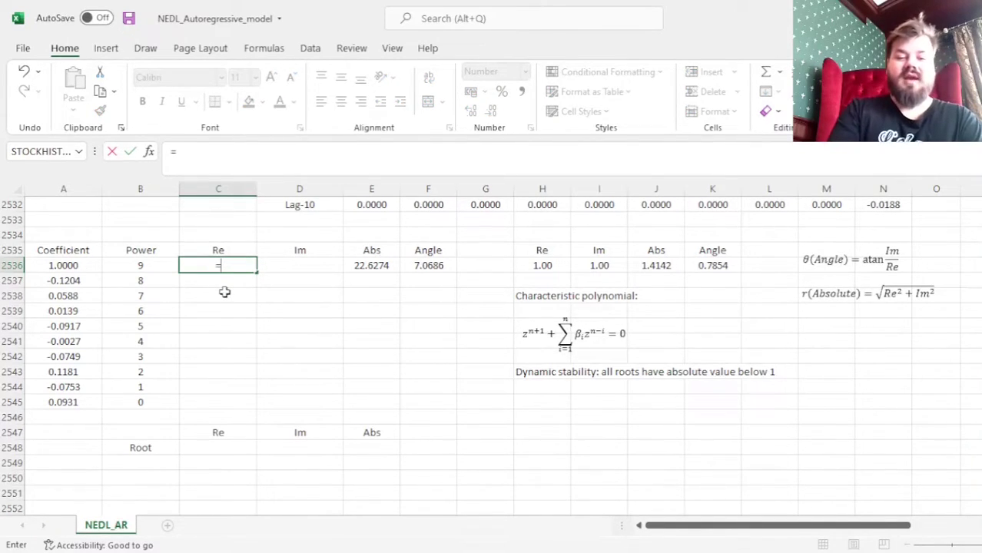
key(Right)
key(Right)
text(*)
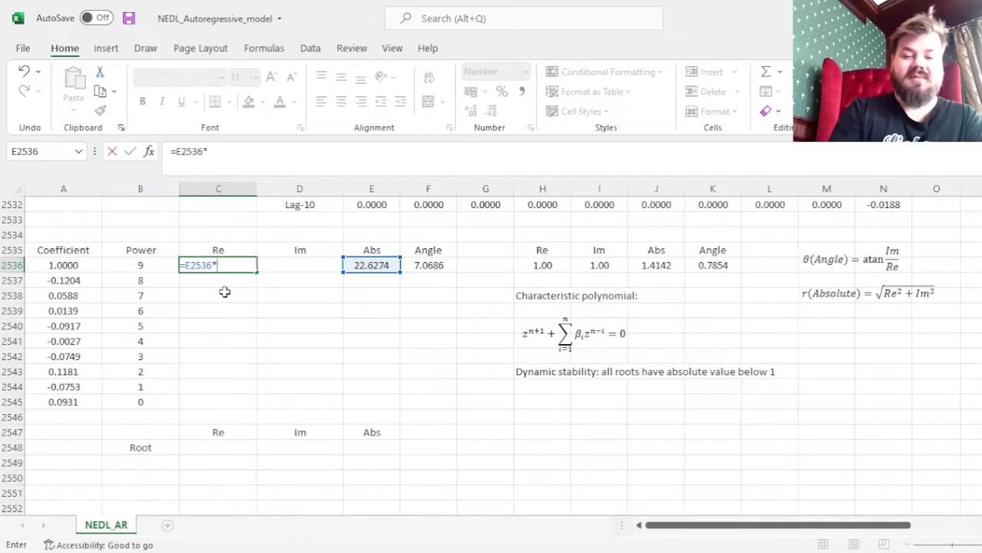
text(COS()
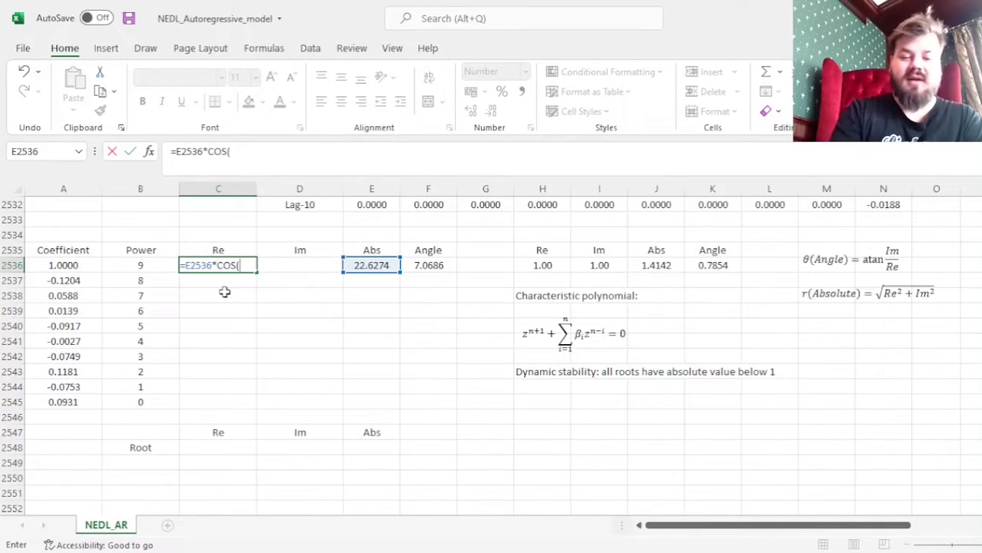
click(436, 265)
text())
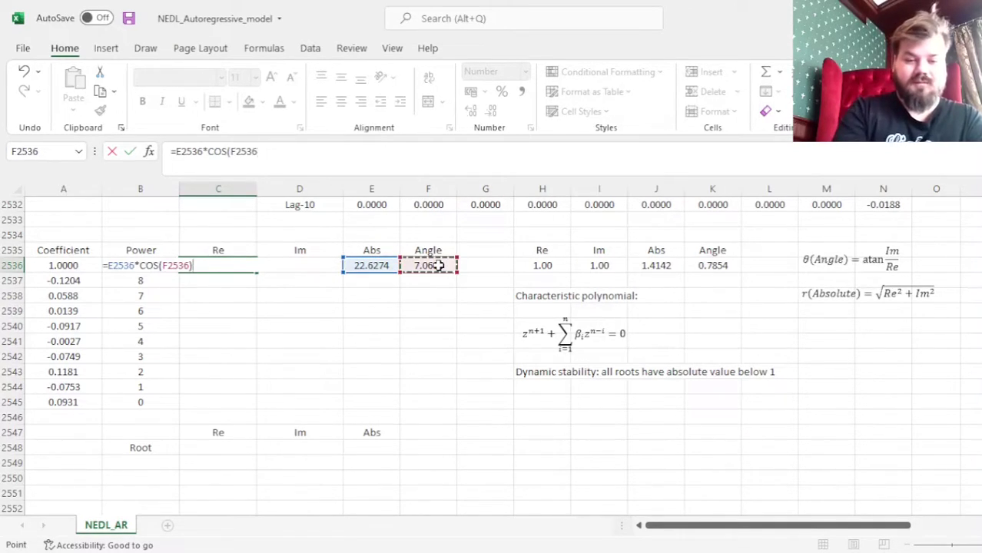
key(ctrl+Return)
- Calculate the imaginary part in D2536 with =E2536*SIN(F2536)
key(Right)
text(=)
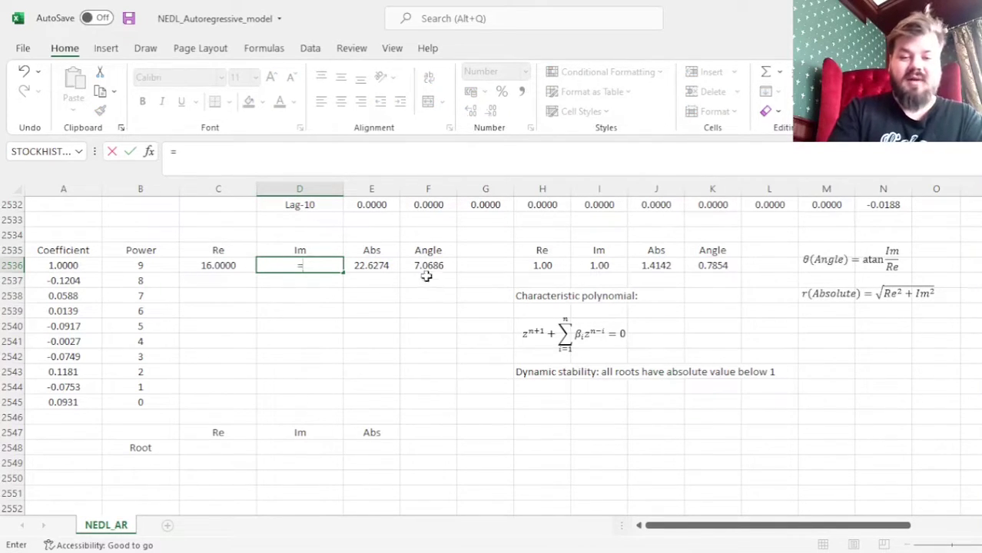
click(372, 265)
text(*SIN()
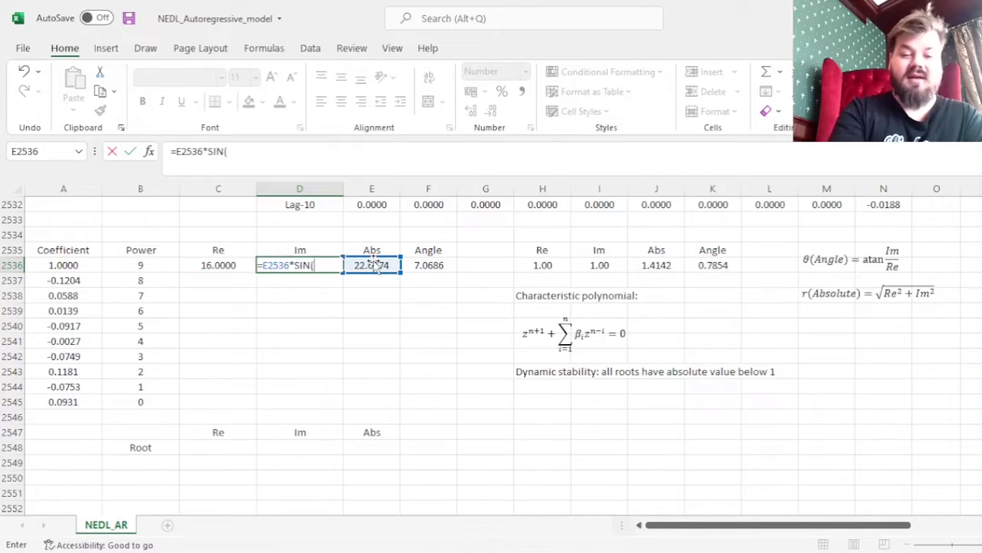
key(Right)
key(Right)
text())
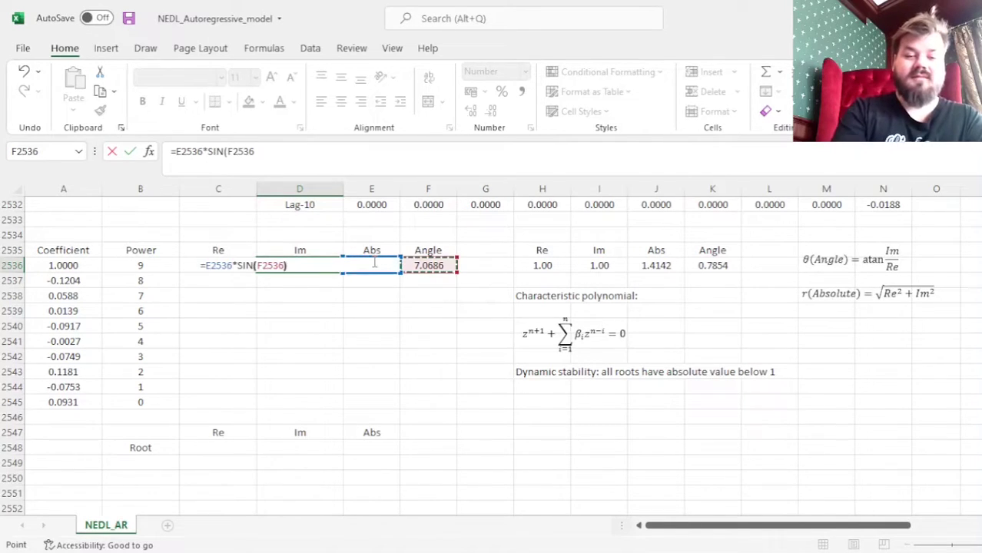
key(ctrl+Return)
- Fill the Re, Im, Abs and Angle formulas from C2536:F2536 down through row 2545
drag(209, 265, 285, 263)
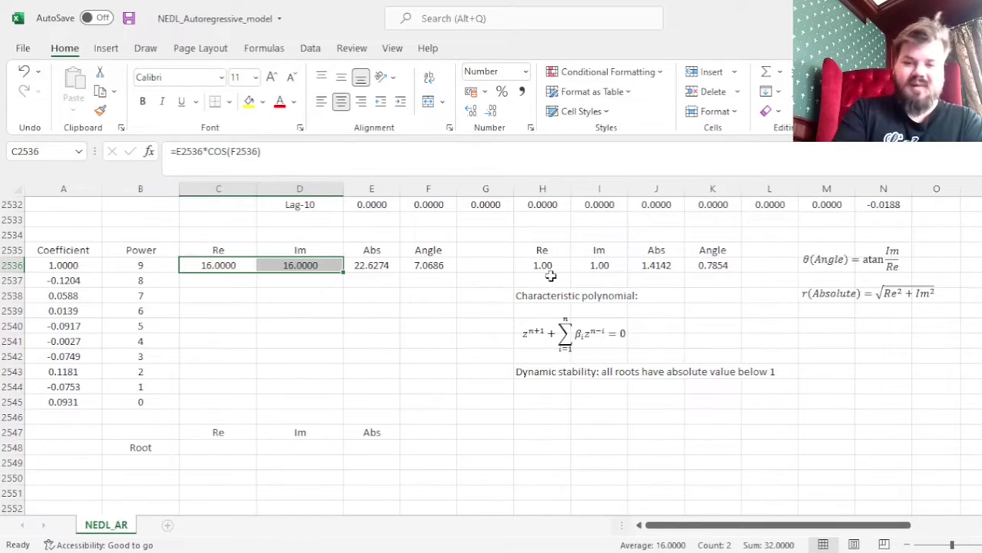
drag(542, 266, 600, 265)
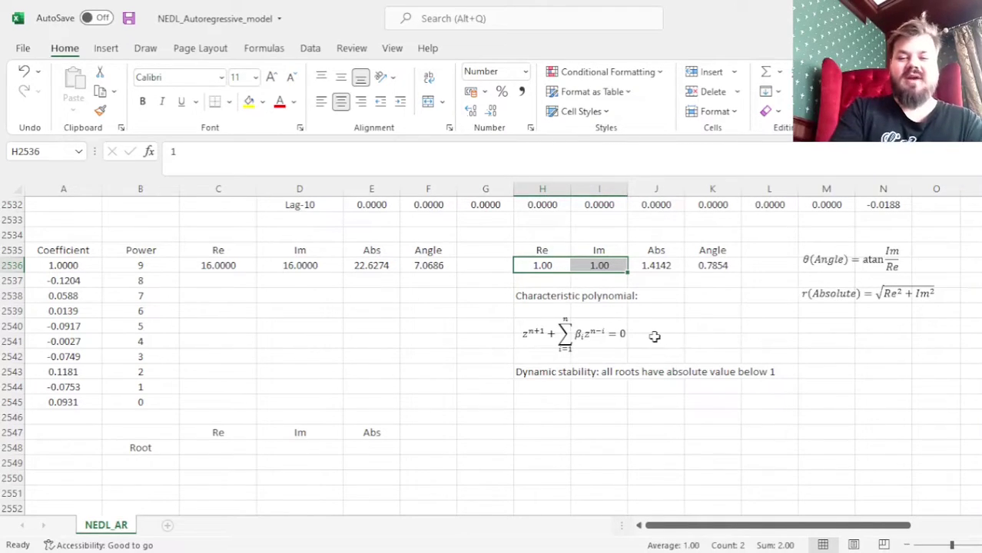
click(146, 268)
drag(223, 265, 284, 278)
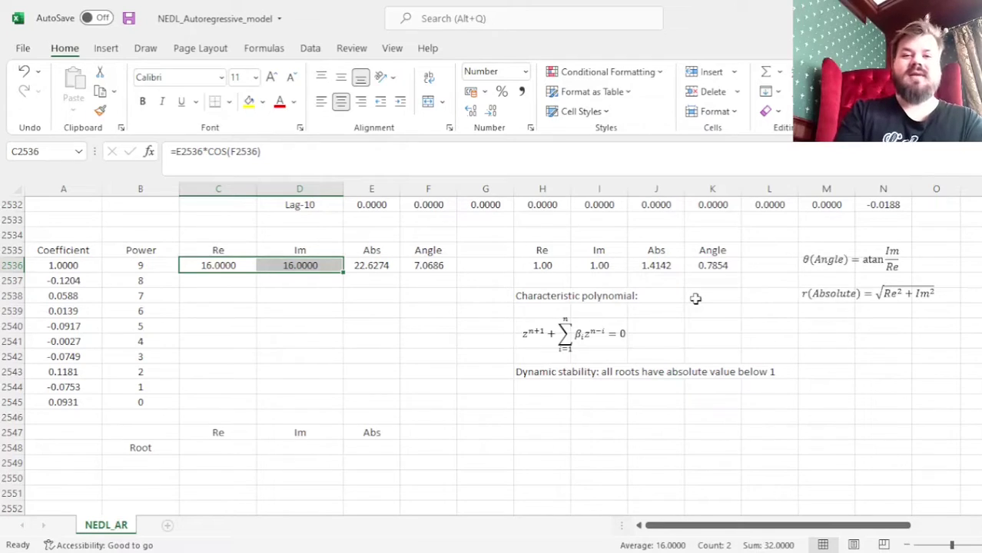
drag(230, 263, 454, 272)
double_click(456, 273)
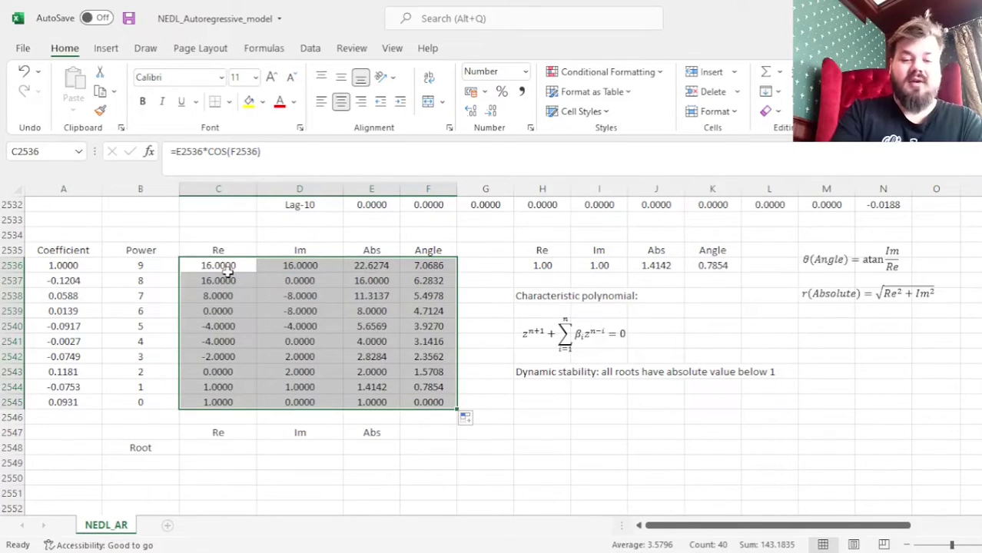
drag(141, 251, 138, 402)
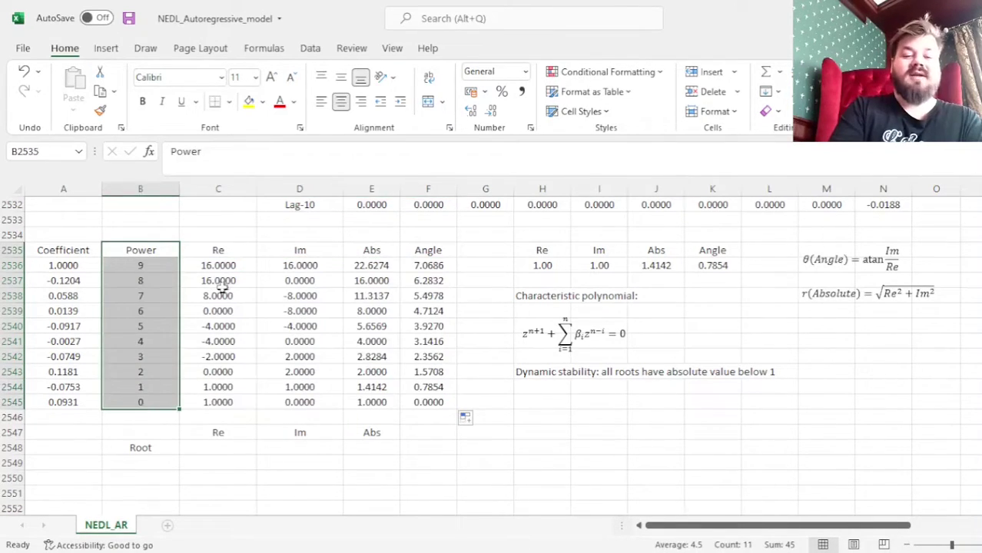
drag(138, 266, 139, 402)
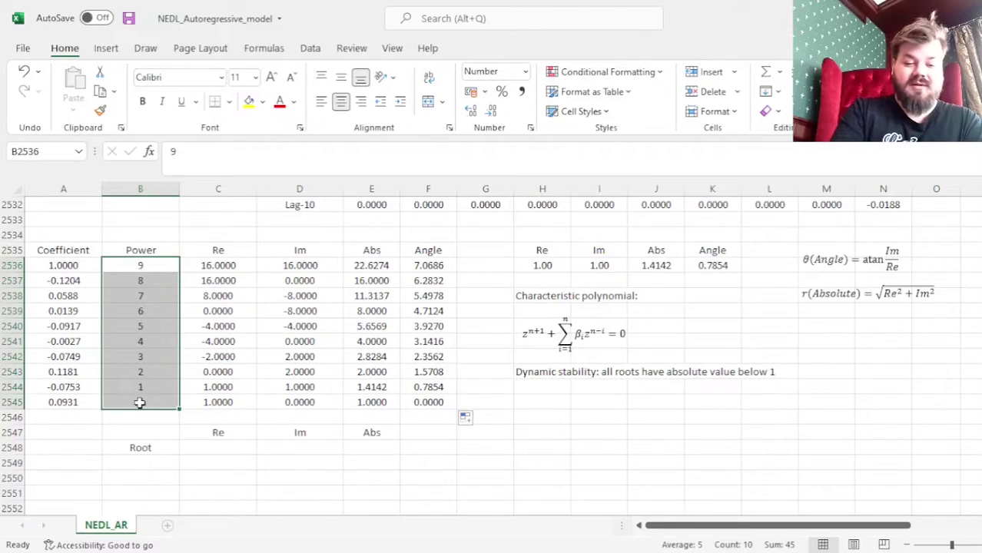
click(138, 402)
- Calculate the polynomial's real part in C2548 with =SUMPRODUCT($A2536:$A2545,C2536:C2545), keeping the coefficient column locked
click(226, 447)
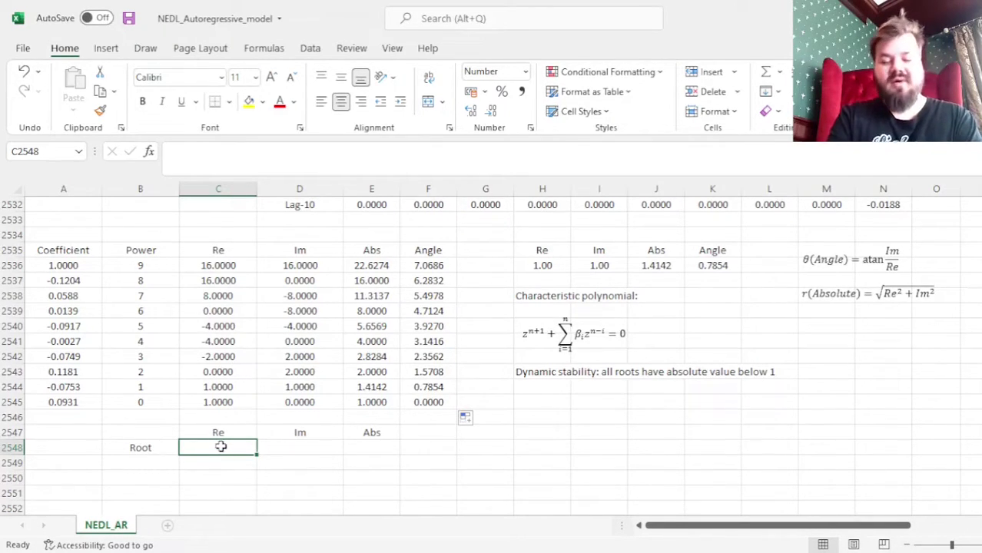
drag(217, 448, 291, 444)
click(230, 446)
text(=)
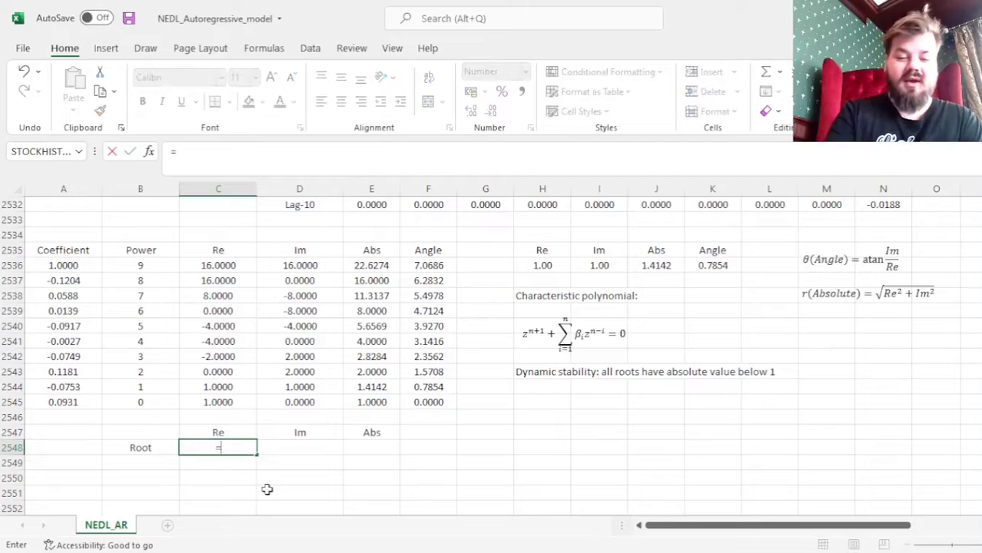
text(SUMPRODUCT()
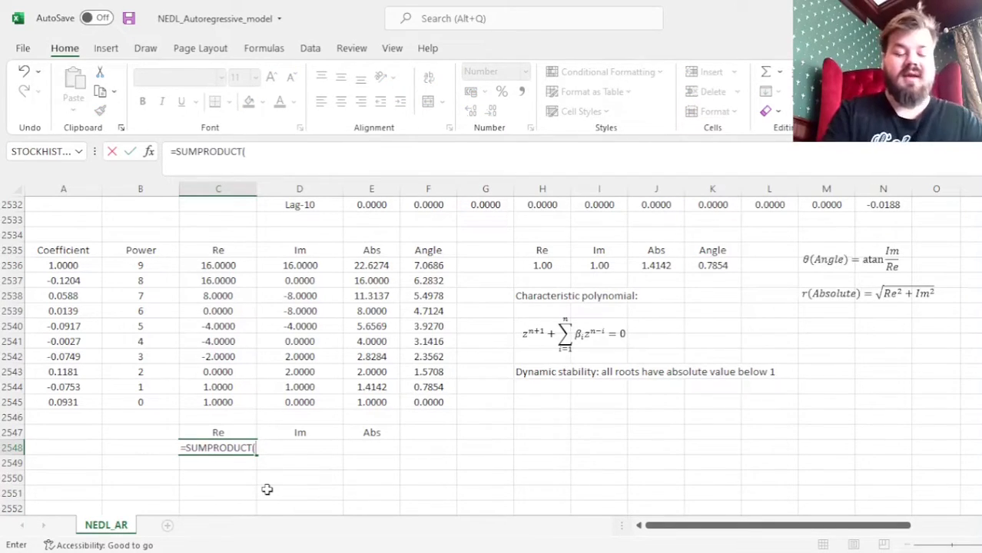
drag(65, 265, 70, 413)
click(246, 151)
text($)
text($)
key(Right)
key(Right)
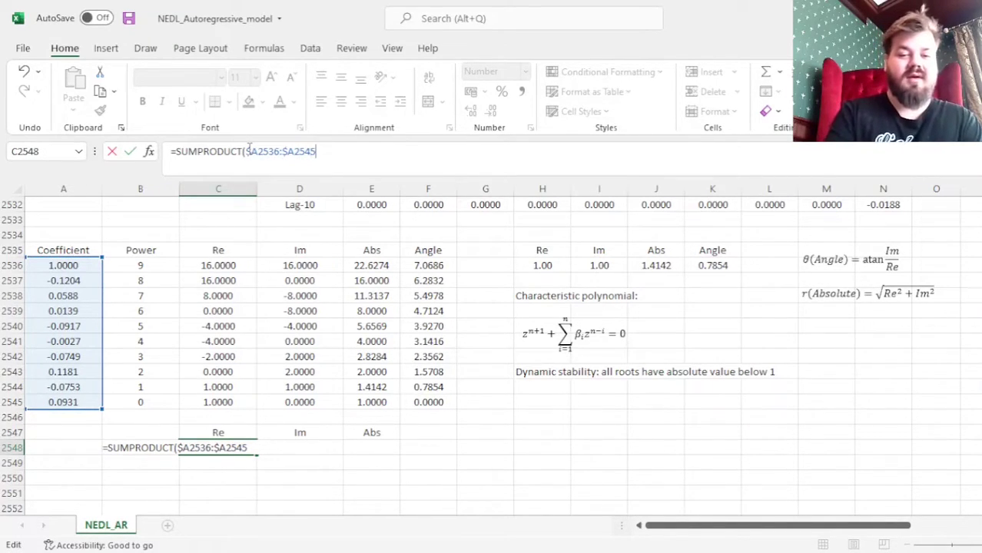
text(,)
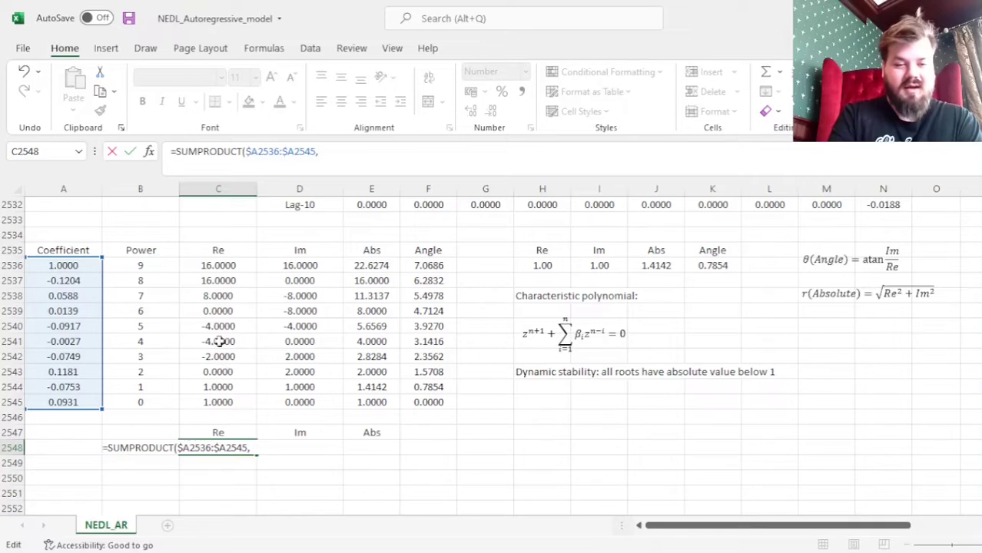
drag(218, 265, 218, 407)
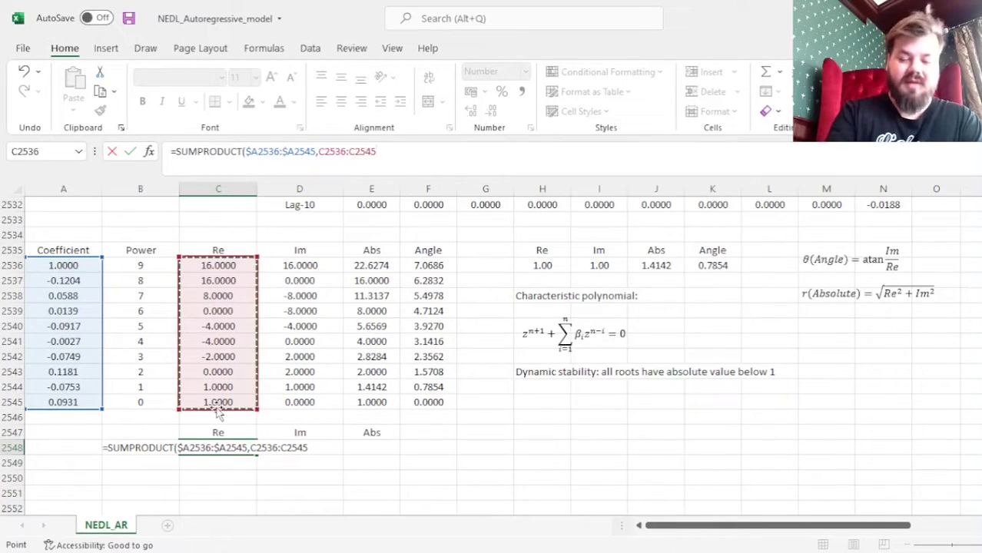
key(Return)
key(Up)
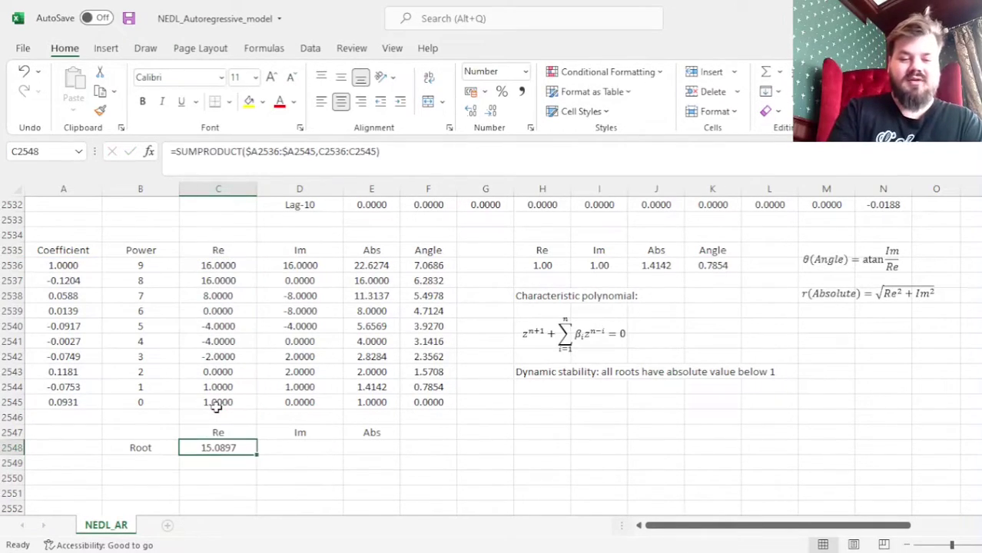
- Copy the SUMPRODUCT formula from C2548 into D2548 for the imaginary part and check both cells' formulas
drag(266, 447, 331, 453)
click(307, 471)
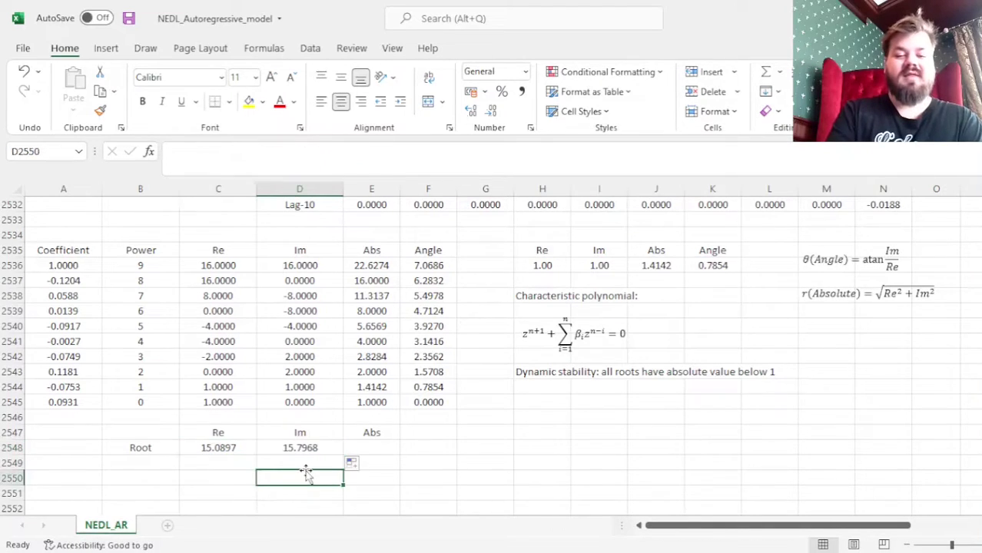
click(219, 435)
click(219, 448)
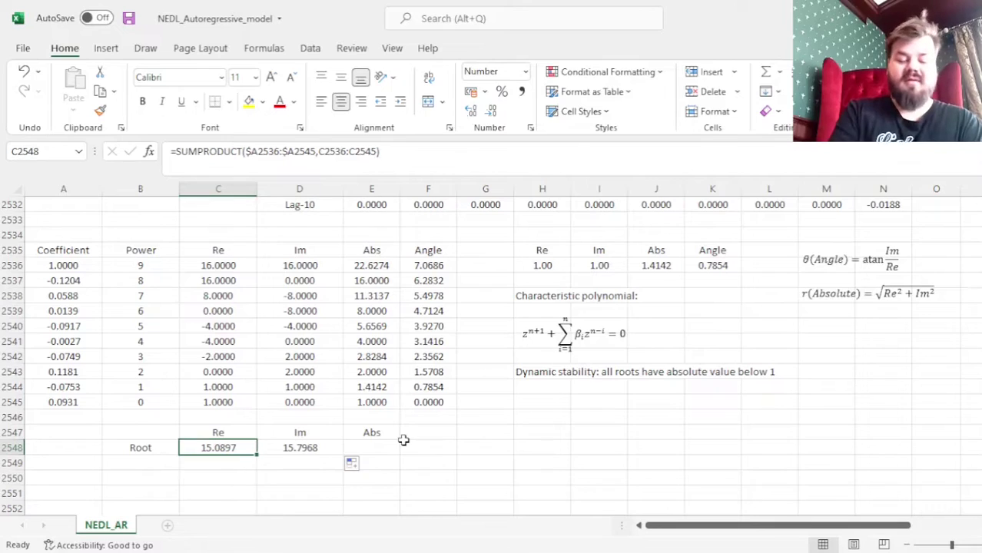
click(297, 444)
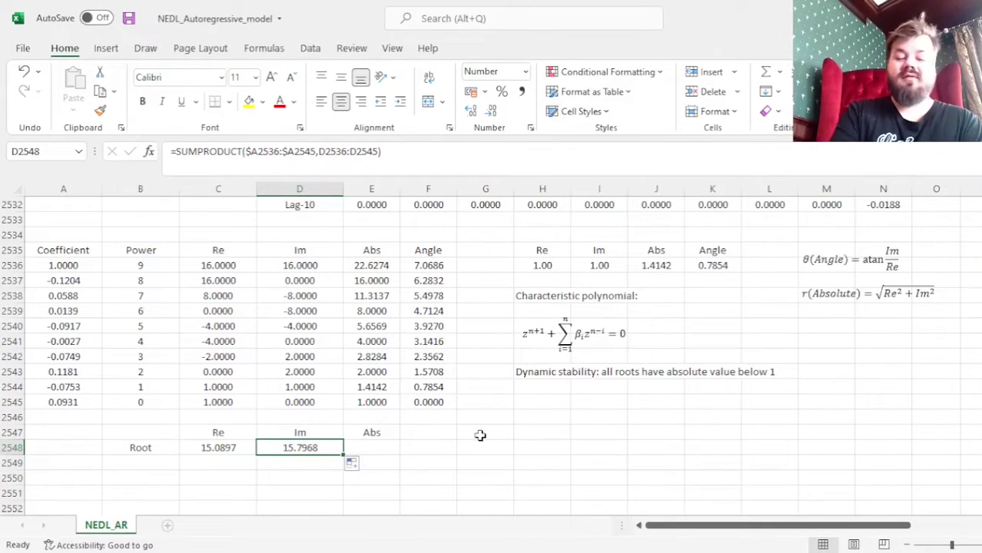
- Calculate the polynomial's absolute value in E2548 with =SQRT(C2548^2 + D2548^2)
click(360, 446)
text(=)
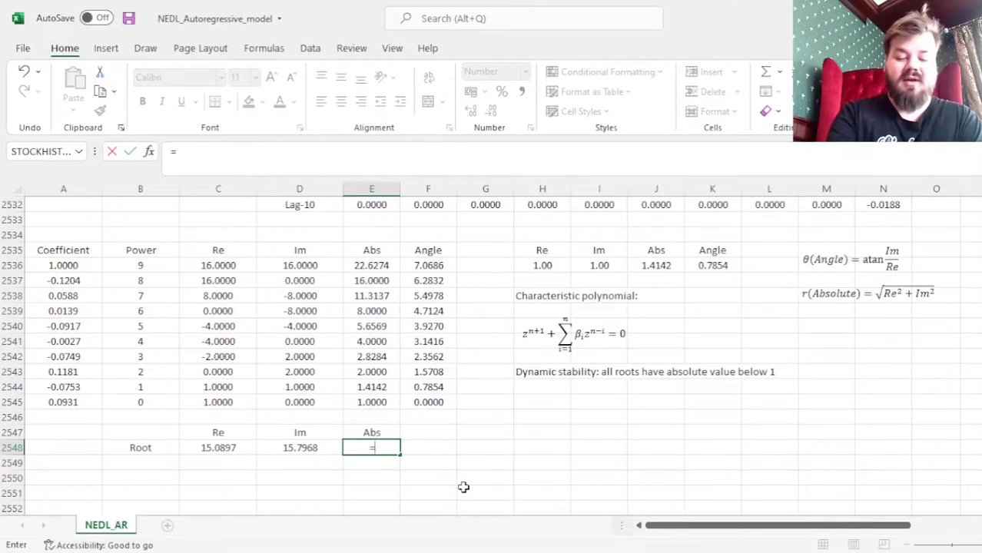
text(SQRT()
key(Left)
key(Left)
text(^2 +)
key(Left)
text(^2))
key(Return)
key(Up)
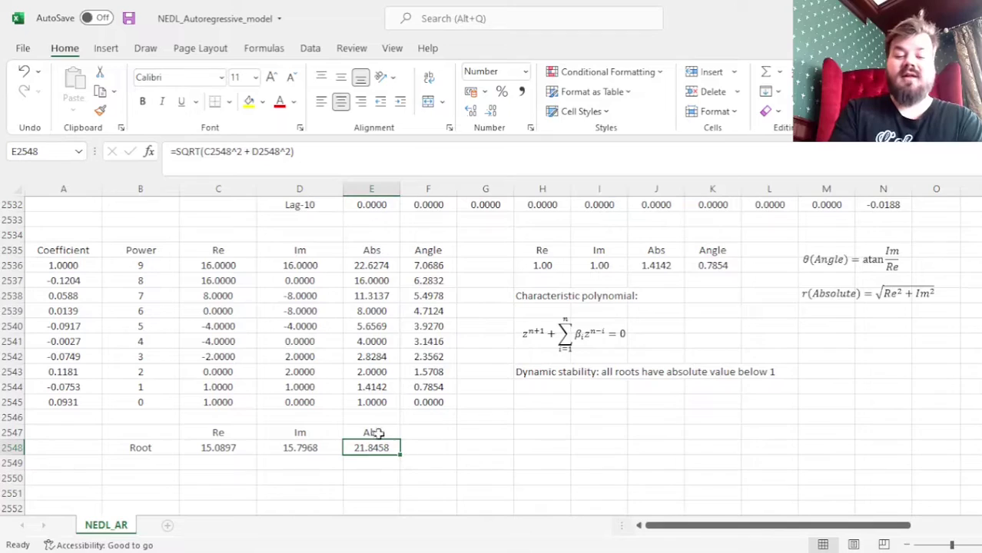
- Examine the trial root's Re, Im, Abs and Angle in H2536:K2536 alongside the polynomial's real and imaginary results in row 2548
click(657, 265)
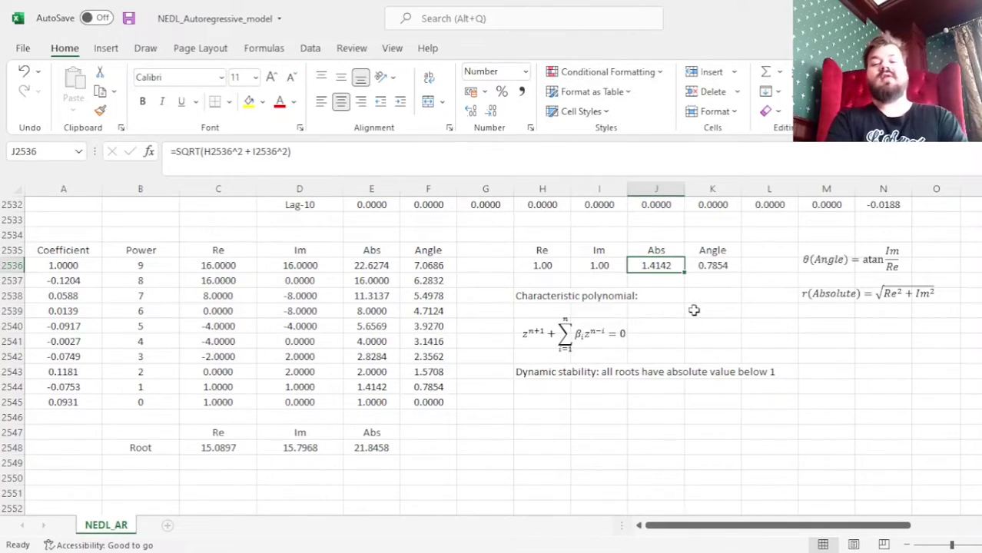
drag(542, 265, 705, 265)
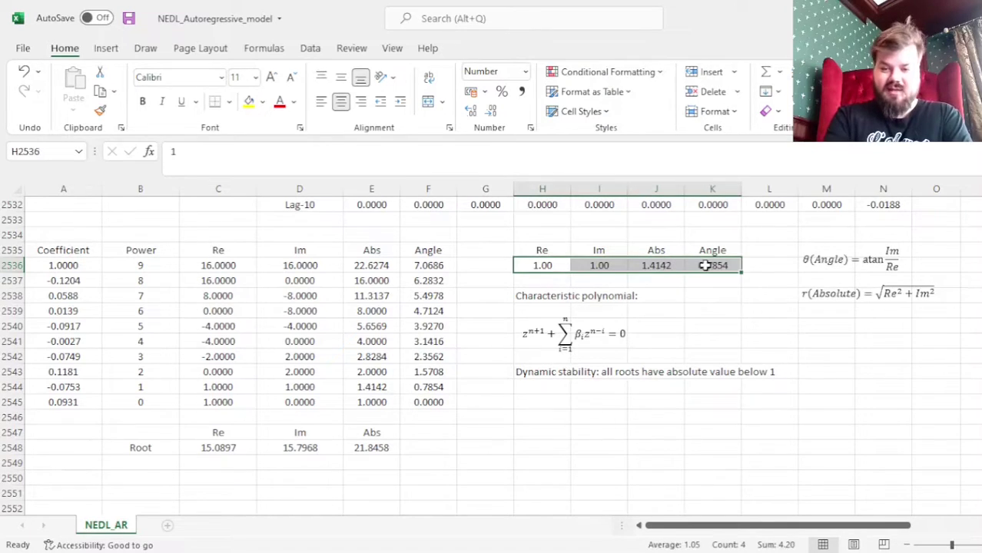
click(598, 417)
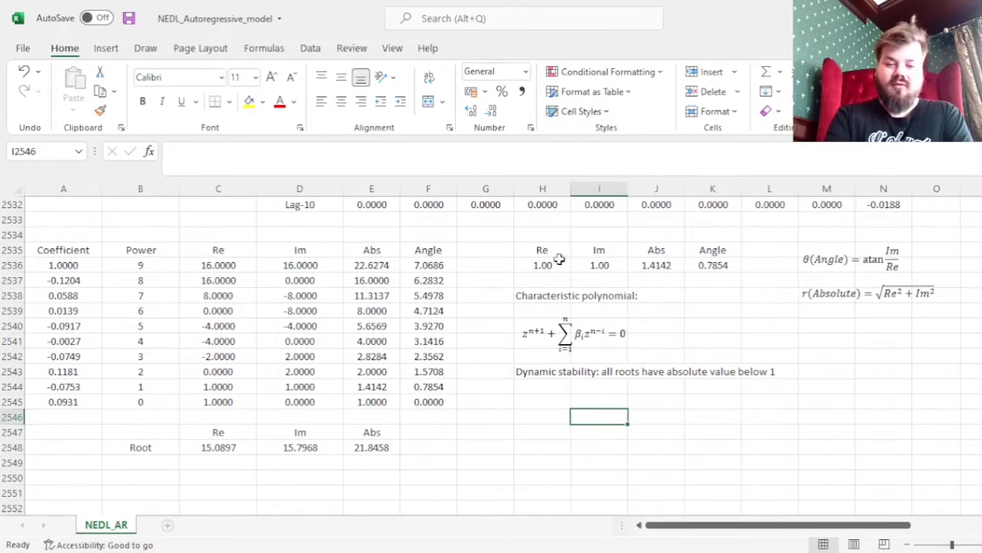
drag(218, 325, 220, 388)
drag(219, 448, 297, 445)
click(216, 433)
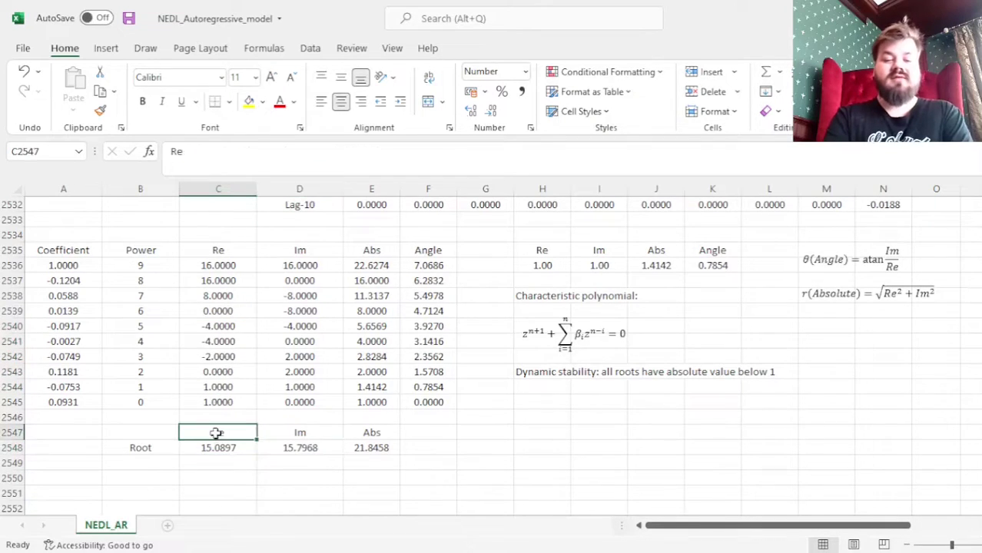
click(279, 434)
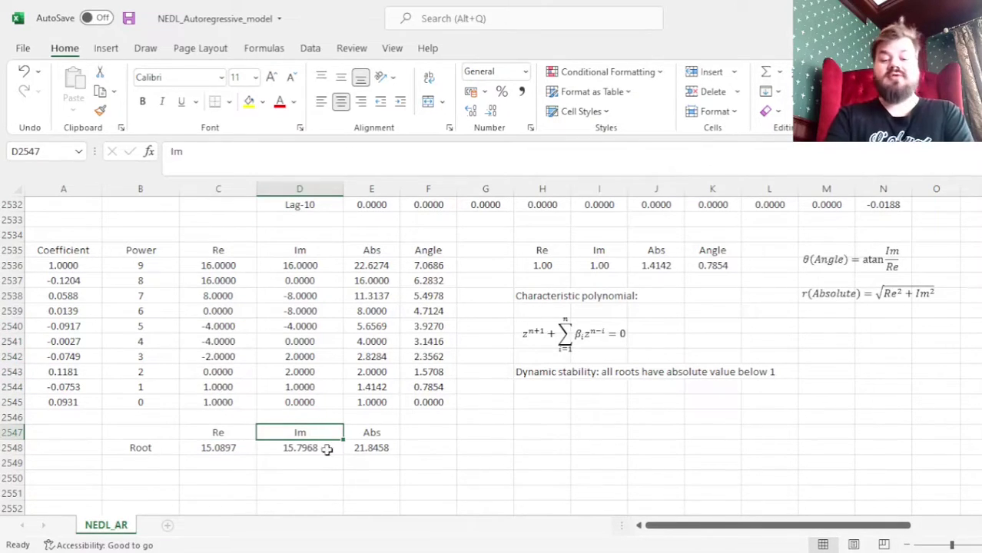
click(668, 263)
click(654, 251)
click(655, 263)
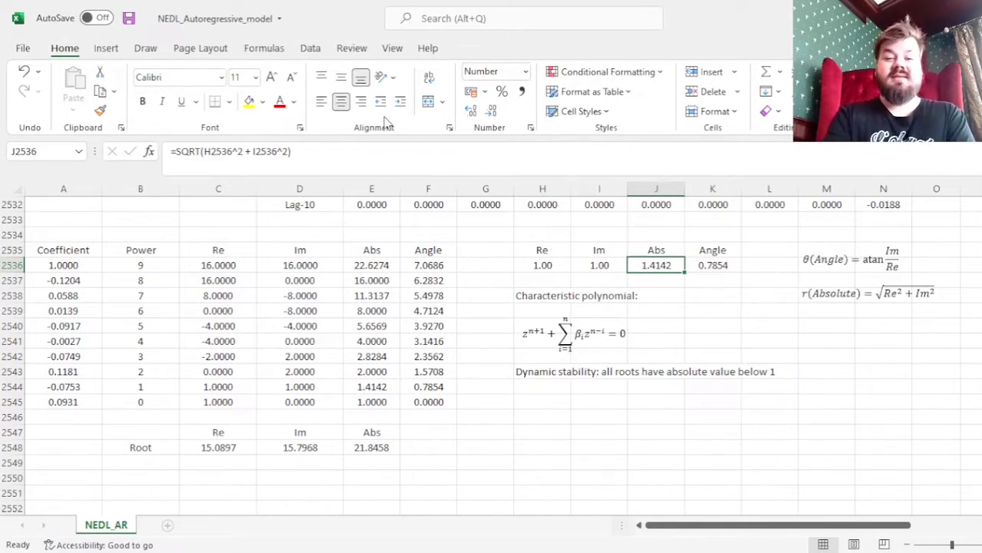
- Open Solver and set it to minimize the objective cell E2548
click(313, 49)
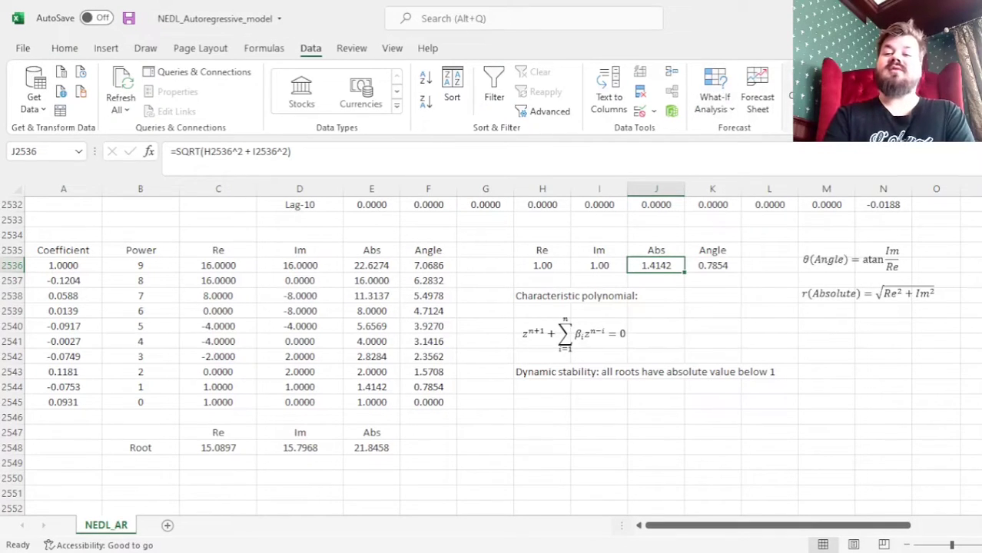
click(941, 86)
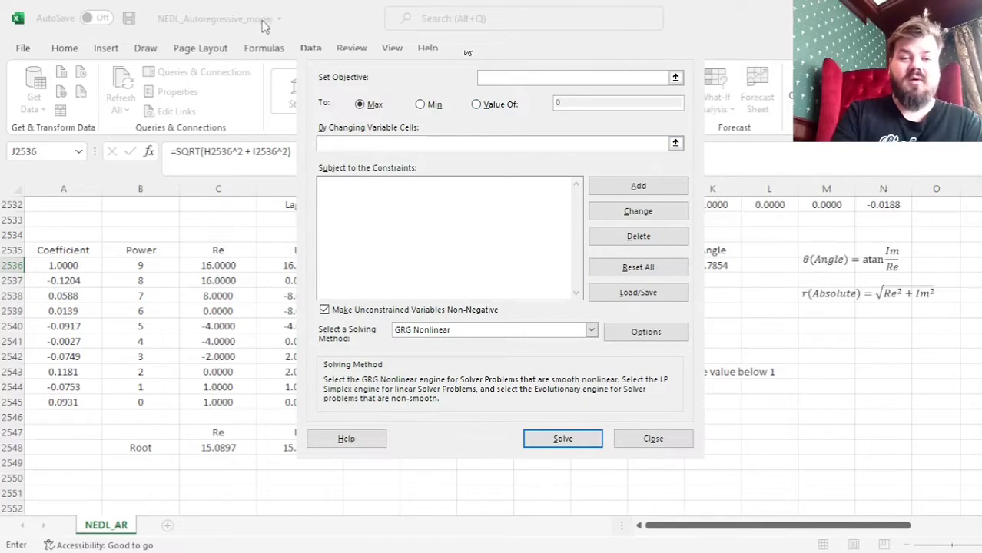
click(371, 448)
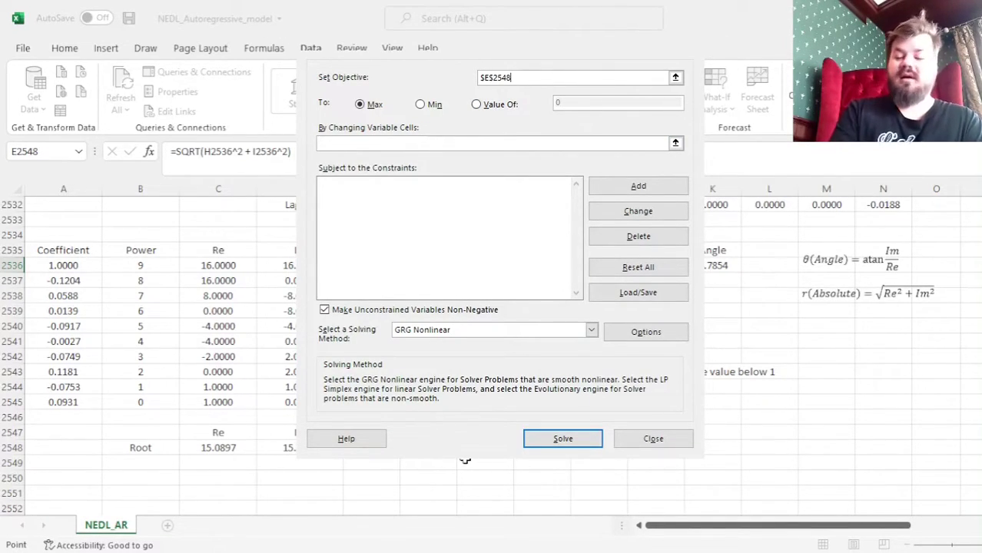
click(419, 105)
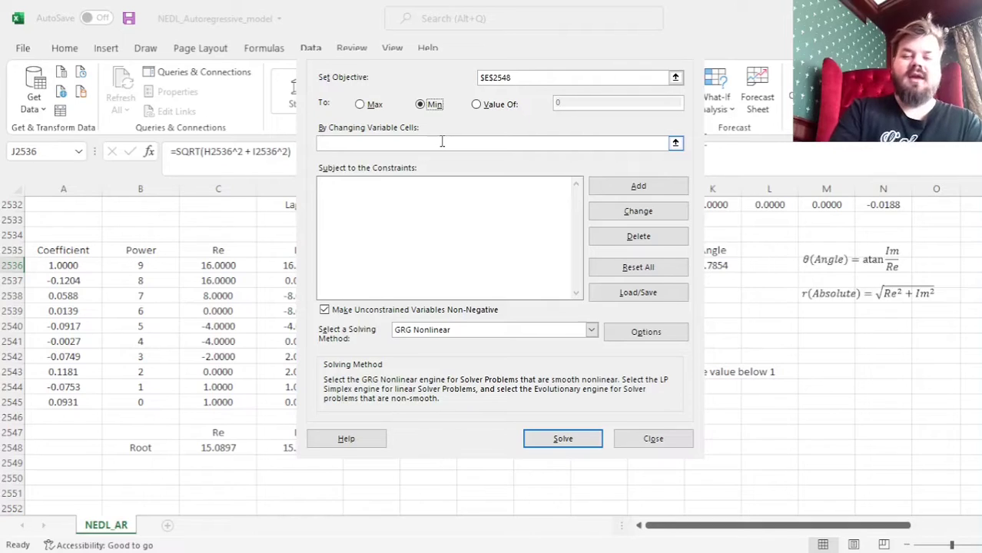
- Set H2536:I2536 as Solver's variable cells and allow unconstrained variables to be negative
click(442, 142)
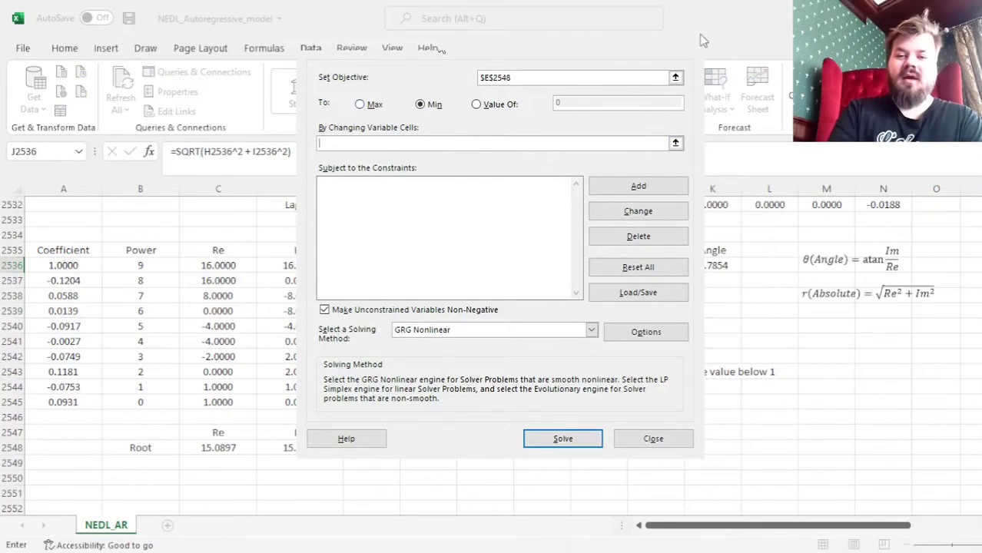
drag(542, 265, 600, 267)
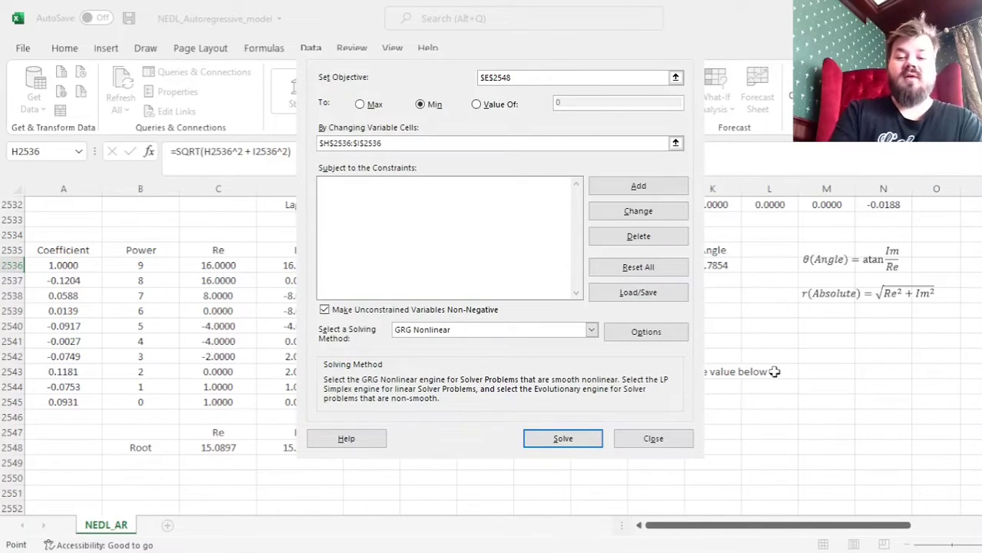
click(343, 312)
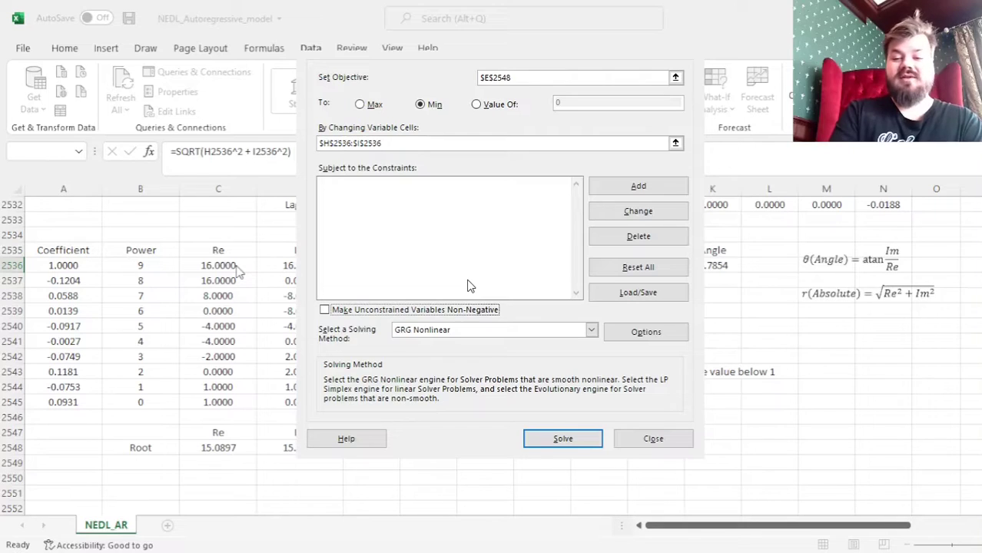
- Add the constraint J2536 >= 1 to Solver and solve for the root's real and imaginary parts
click(639, 191)
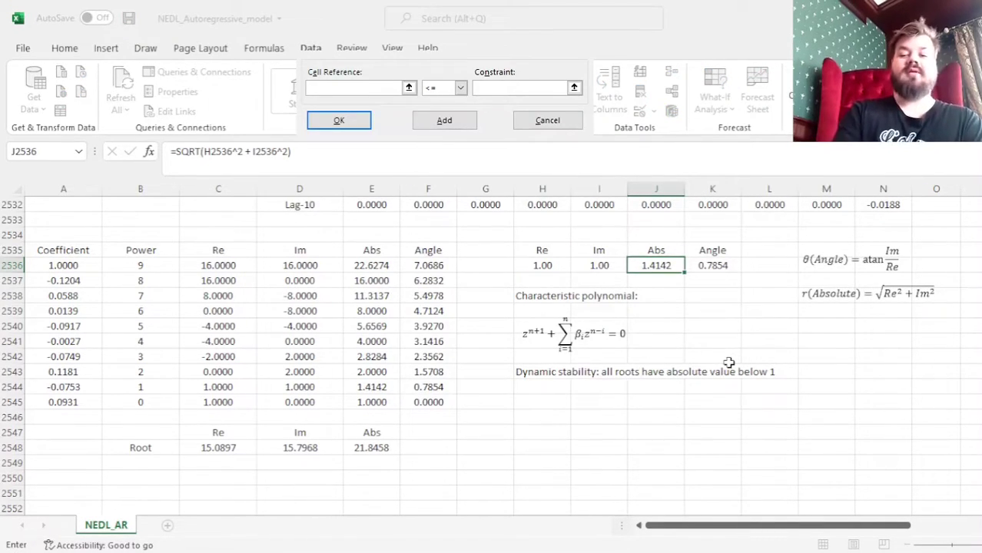
click(661, 268)
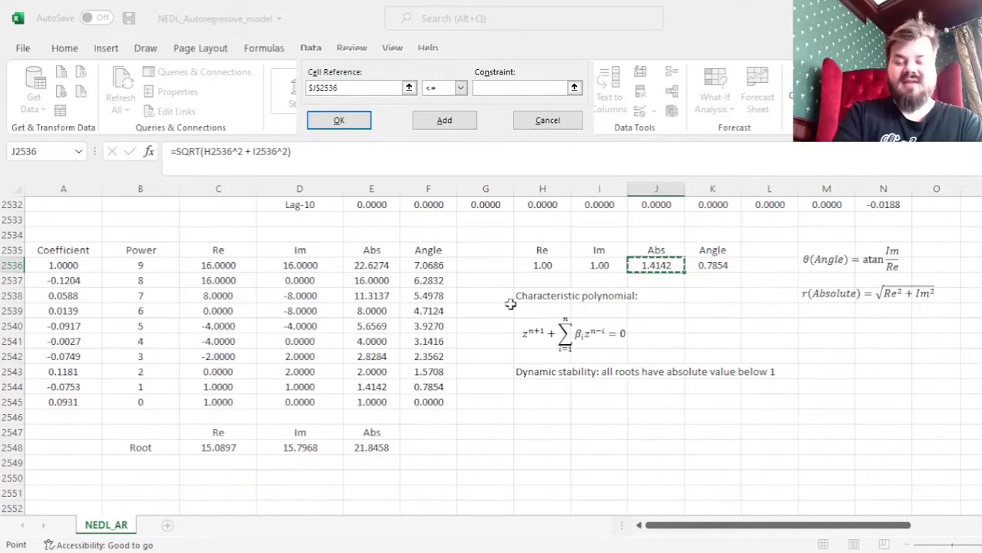
click(456, 90)
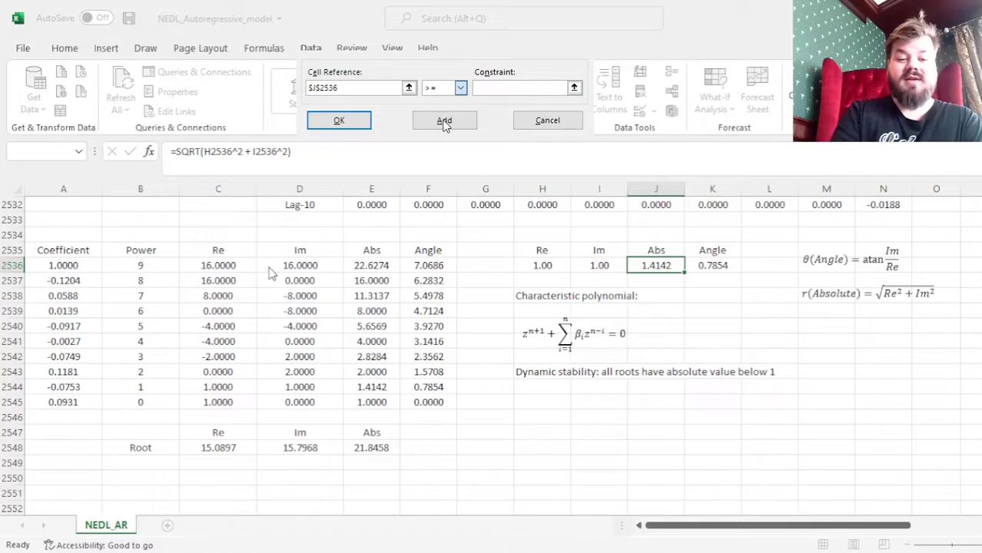
key(Down)
key(Down)
key(Tab)
text(1)
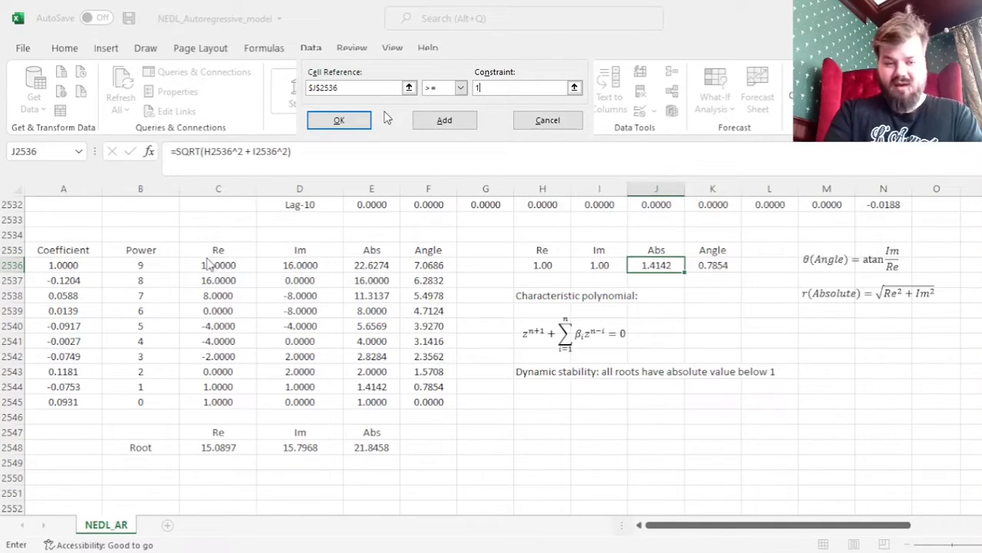
click(356, 121)
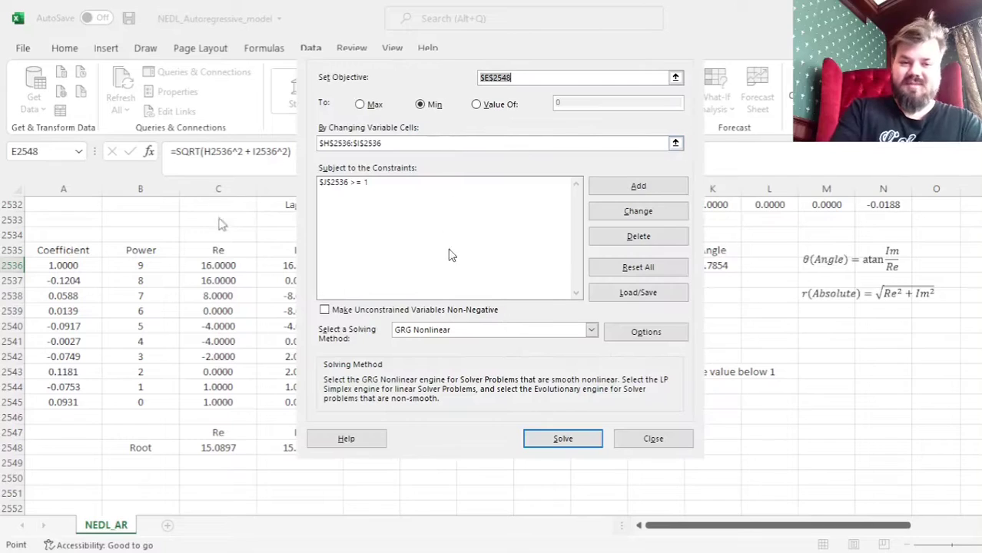
click(569, 441)
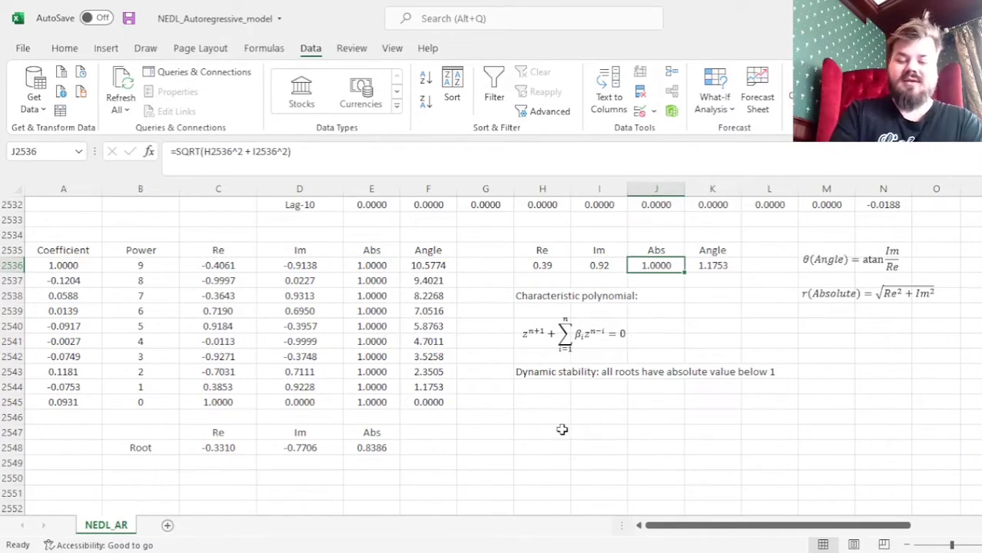
- Examine Solver's result: the polynomial's Re, Im and Abs in C2548:E2548 and the trial root in H2536:I2536
drag(234, 445, 375, 450)
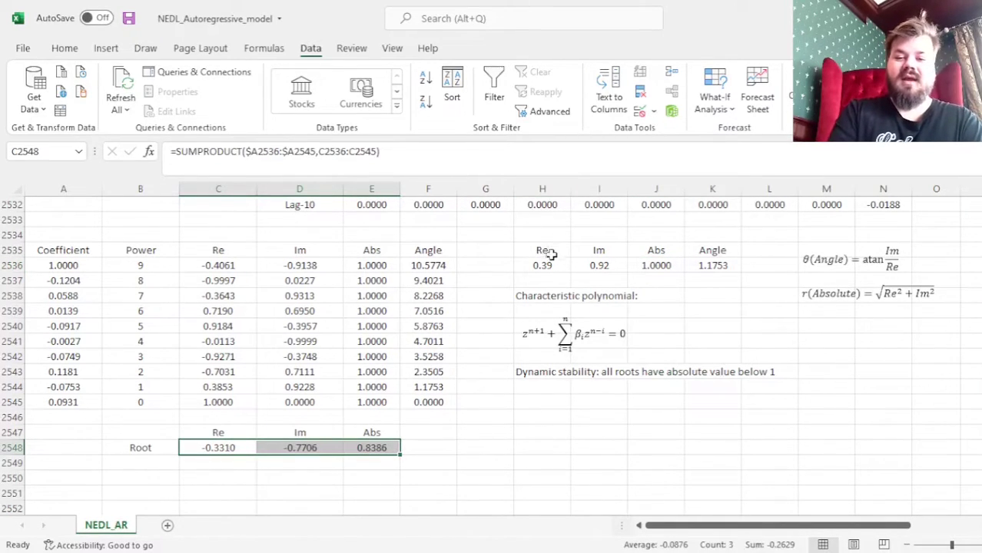
drag(544, 265, 607, 263)
click(385, 446)
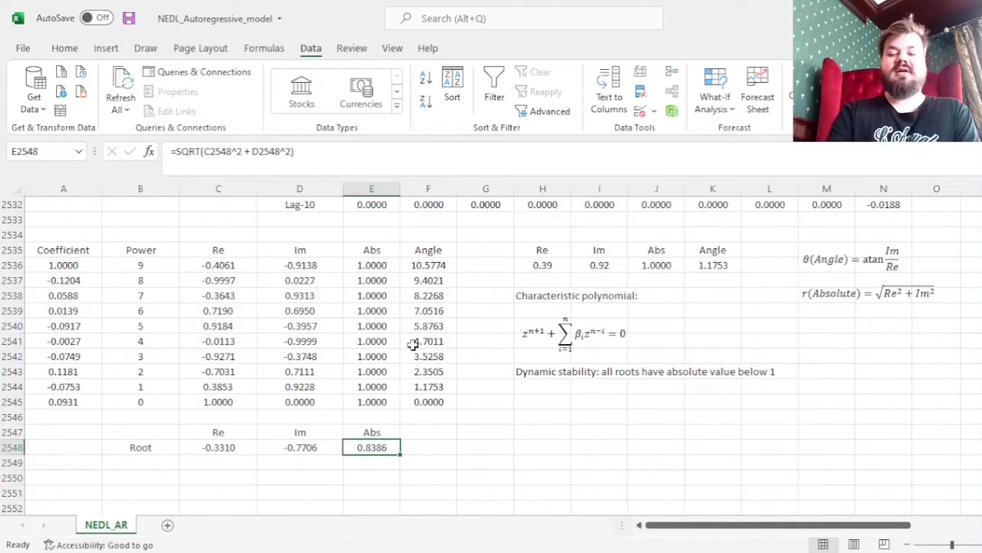
drag(295, 316, 287, 365)
- Review the AR(9) forecast formula in B2527 and its model label in B2526
click(169, 421)
click(135, 446)
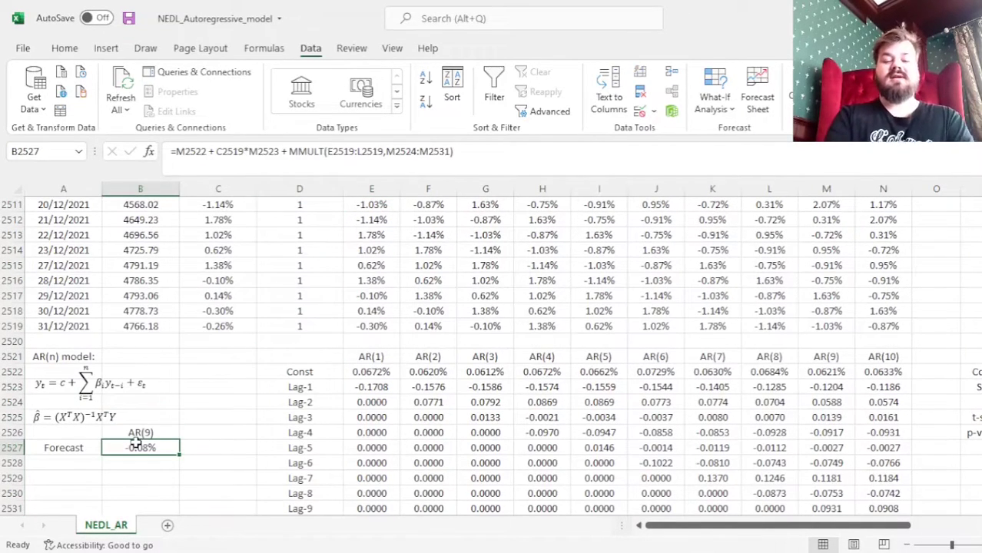
click(135, 435)
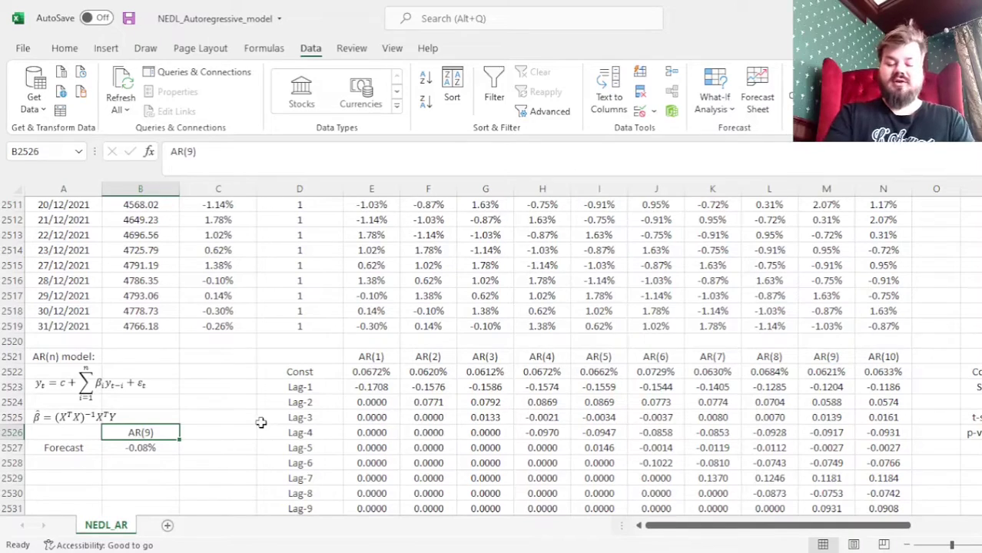